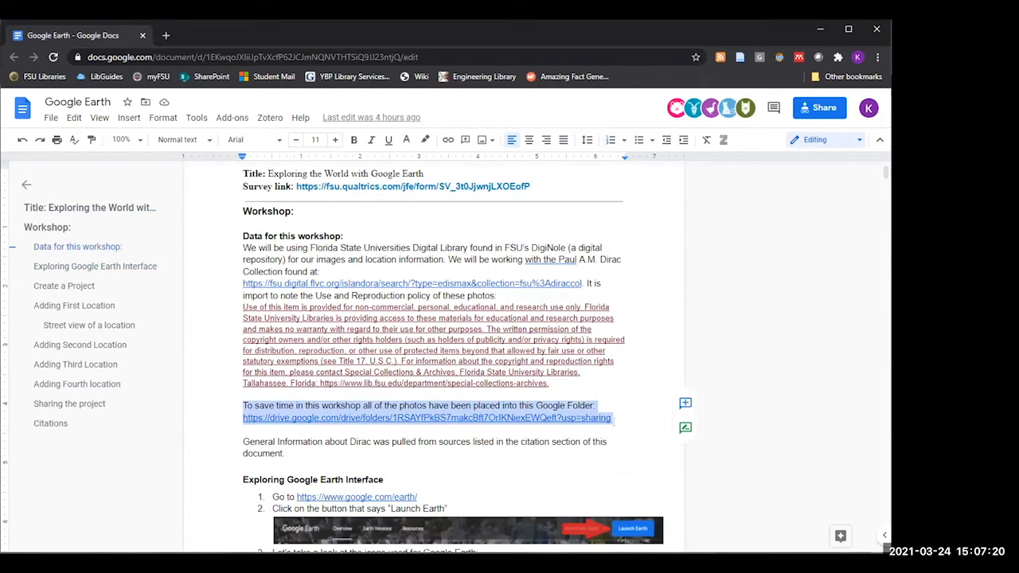
Step: Switch from the workshop document to the Google Earth website and launch Earth
scroll(434, 359, up, 2)
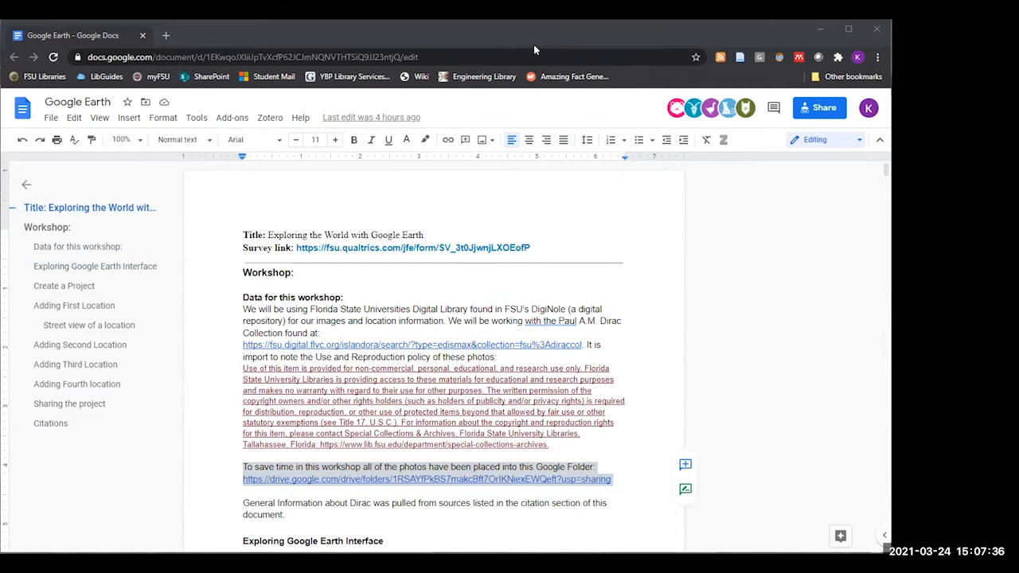
key(alt+Tab)
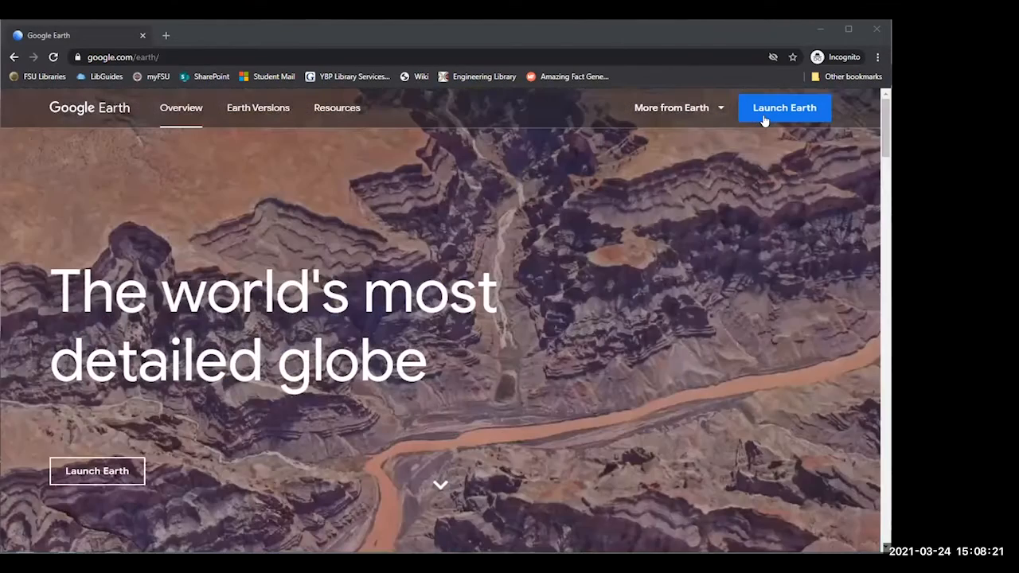
click(762, 109)
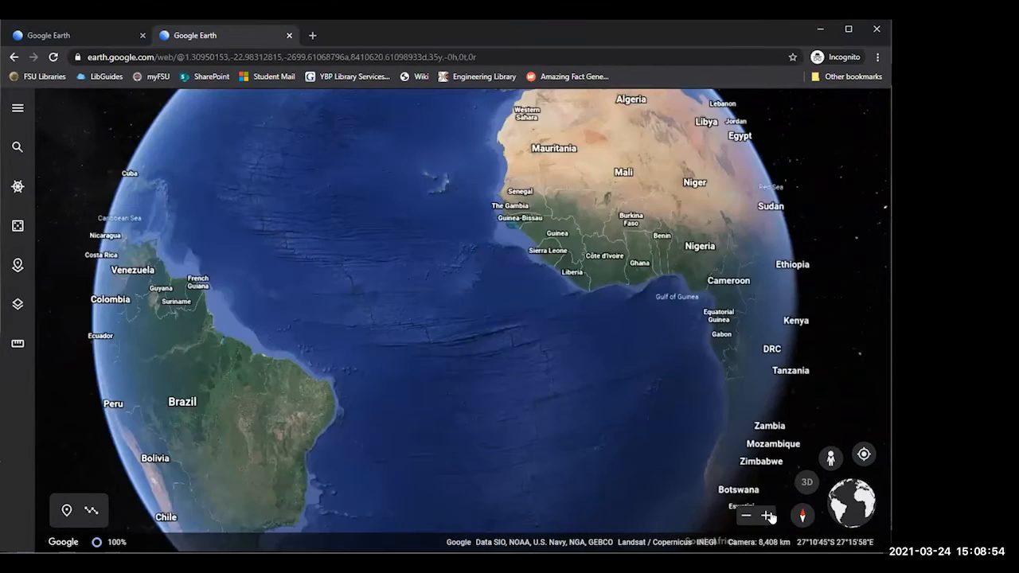
Step: Search the globe for Florida State University and fly to the main campus in Tallahassee
click(766, 516)
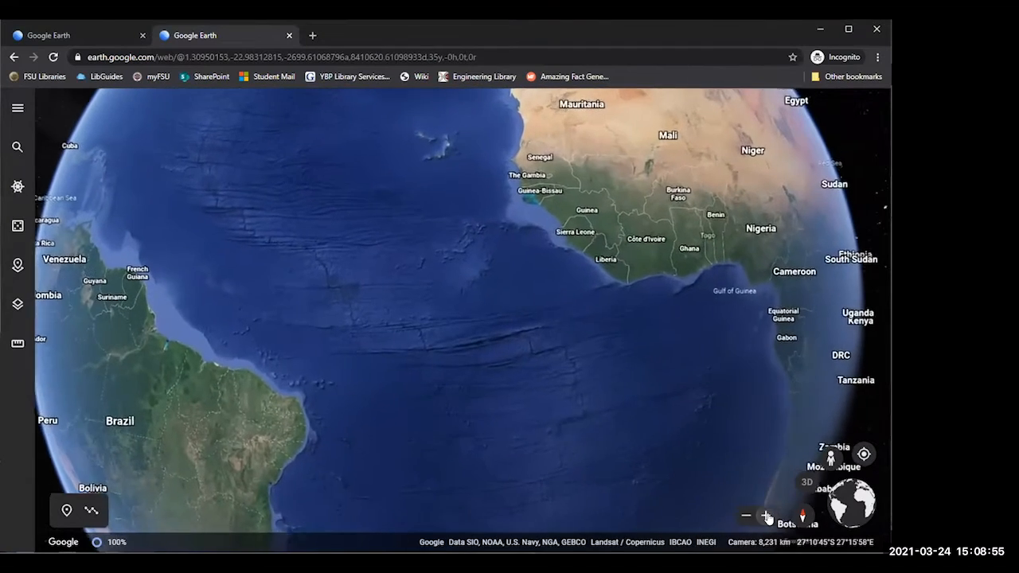
click(766, 516)
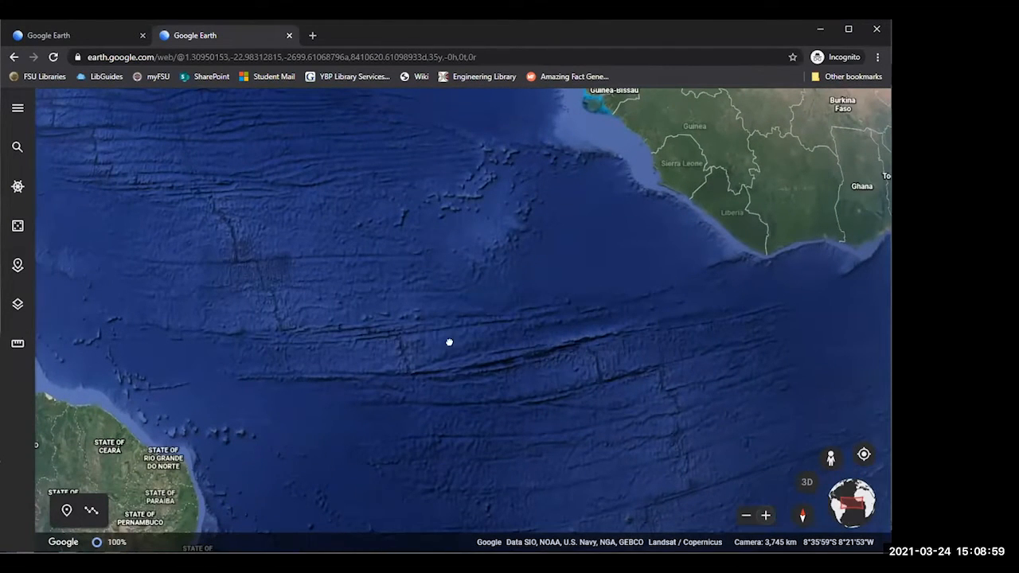
drag(450, 342, 760, 311)
click(18, 152)
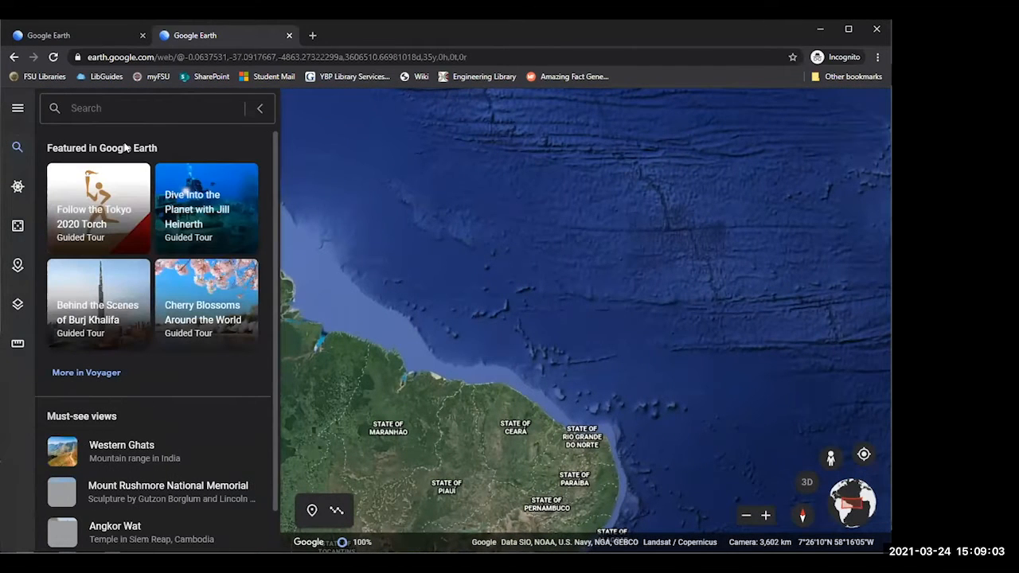
click(18, 150)
text(Florida State UNiveristy)
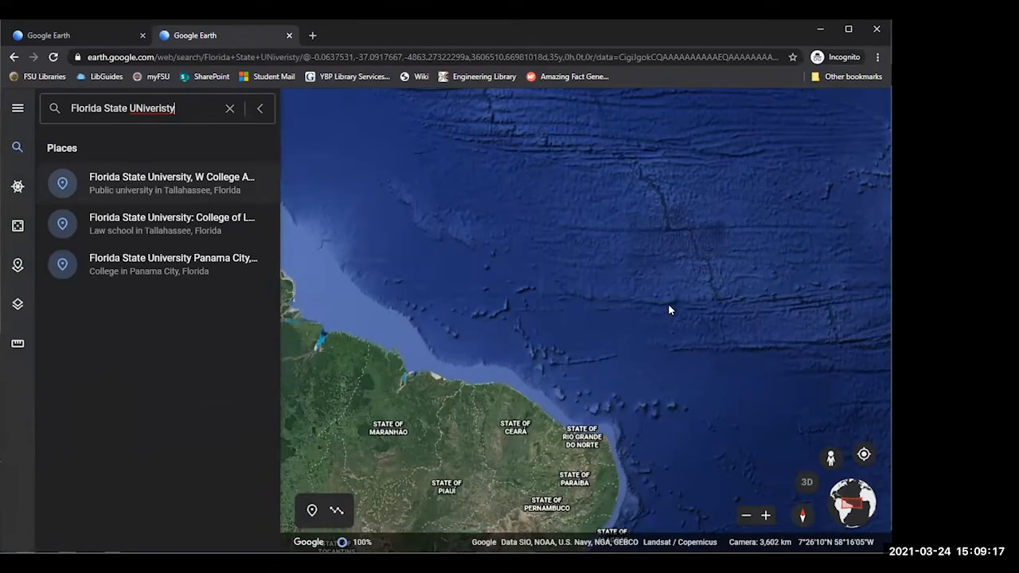
key(Return)
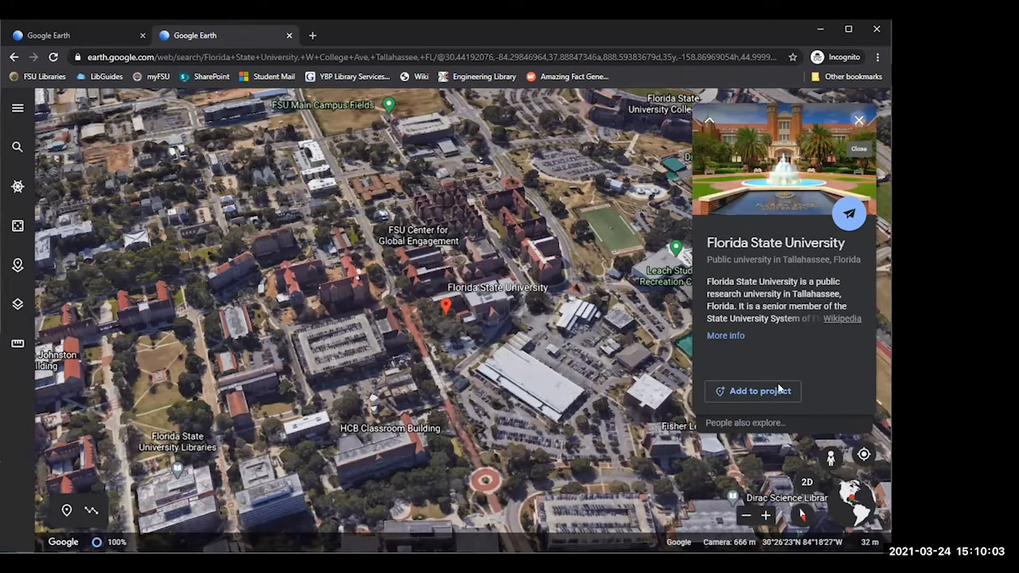
Step: Close the Florida State University info card and reset the campus view to face north
click(276, 329)
drag(360, 273, 376, 288)
drag(227, 342, 289, 359)
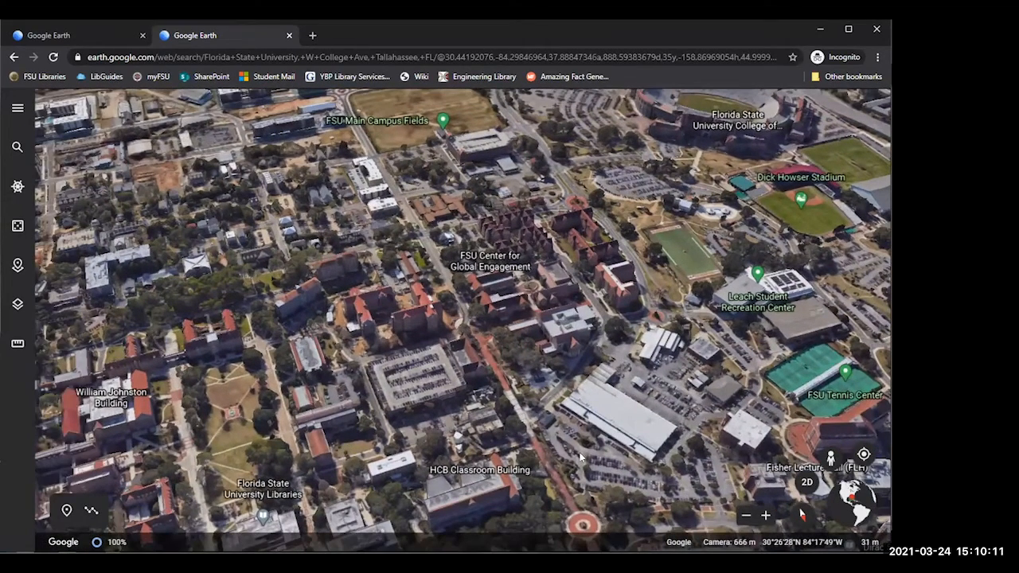
drag(567, 415, 363, 368)
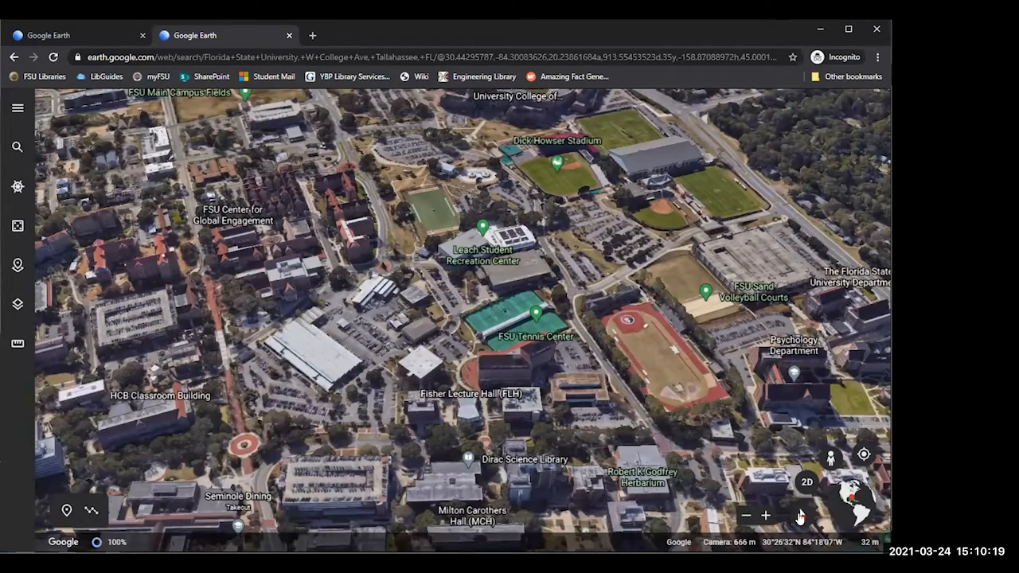
click(800, 517)
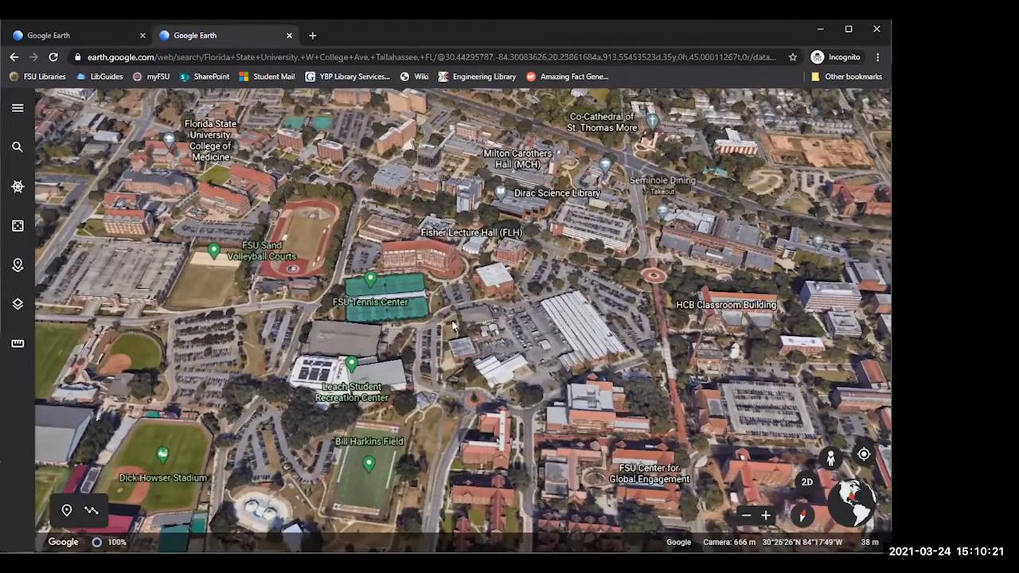
Step: Examine the campus area around Fisher Lecture Hall and the Dirac Science Library up close
scroll(453, 325, up, 1)
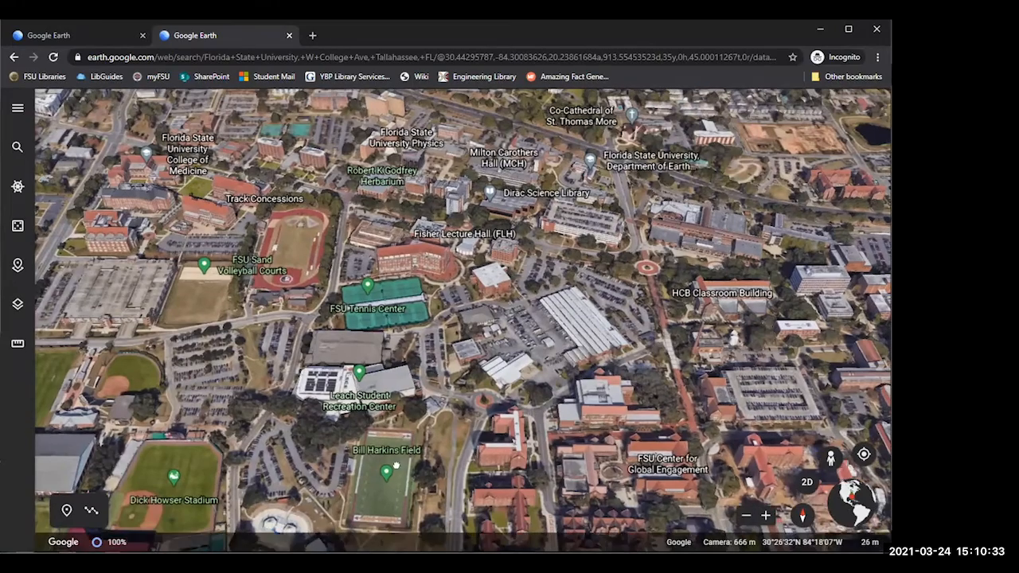
drag(396, 466, 401, 482)
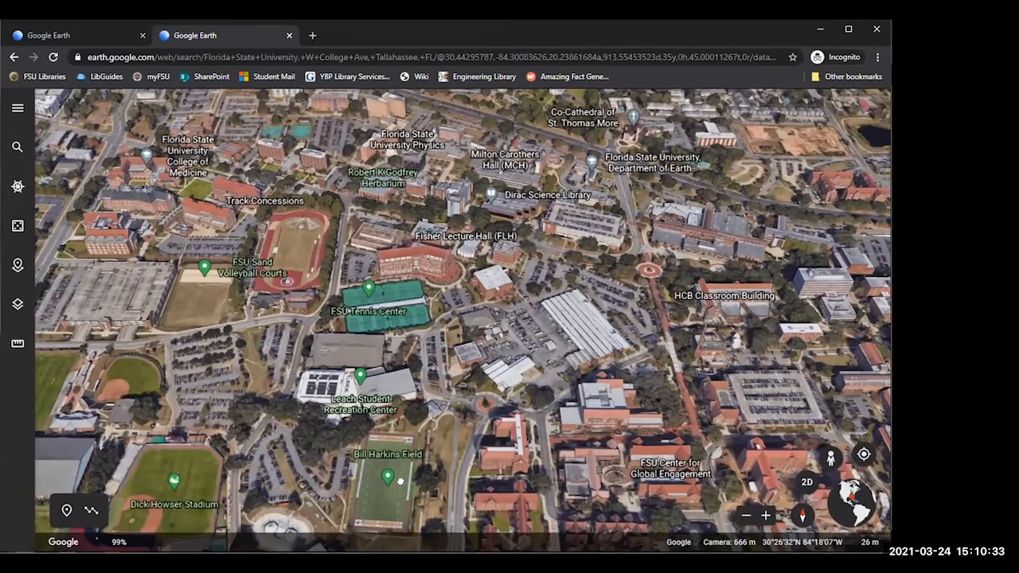
drag(318, 345, 375, 460)
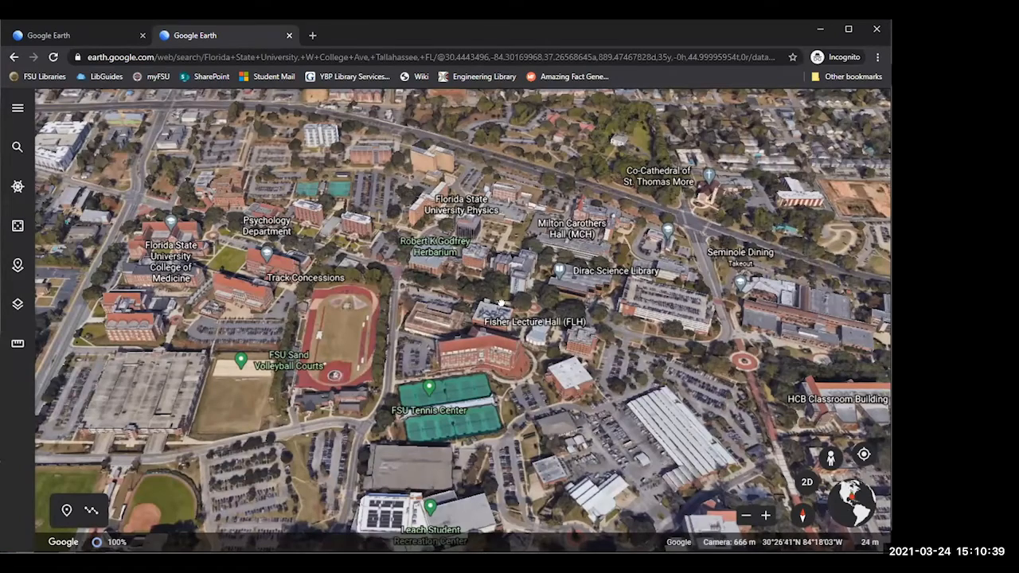
drag(426, 346, 402, 402)
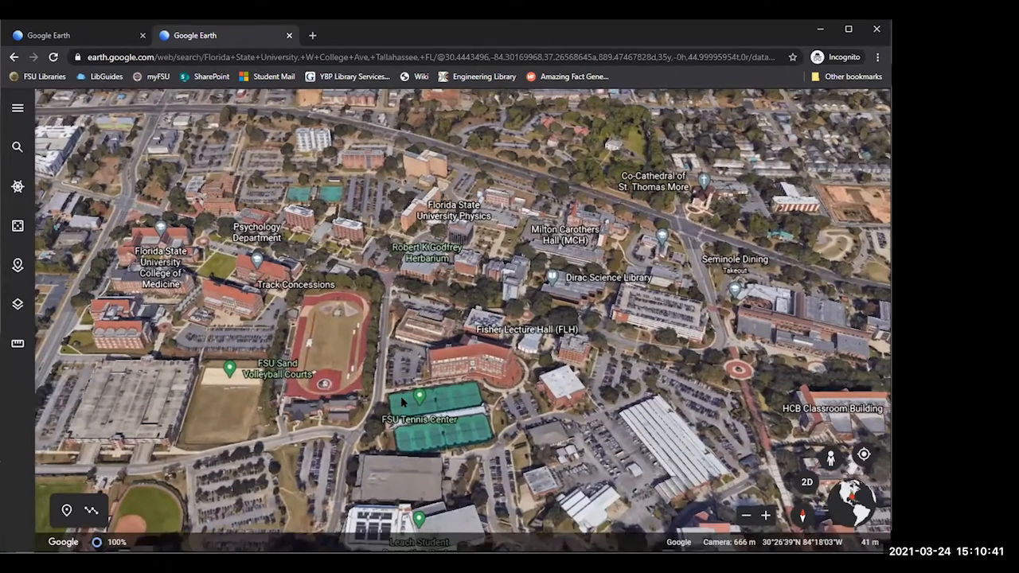
scroll(402, 401, up, 2)
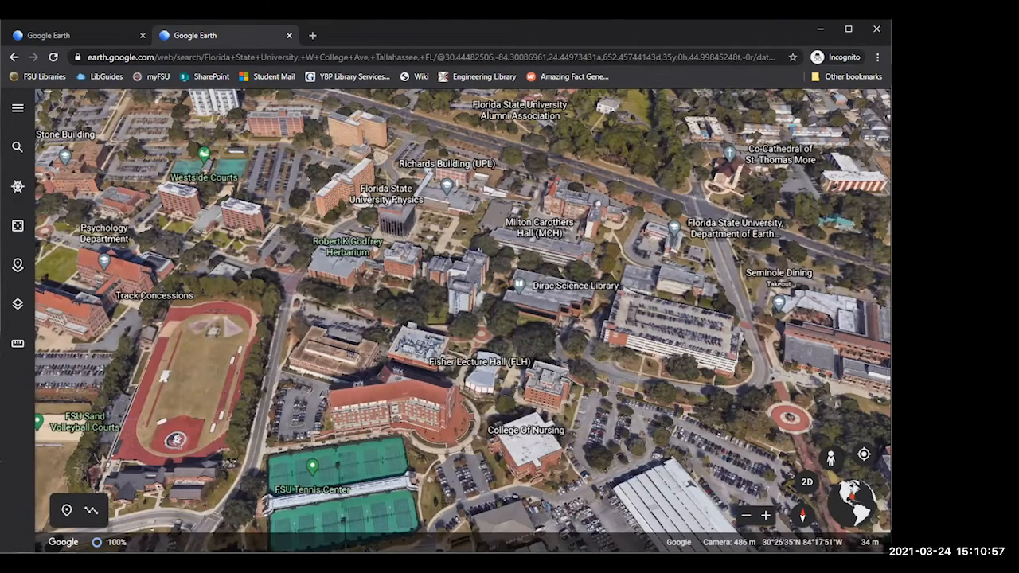
Step: Browse the Nature stories in Voyager and return to the campus map
click(18, 108)
click(66, 167)
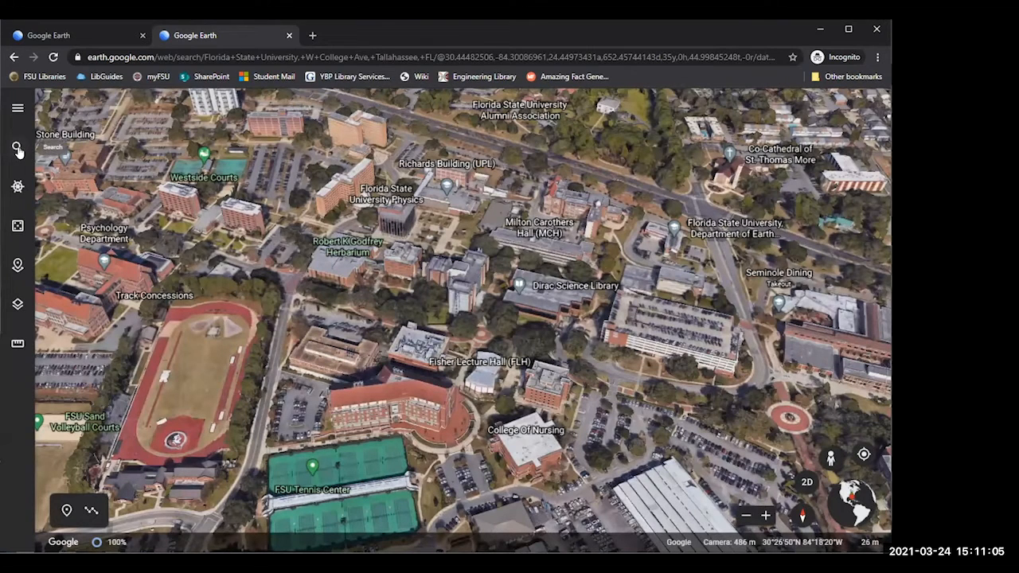
click(18, 189)
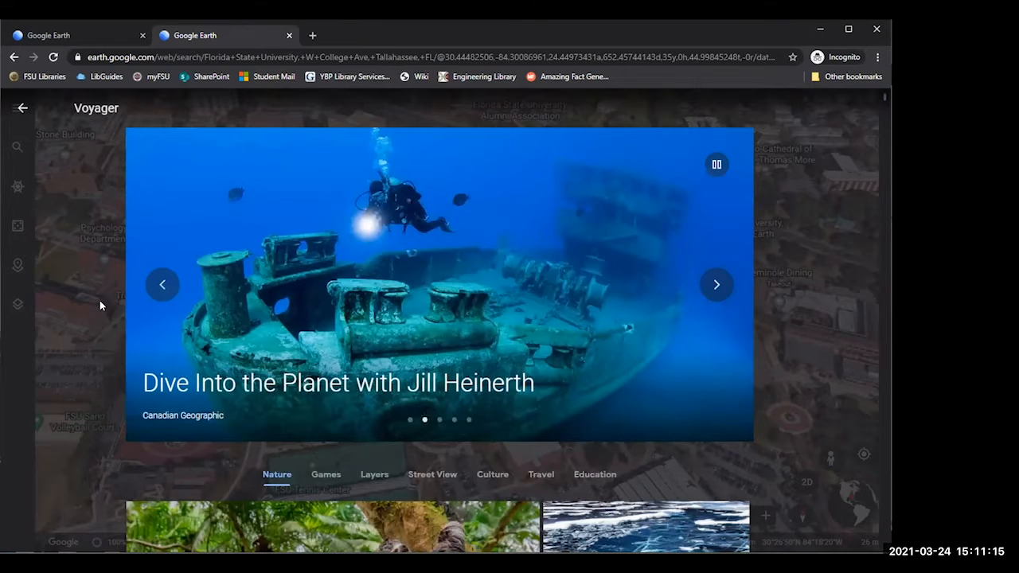
scroll(99, 301, down, 4)
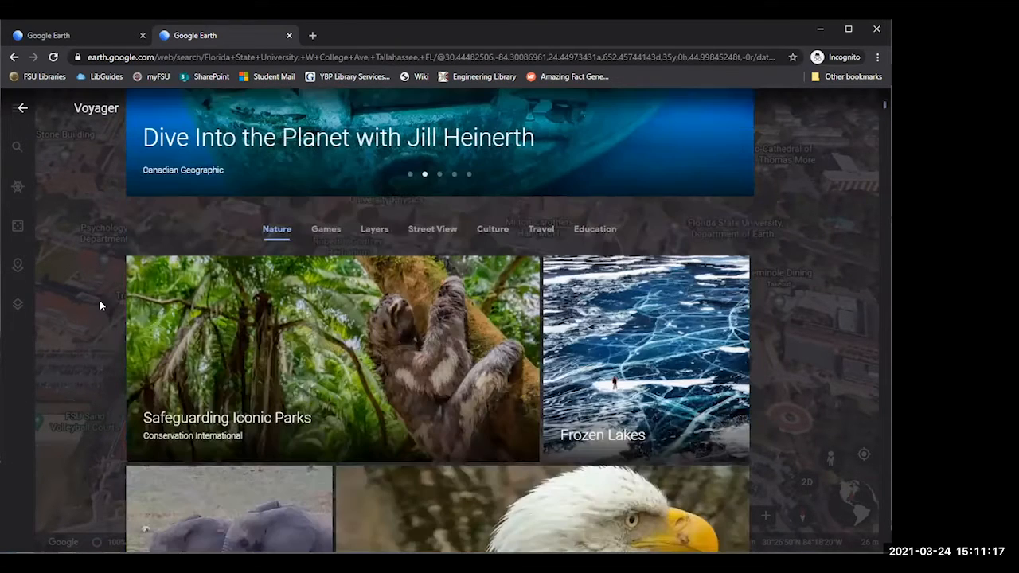
scroll(99, 304, down, 1)
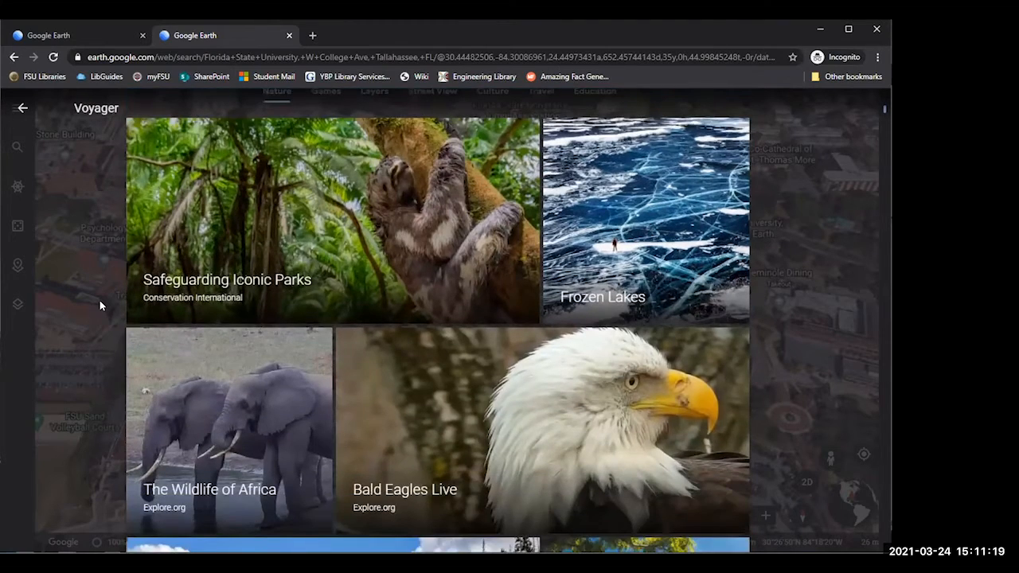
scroll(99, 304, down, 3)
scroll(100, 304, down, 2)
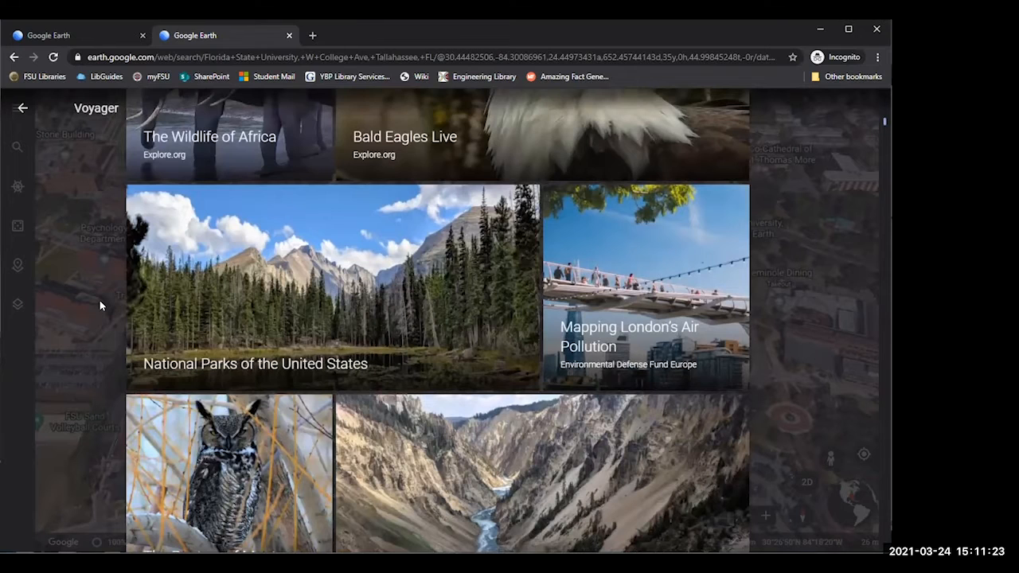
scroll(99, 304, down, 1)
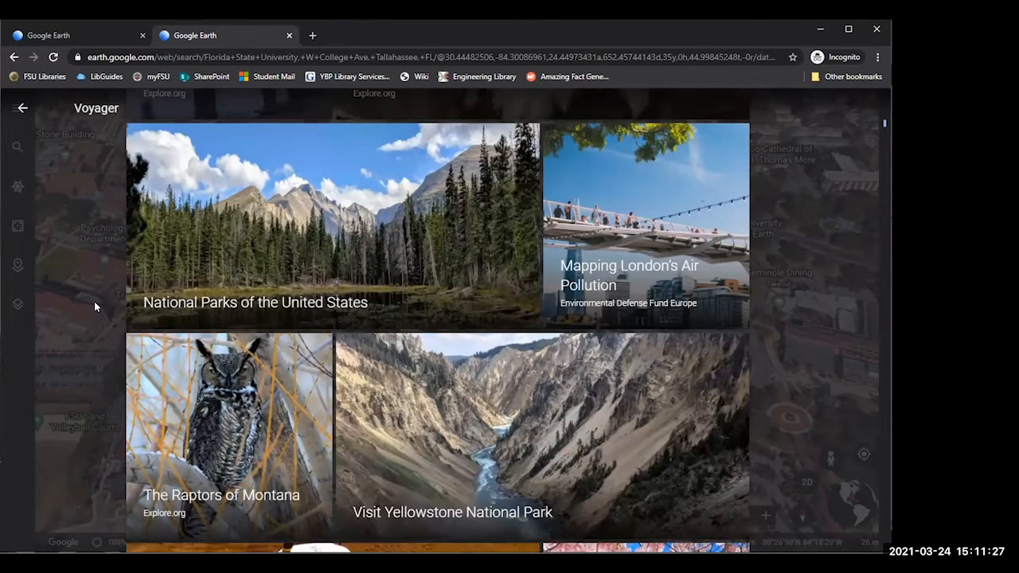
scroll(102, 305, up, 4)
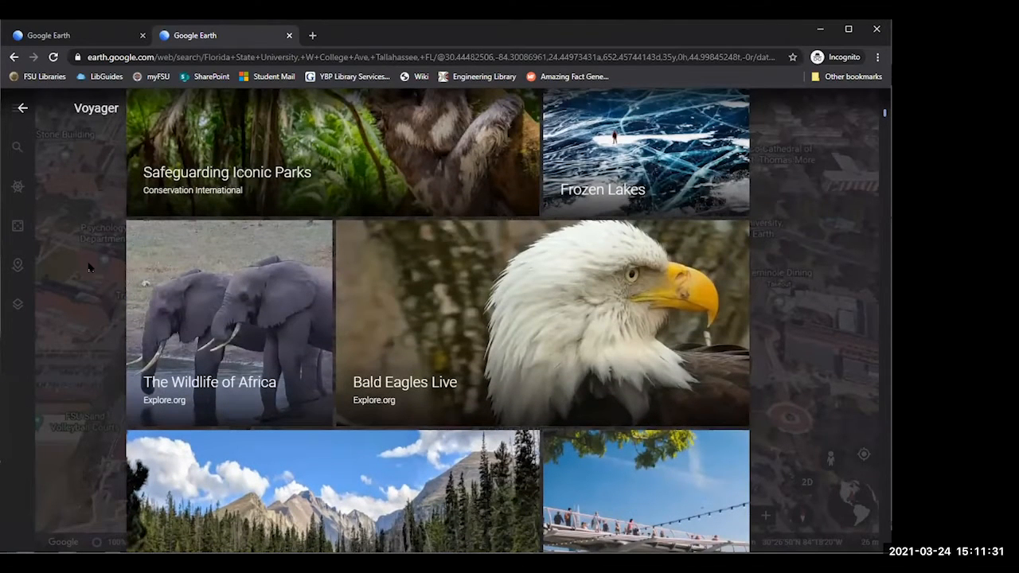
click(19, 106)
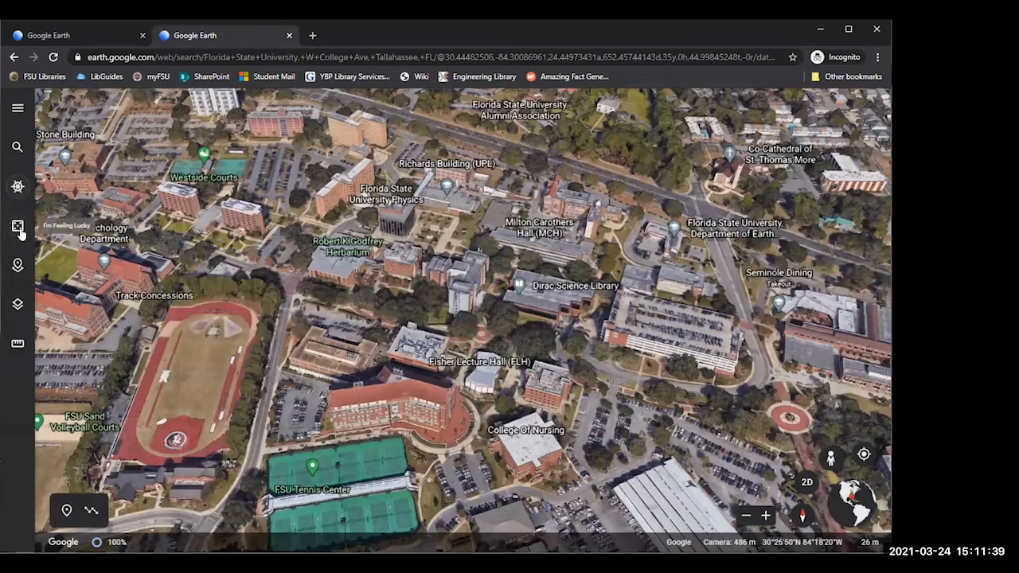
Step: Compare the Clean, Exploration and Everything map styles on the campus view
click(18, 308)
click(118, 166)
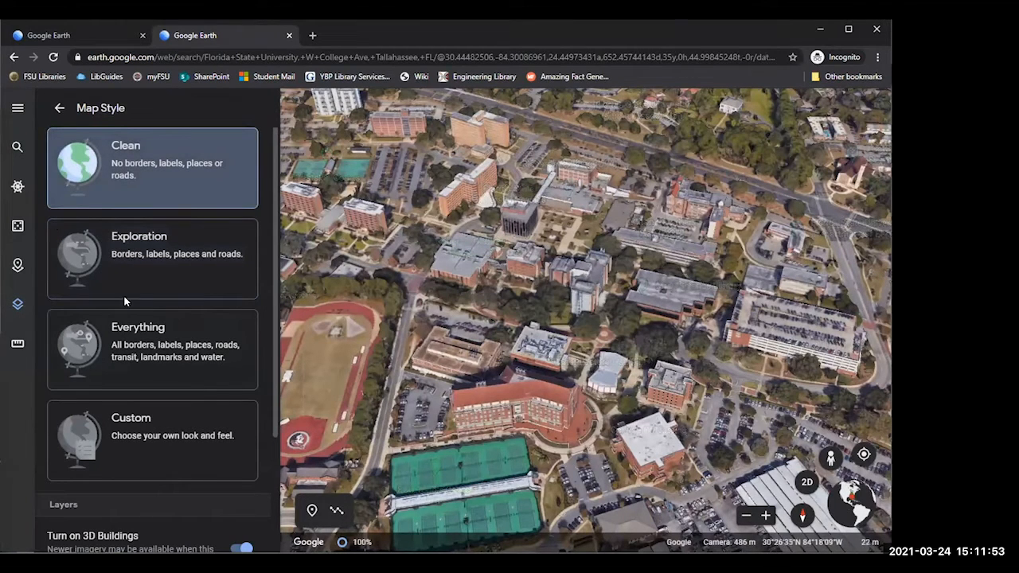
click(124, 250)
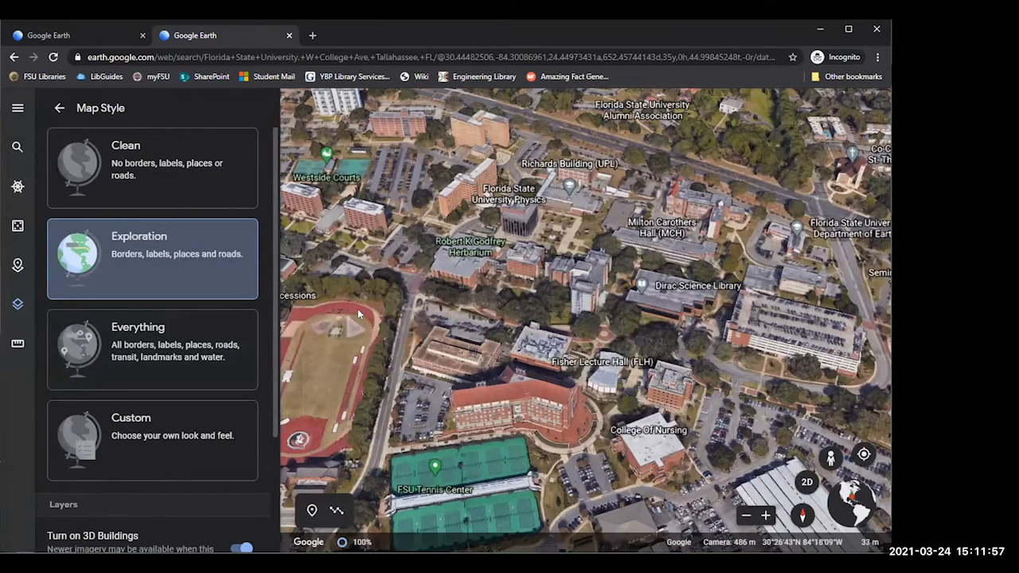
click(133, 367)
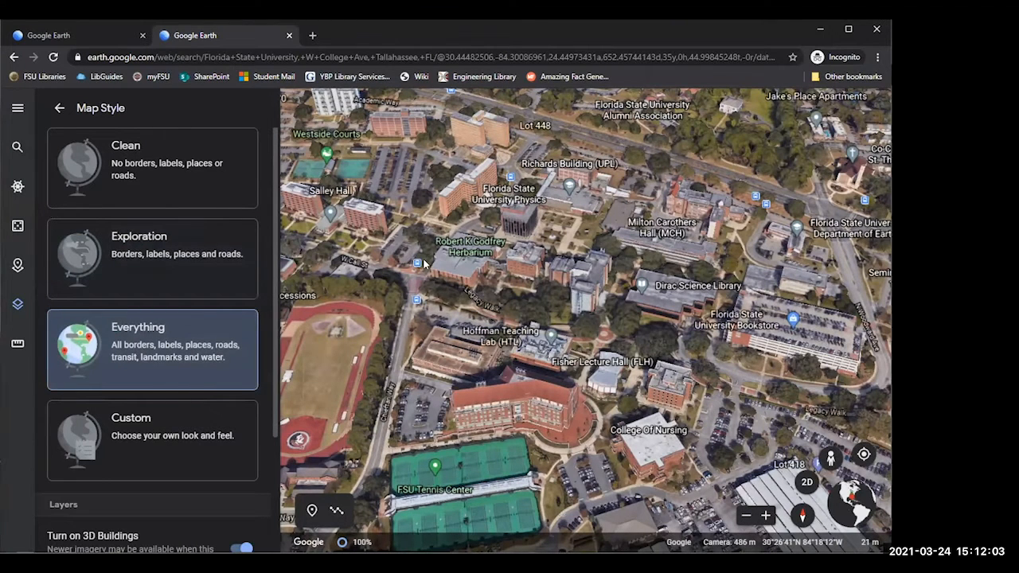
Step: Try the Custom map style with Clouds turned off, and inspect its Borders and labels and Transit options
click(213, 451)
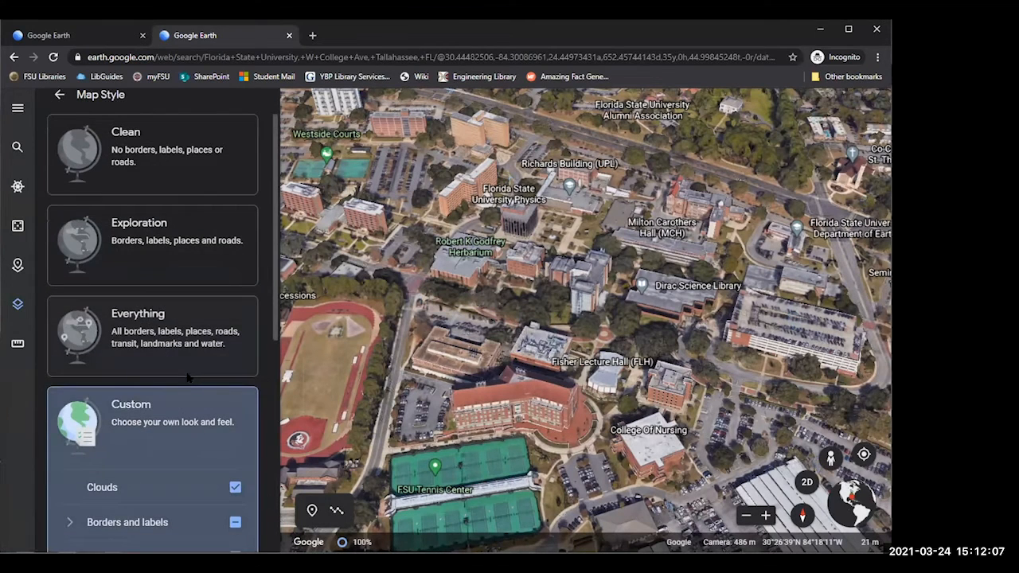
click(236, 258)
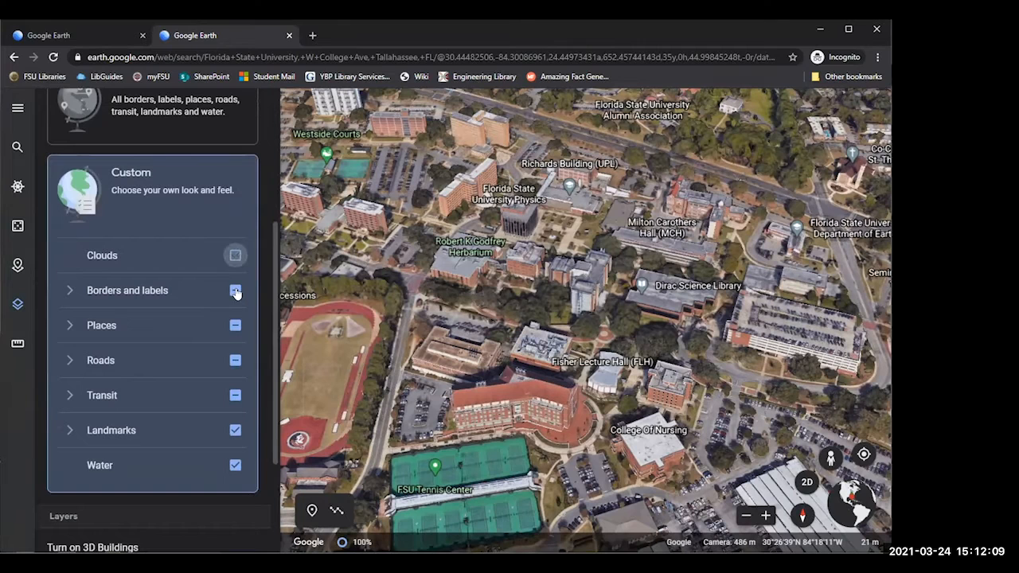
click(68, 292)
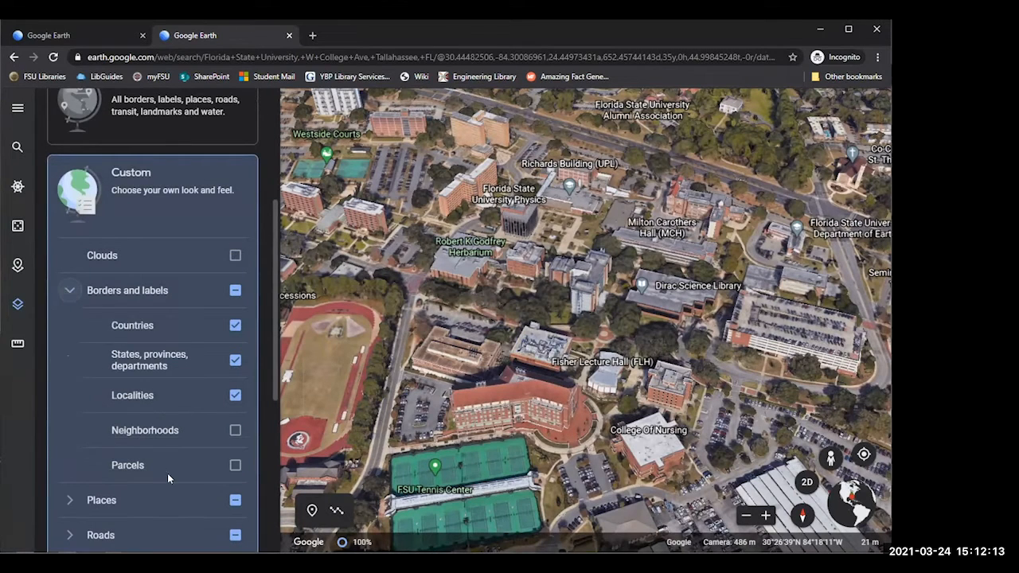
click(71, 295)
click(69, 393)
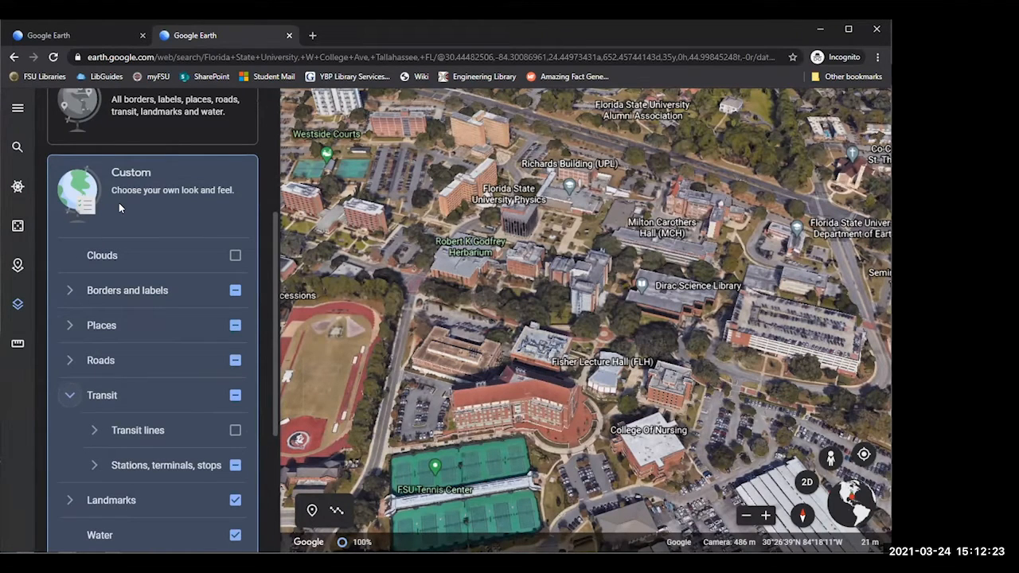
scroll(119, 202, up, 3)
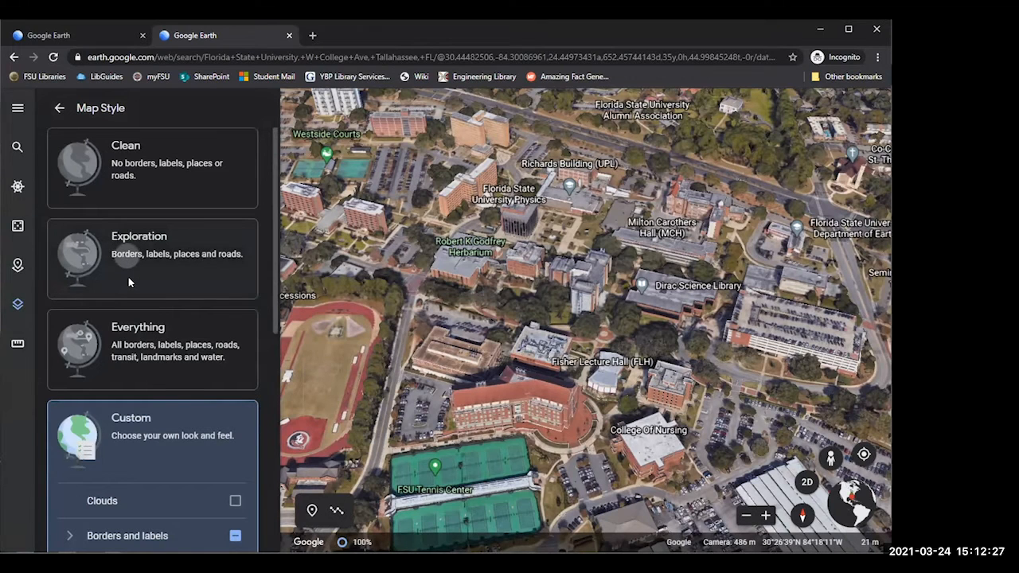
Step: Set the map style to Exploration and return to the full campus view
click(128, 277)
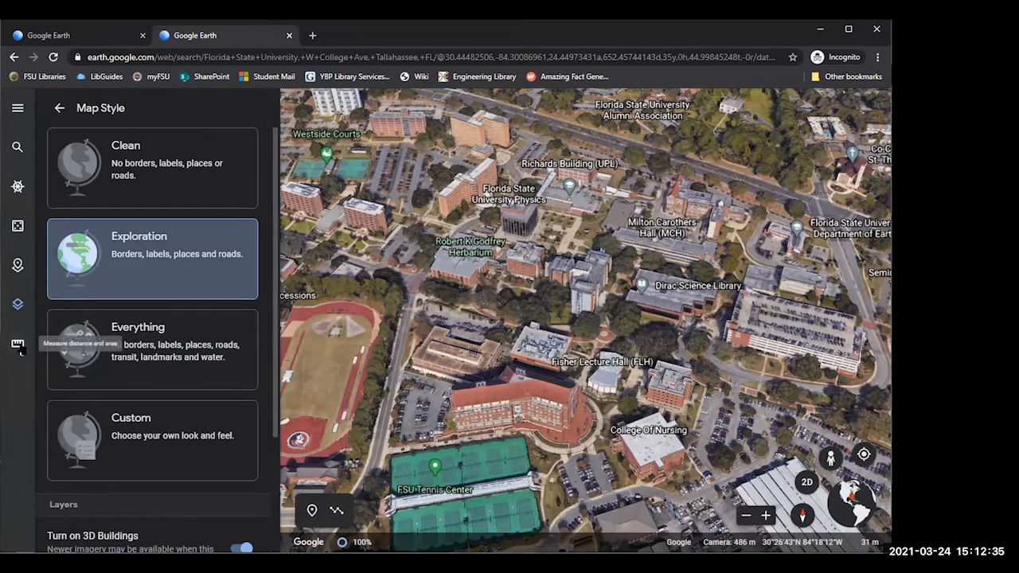
click(59, 110)
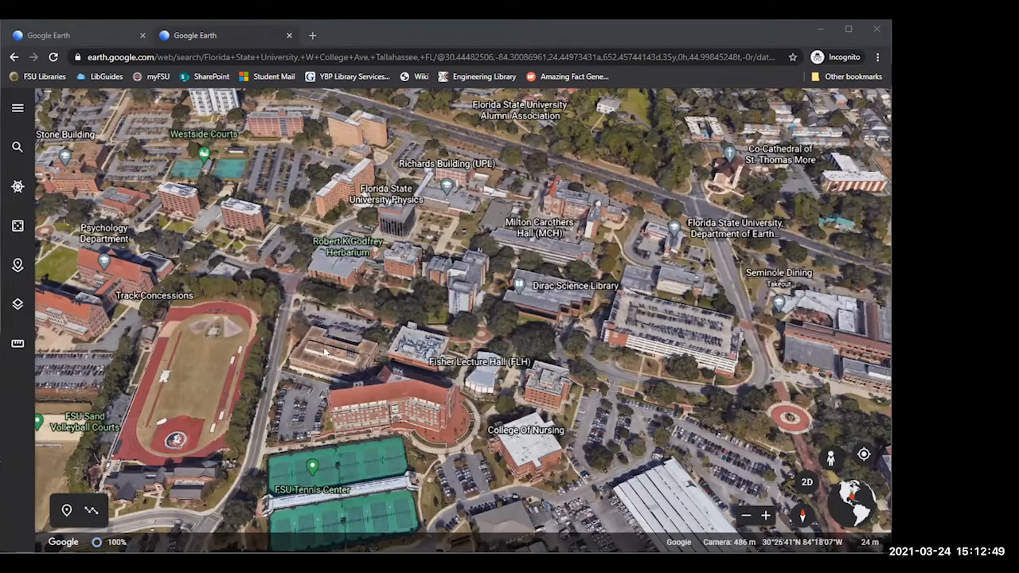
drag(207, 323, 347, 345)
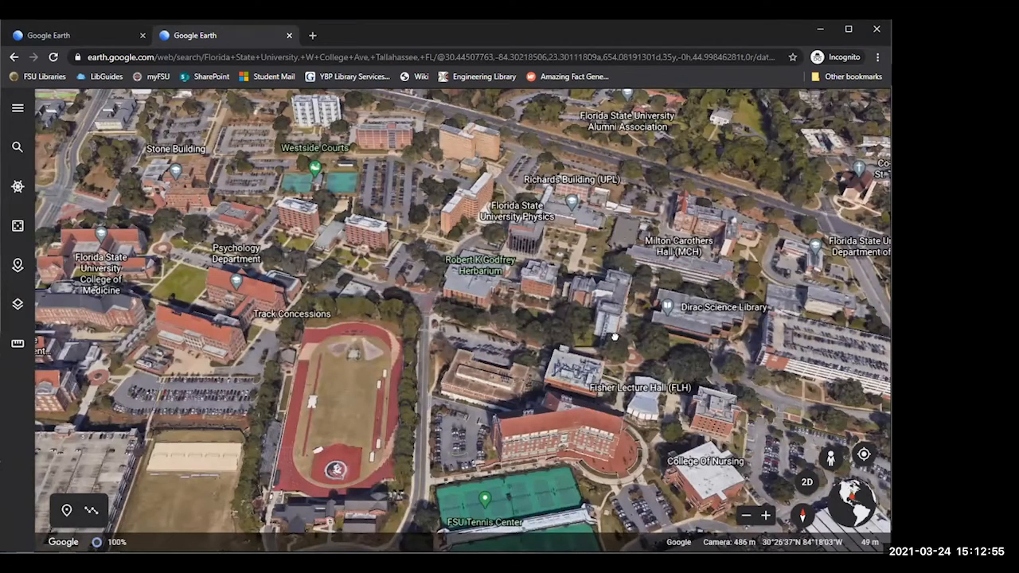
Step: Measure the walking path from the parking garage past Fisher Lecture Hall to the west side of Dirac Science Library
drag(738, 364, 698, 356)
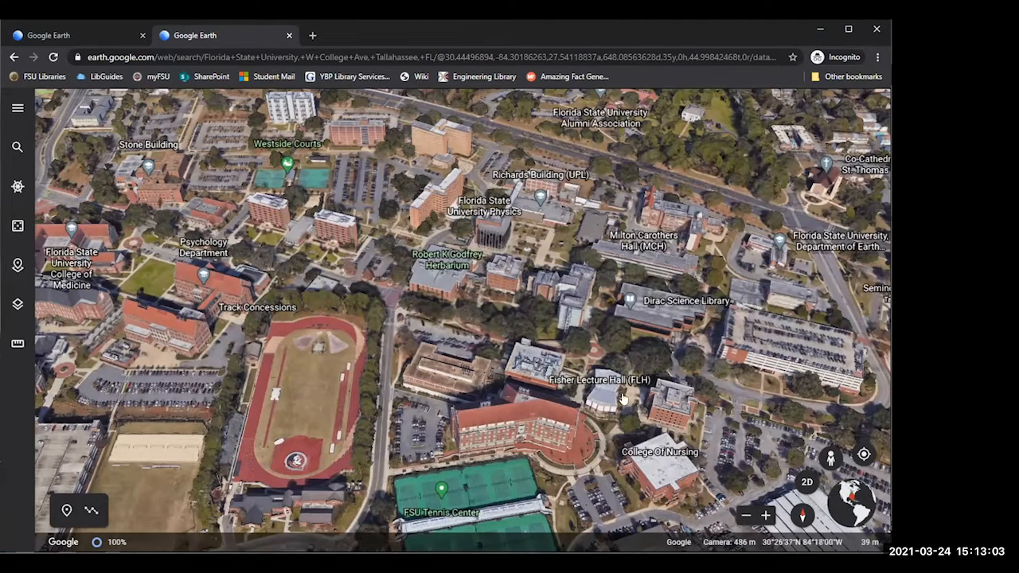
click(766, 519)
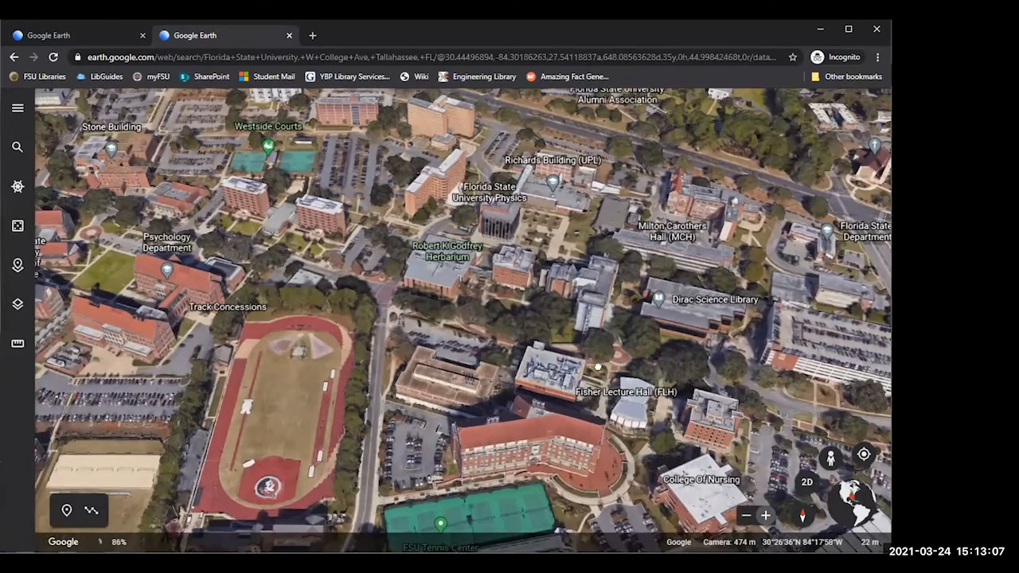
scroll(597, 366, up, 4)
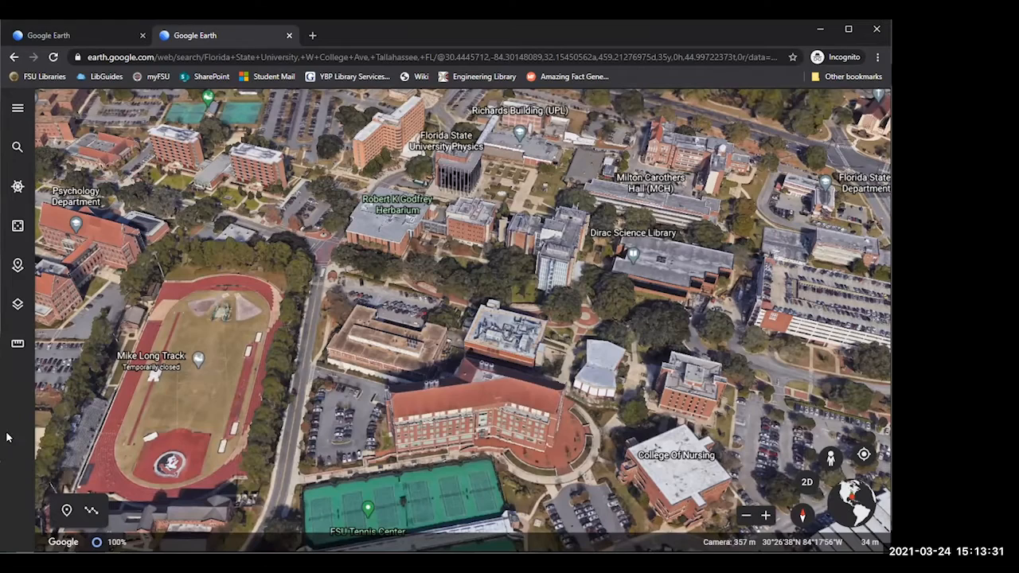
click(17, 344)
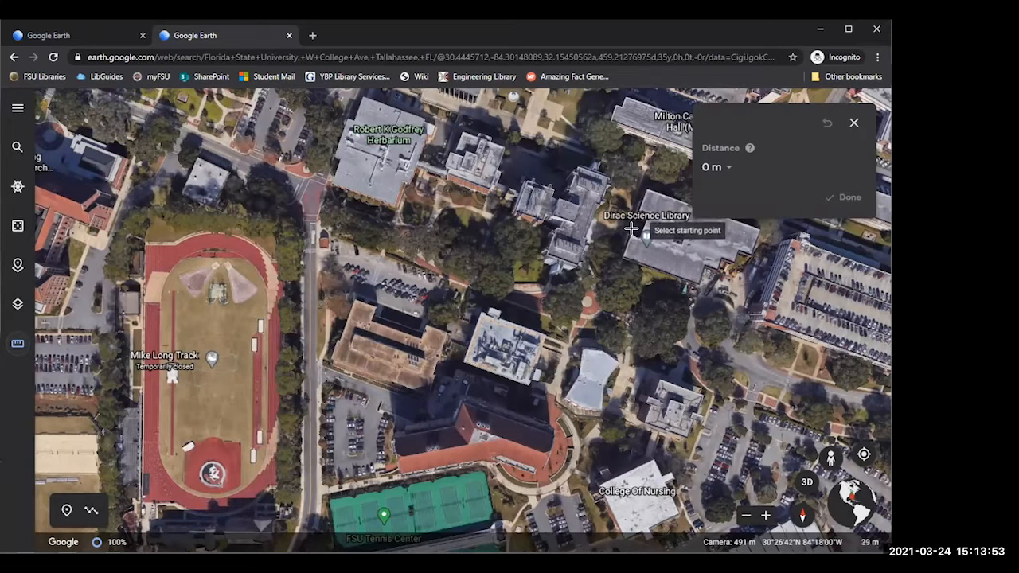
click(752, 316)
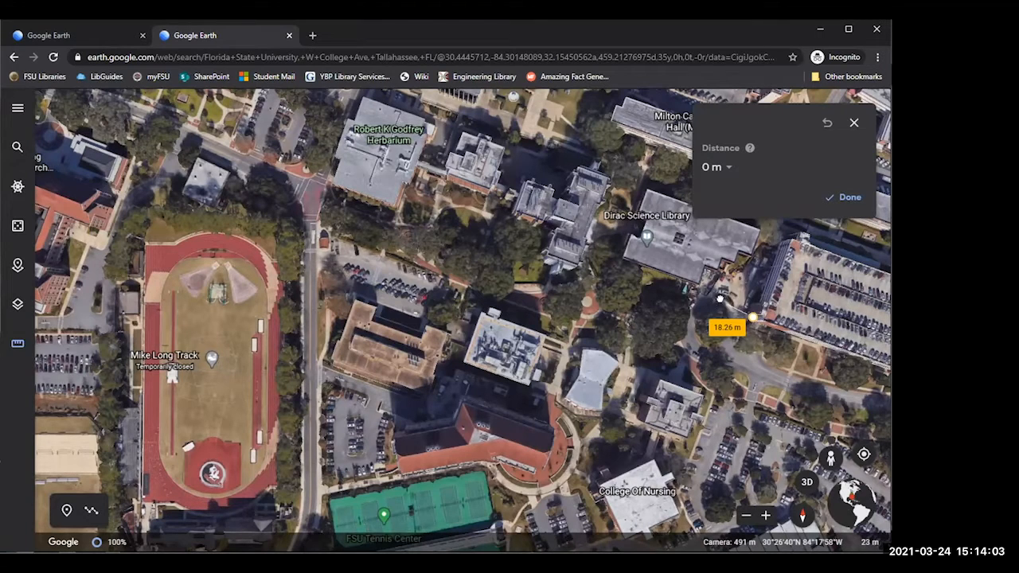
click(722, 302)
click(700, 298)
click(685, 307)
click(676, 335)
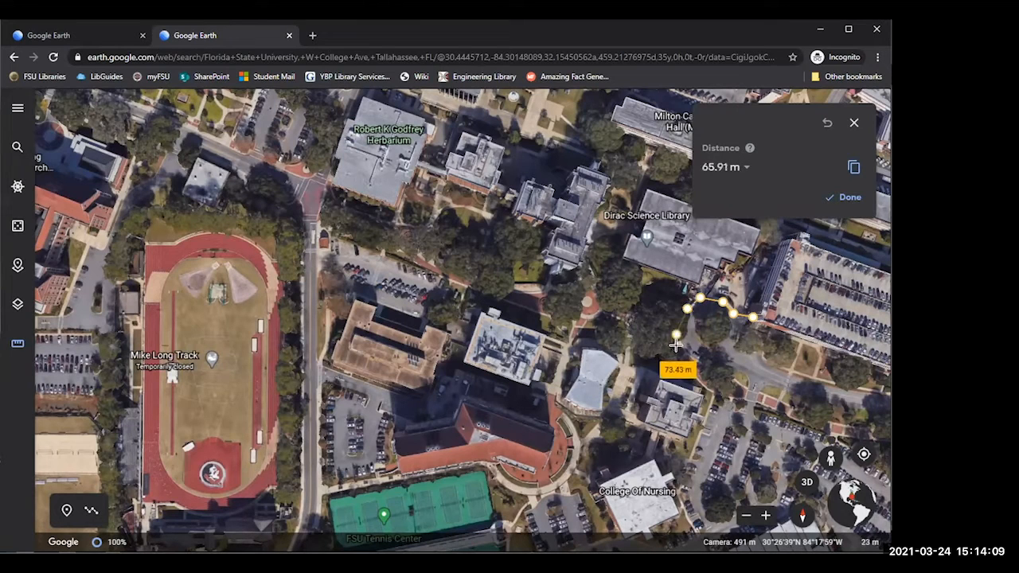
click(677, 347)
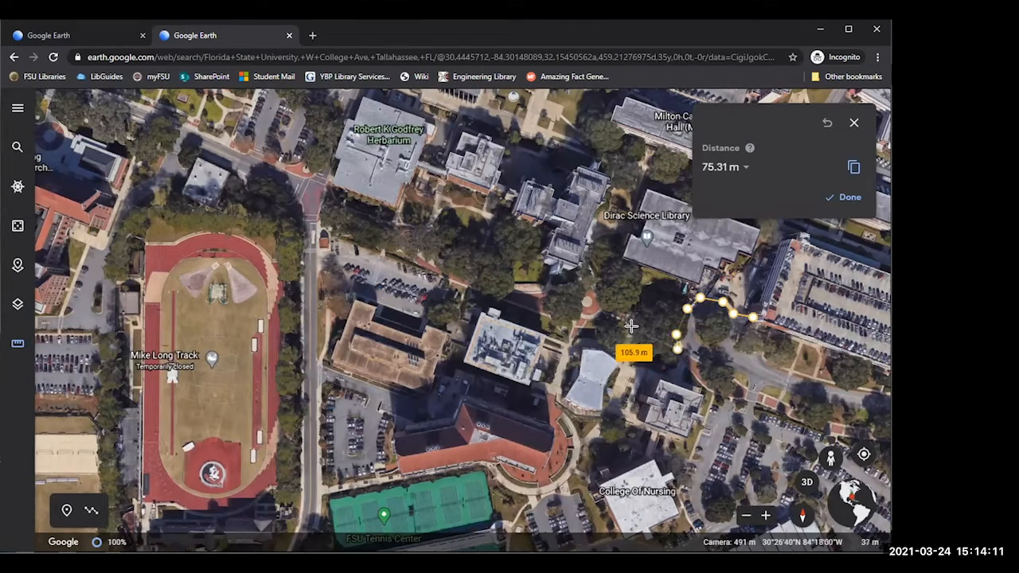
click(585, 300)
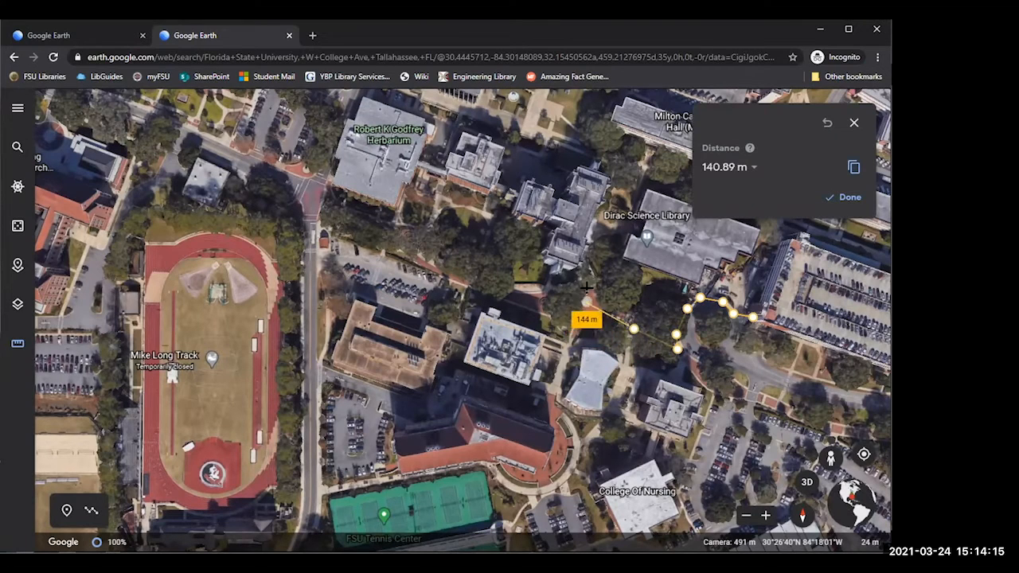
click(623, 228)
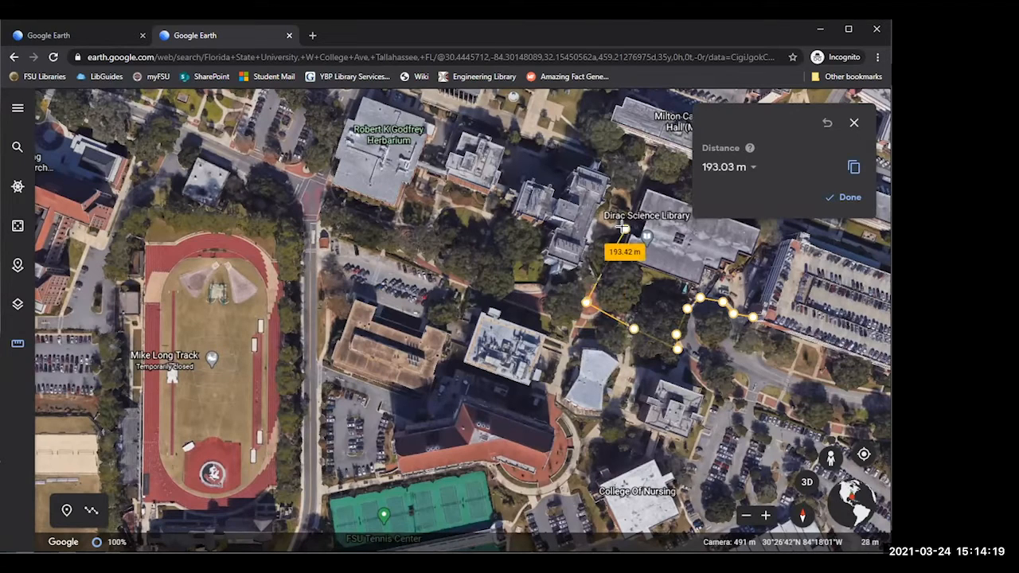
click(625, 229)
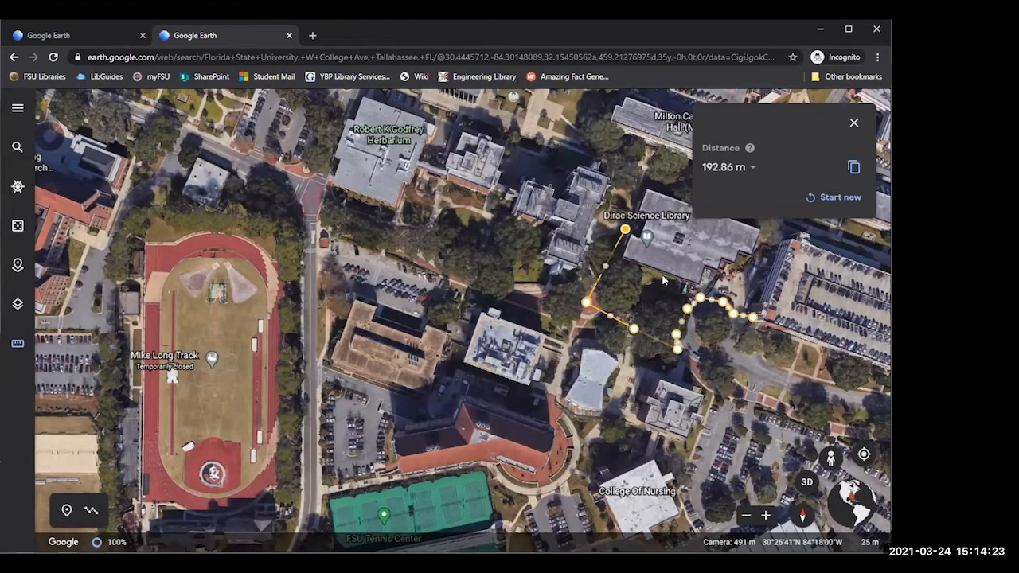
Step: Set the path's distance unit to Feet, and shift its two middle points to reroute it beside Fisher Lecture Hall
click(753, 167)
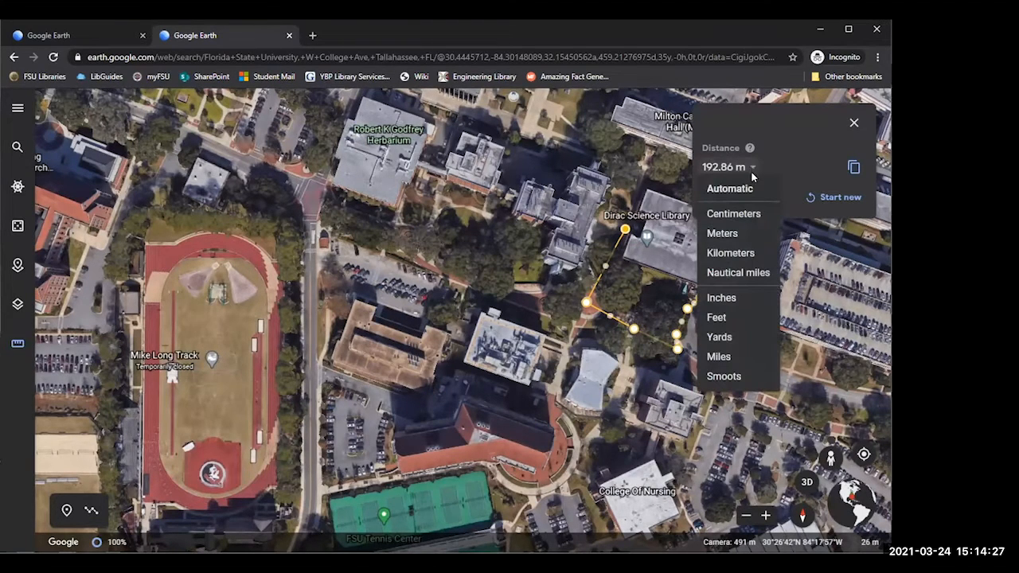
click(732, 325)
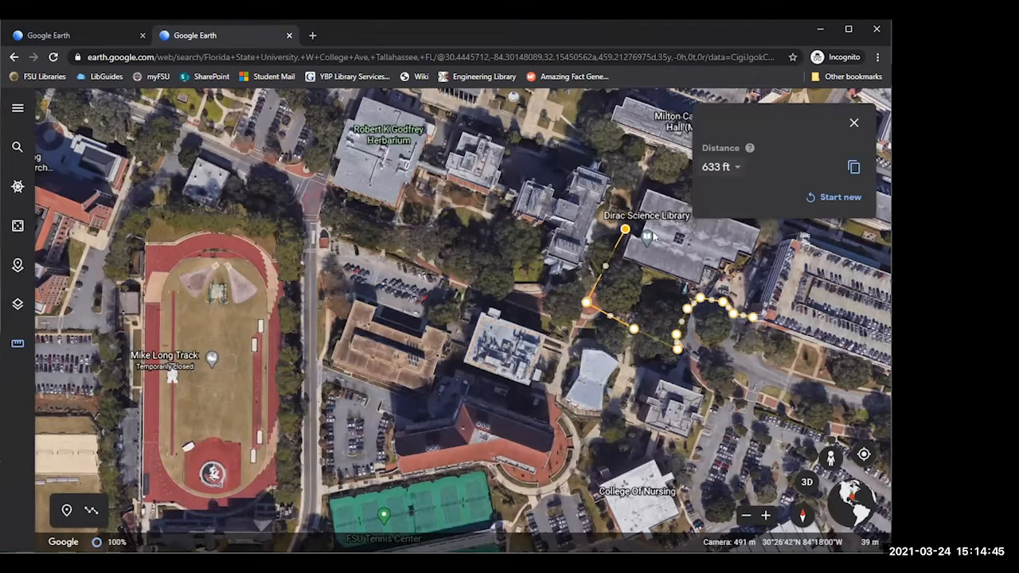
click(734, 167)
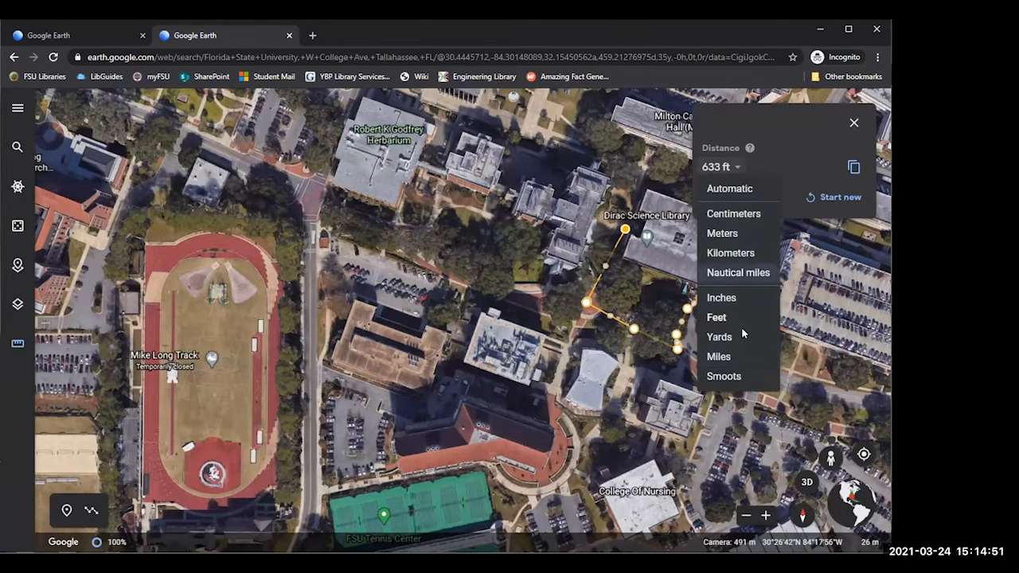
click(778, 137)
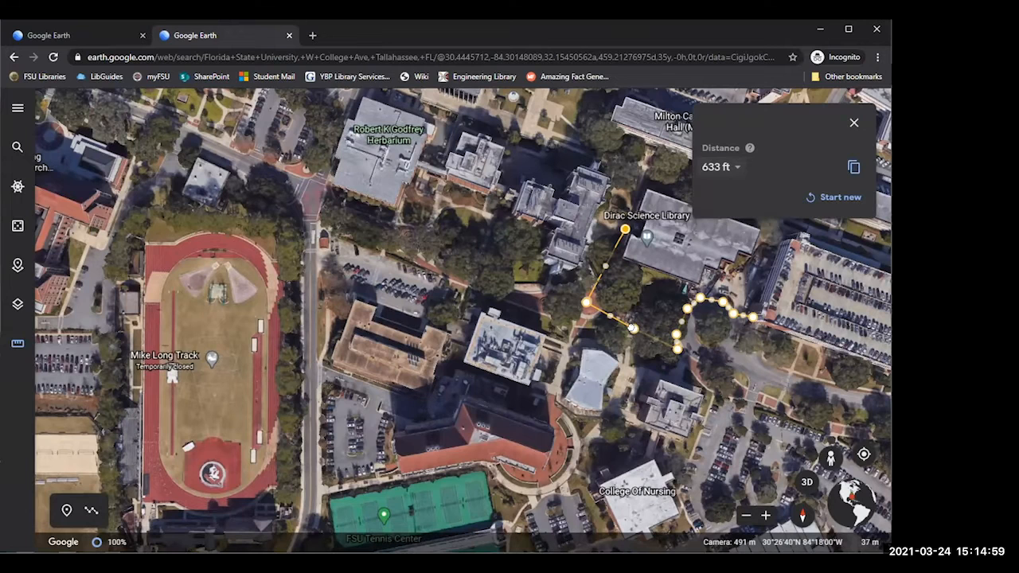
drag(632, 327, 618, 360)
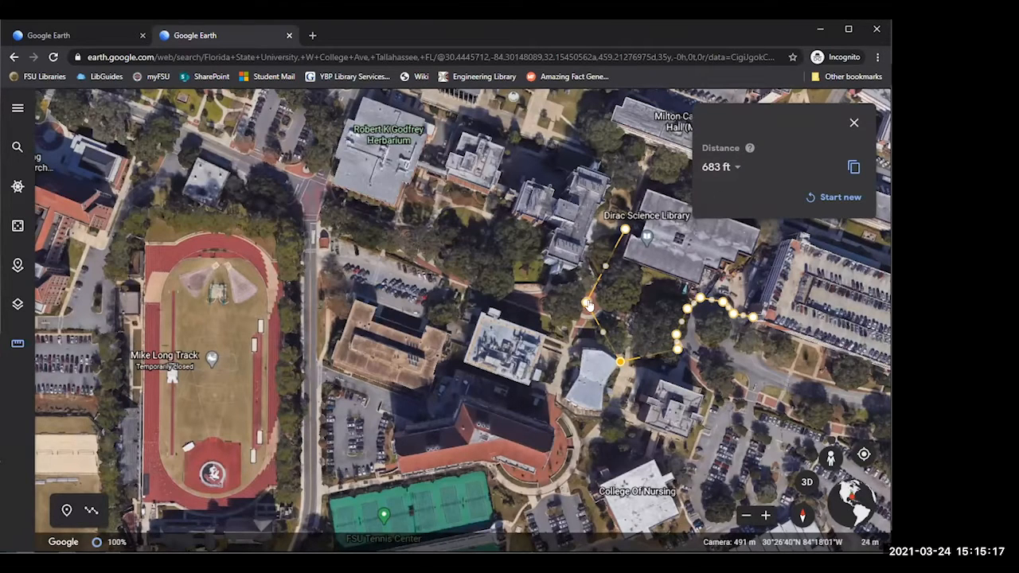
drag(587, 304, 589, 302)
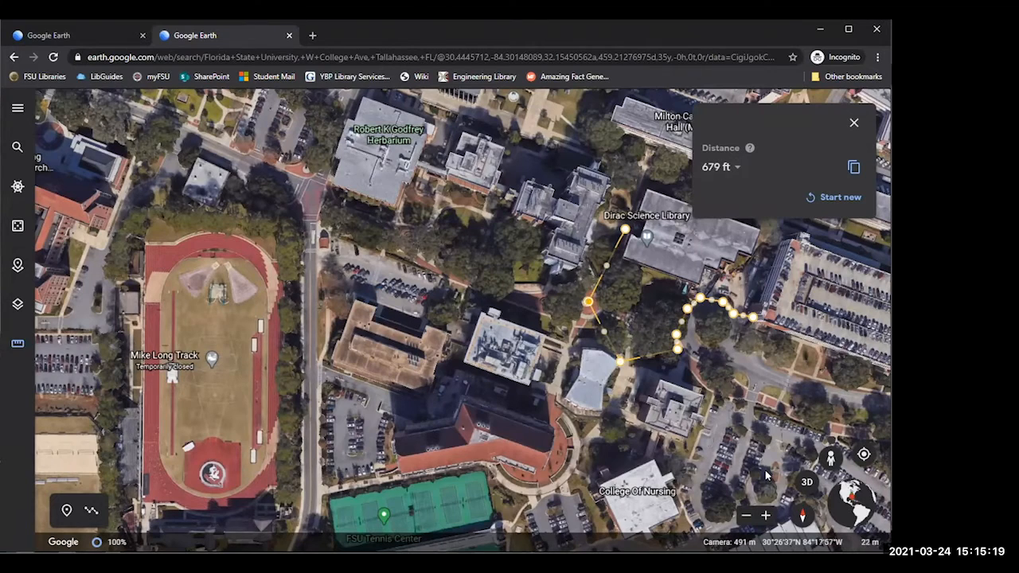
Step: Start a new measurement and trace the outer edge of Mike Long Track as a closed shape to get perimeter and area
click(836, 199)
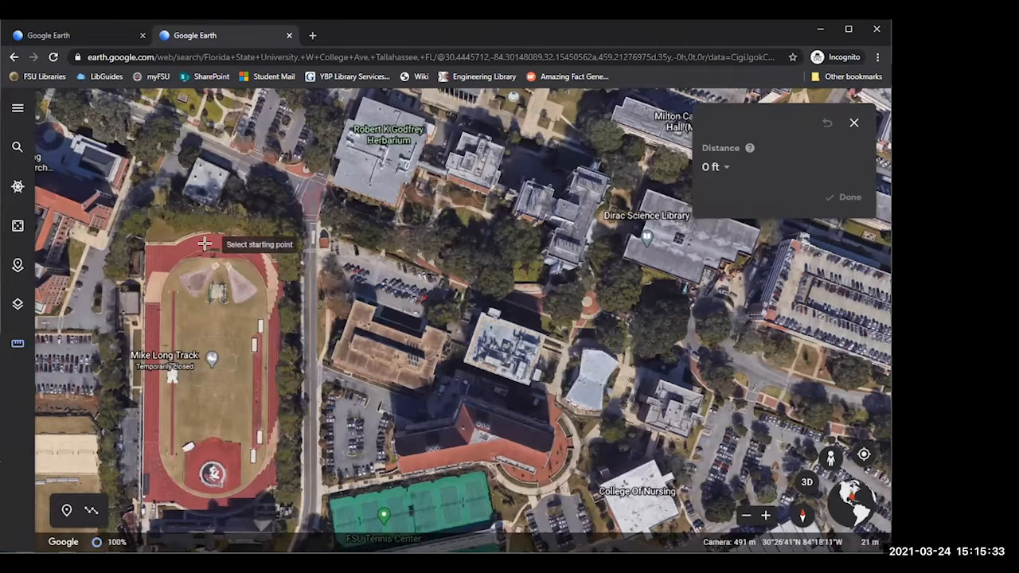
click(271, 288)
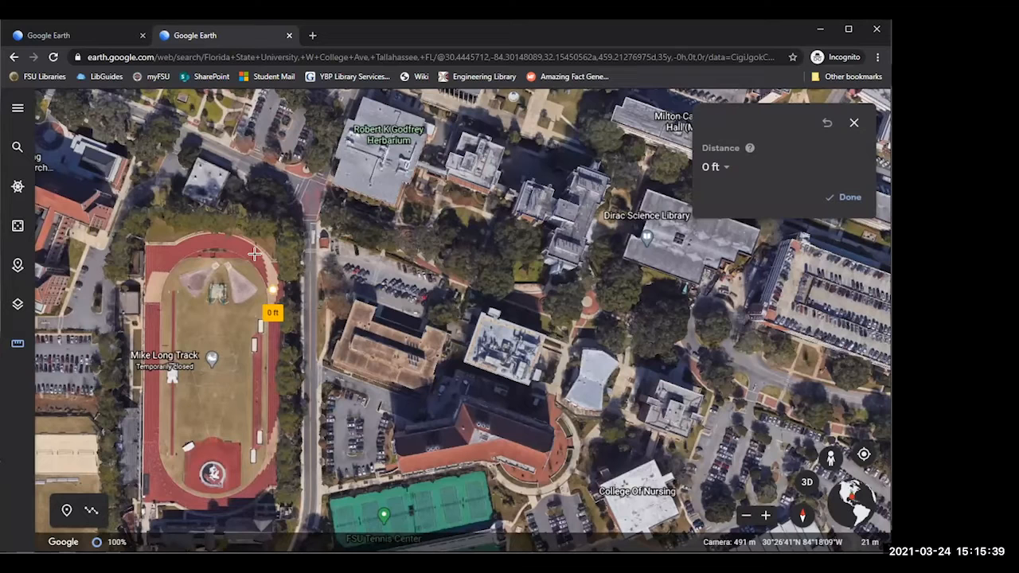
click(254, 255)
click(218, 241)
click(182, 250)
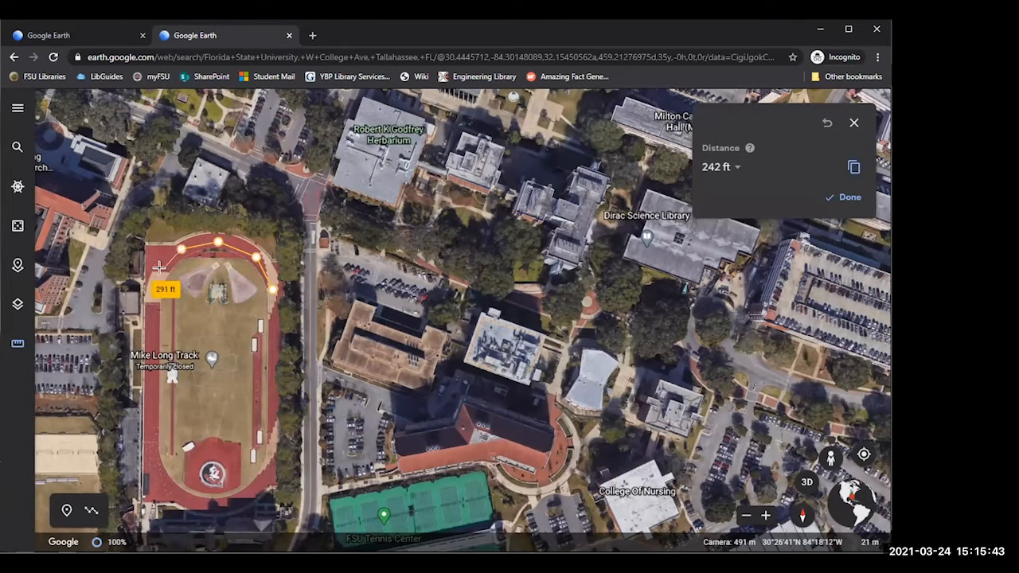
click(159, 273)
click(152, 316)
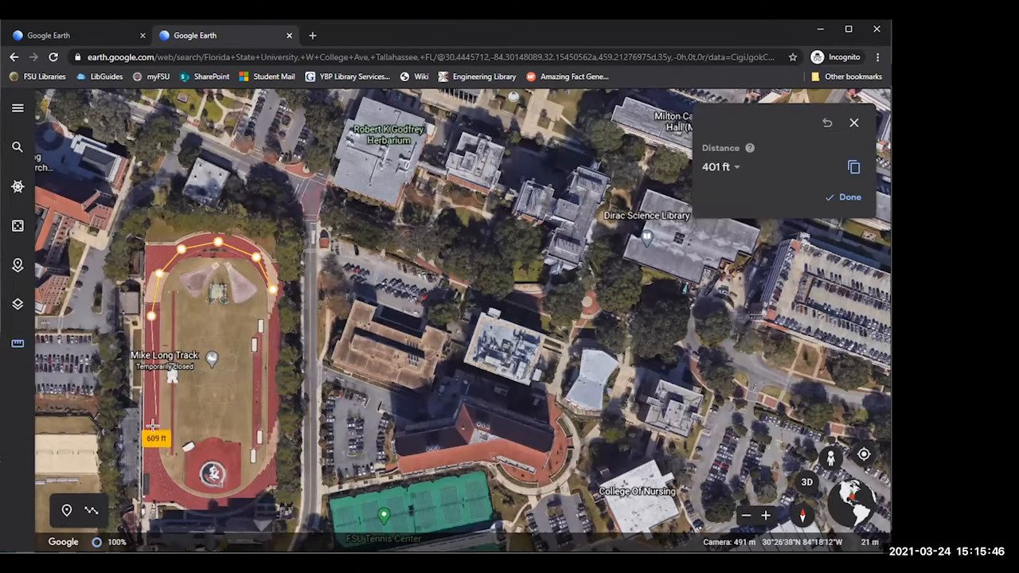
click(153, 469)
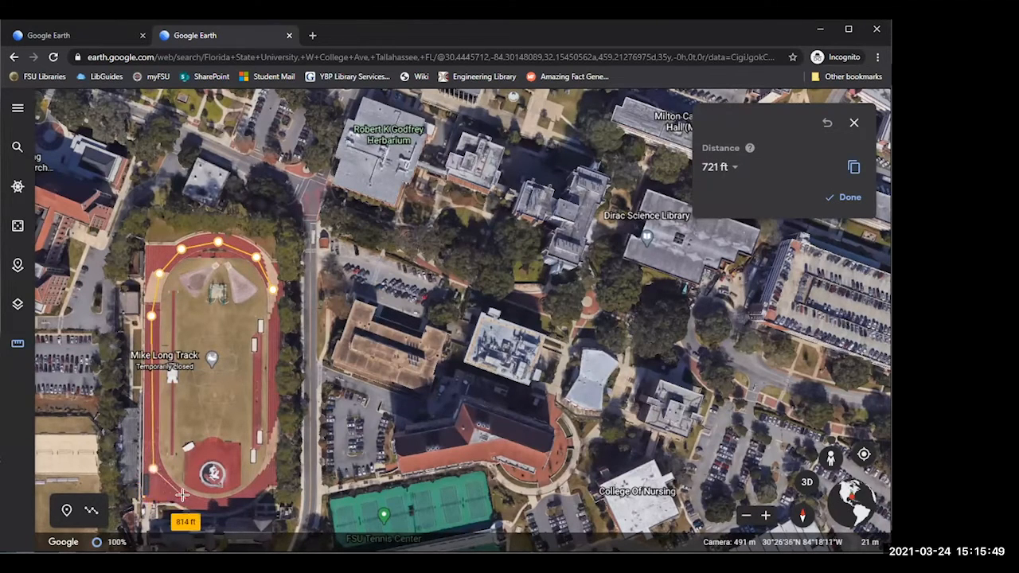
click(179, 501)
click(213, 506)
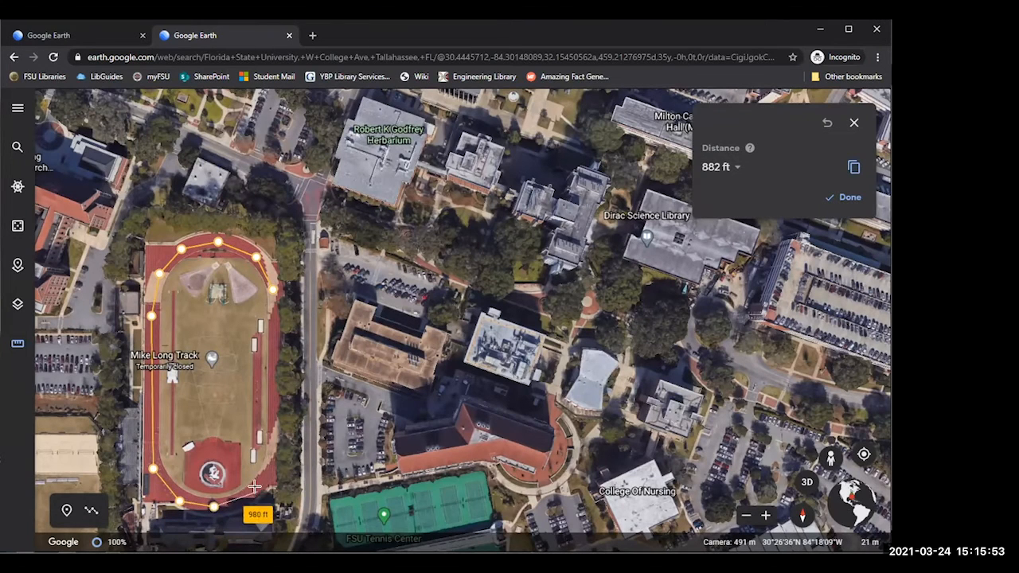
click(256, 487)
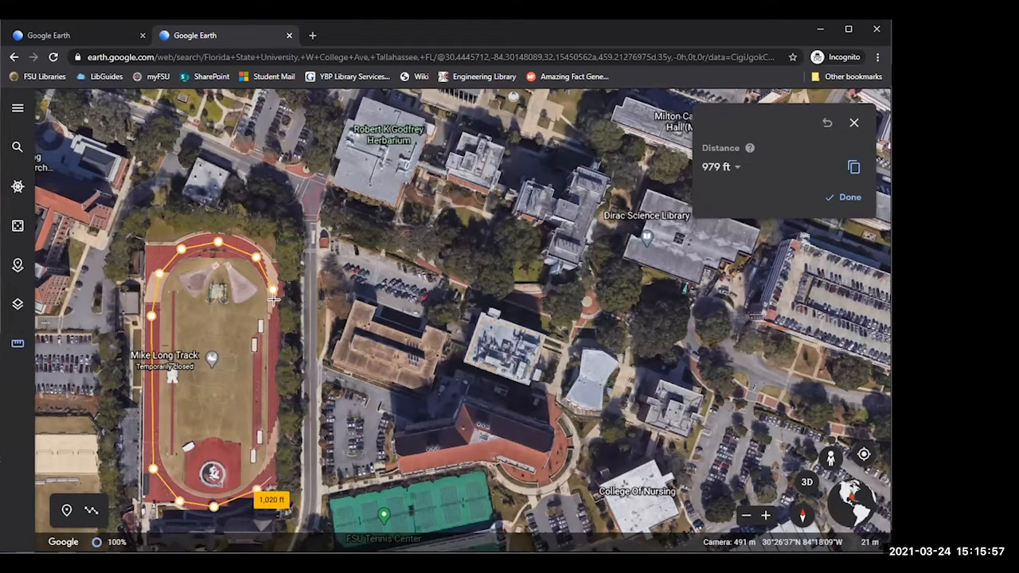
click(272, 475)
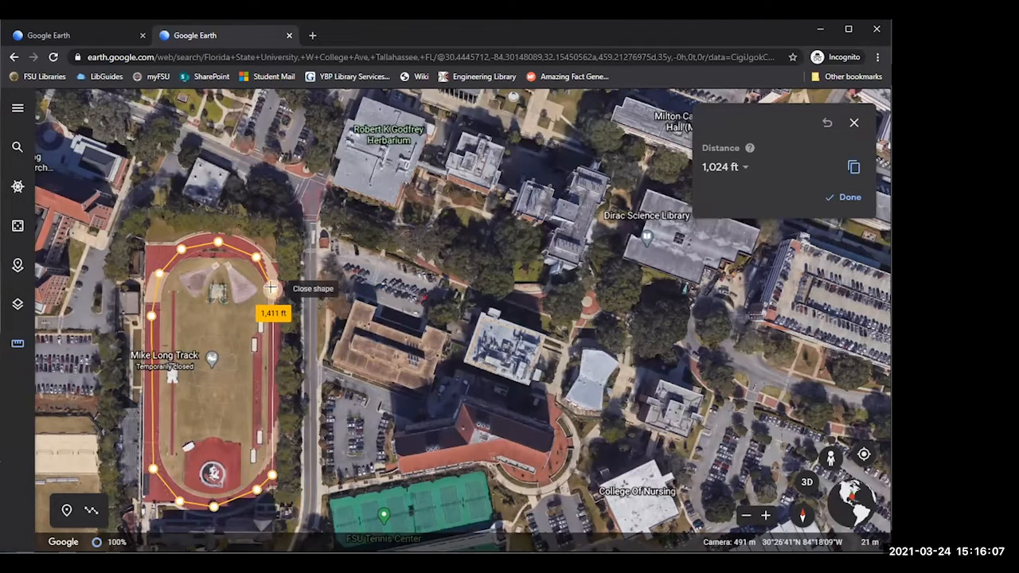
click(271, 288)
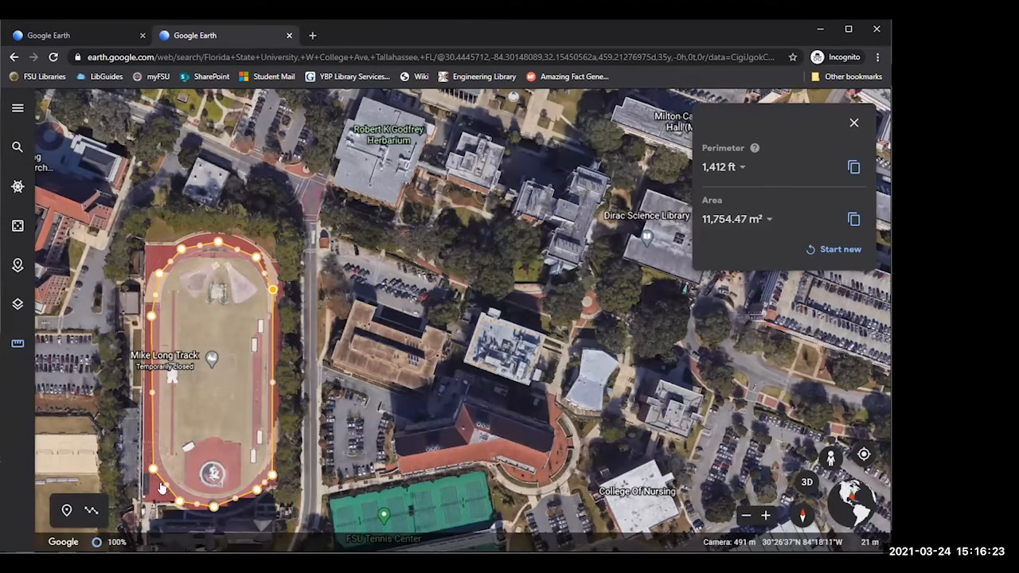
Step: Try moving an outline point to the track's southwest corner, return it to the track edge, and close the measurement
drag(165, 488, 154, 496)
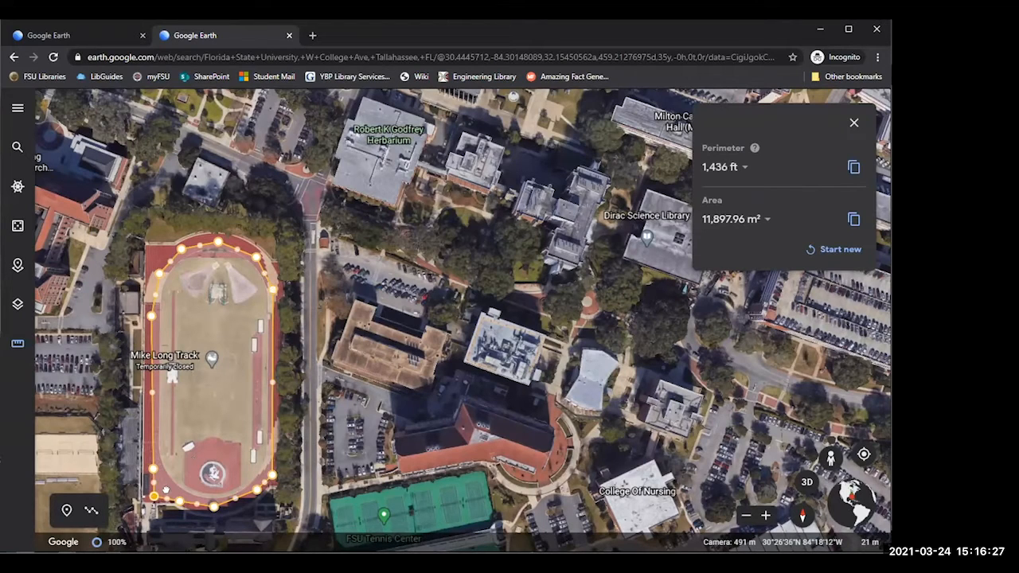
click(155, 494)
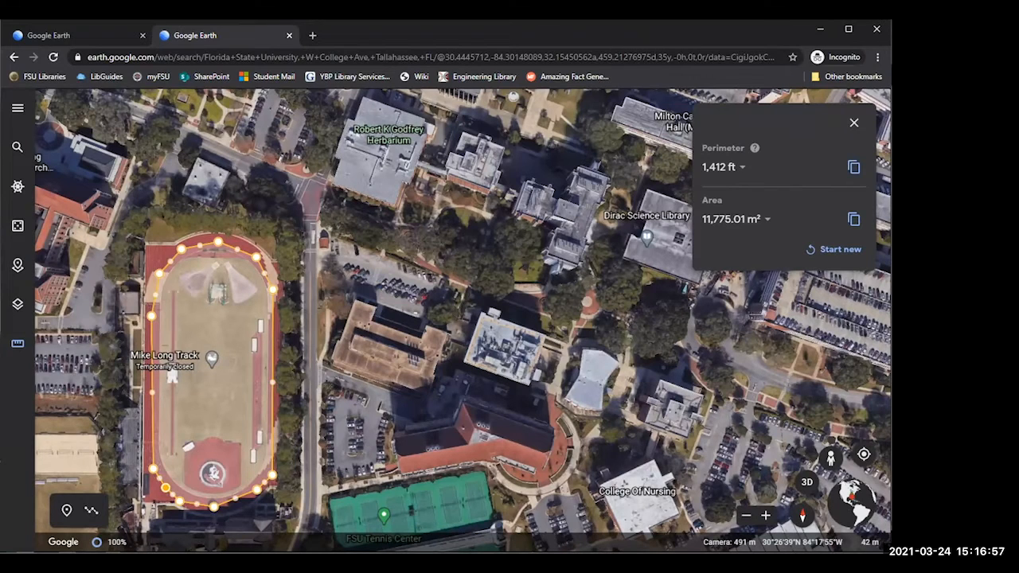
click(853, 123)
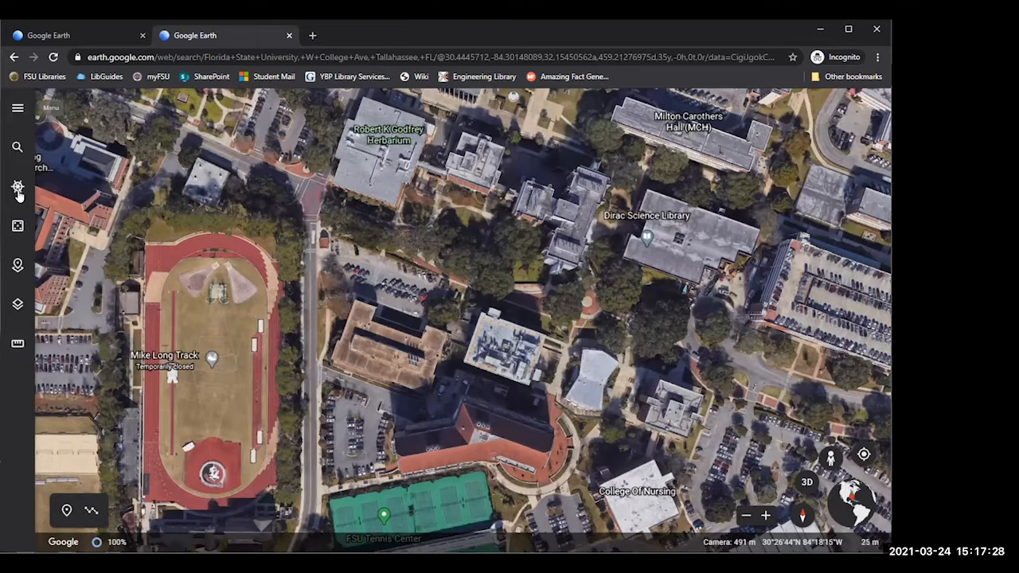
Step: Start creating a new project in Google Drive and proceed to the Google account sign-in
click(17, 268)
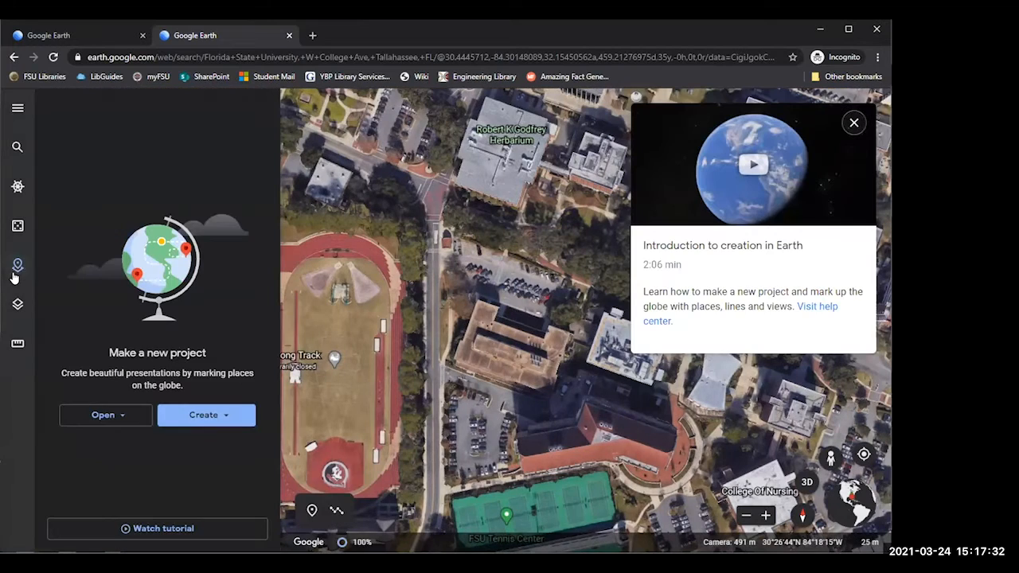
click(231, 422)
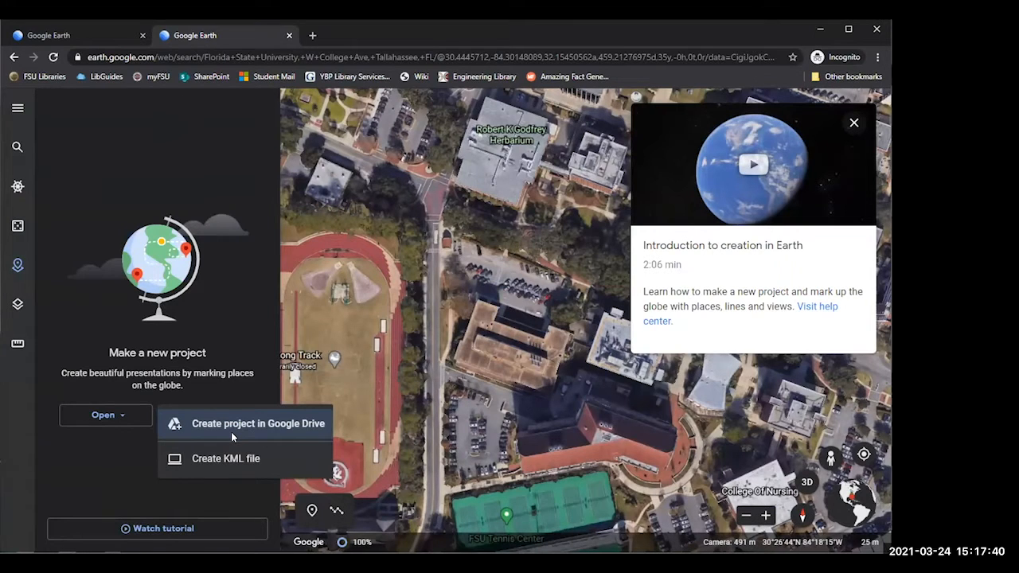
click(231, 437)
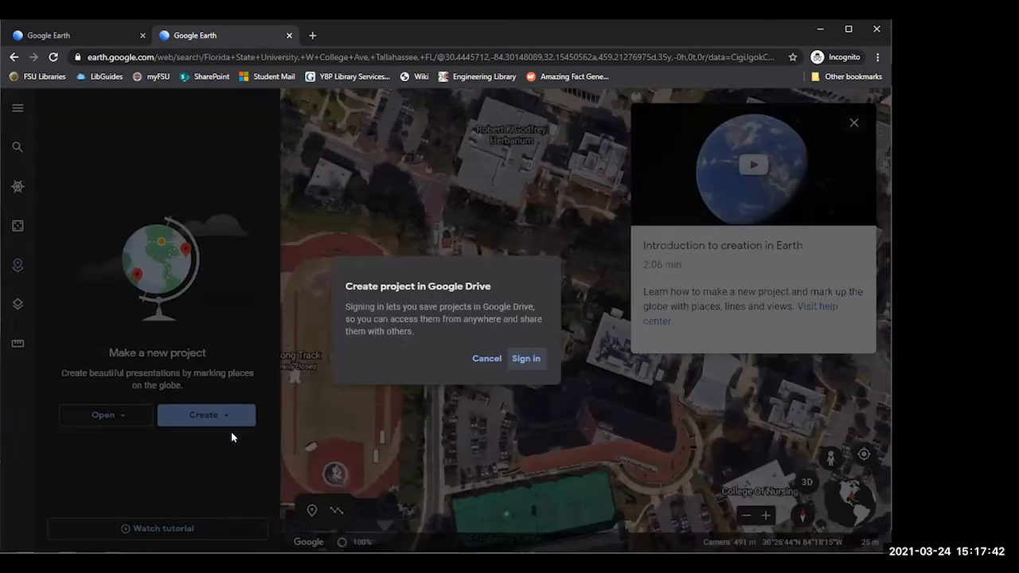
click(526, 358)
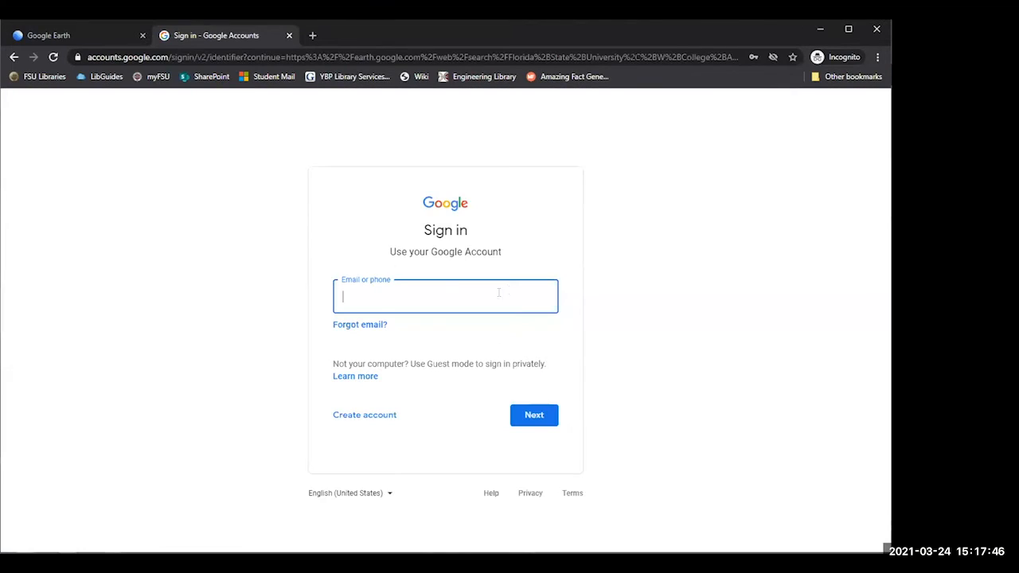
Step: Sign in with a saved Google account e-mail and reopen Projects over the campus map
click(473, 302)
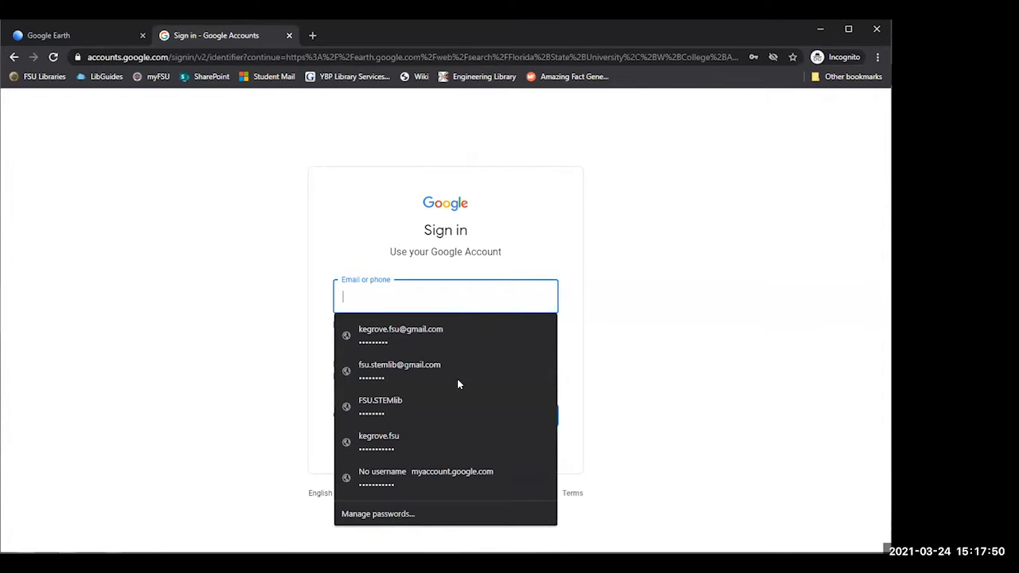
click(447, 339)
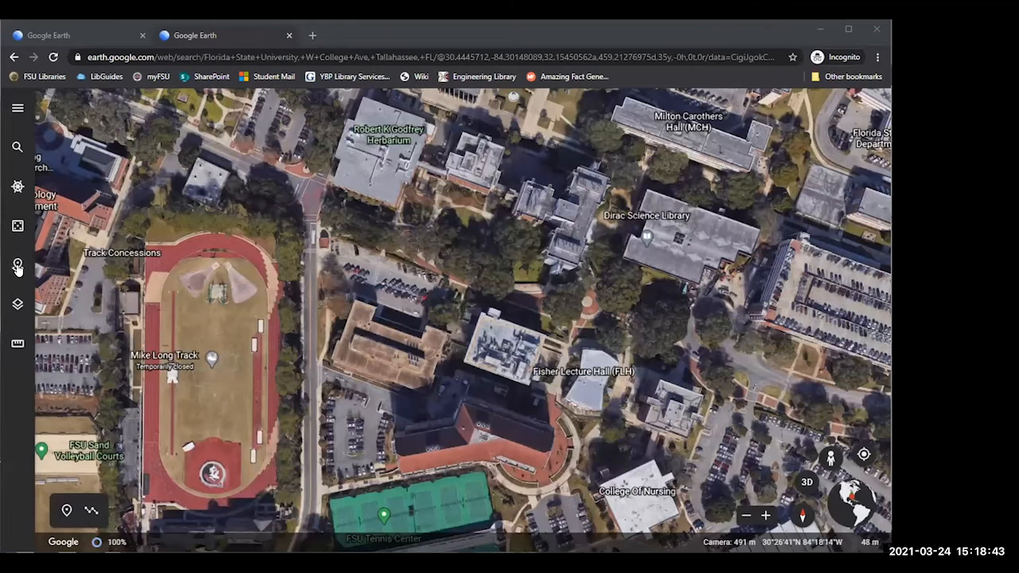
click(18, 266)
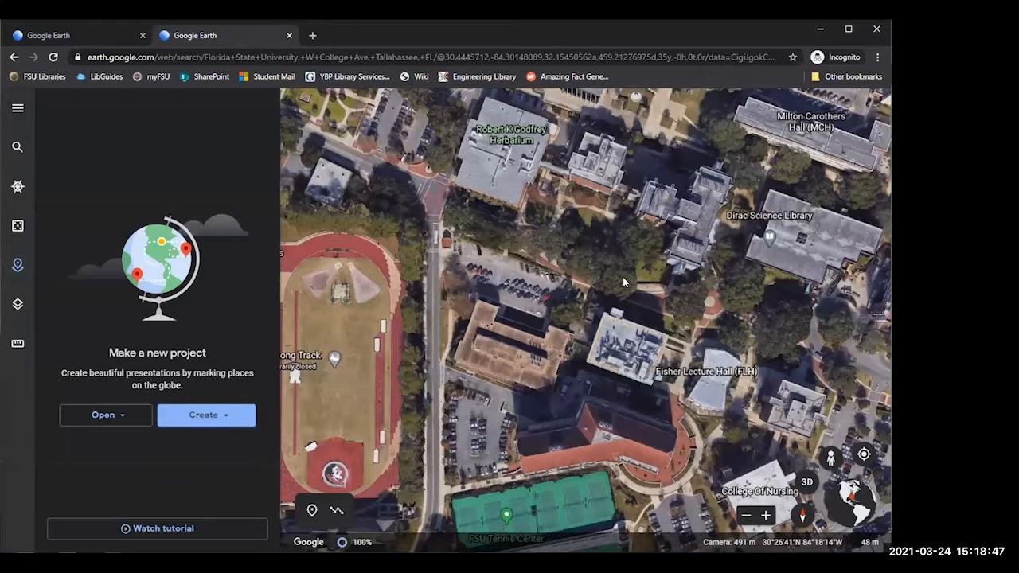
Step: Create a new project in Google Drive, dismiss the tutorial card, and title the project Paul M. Dirac
click(211, 415)
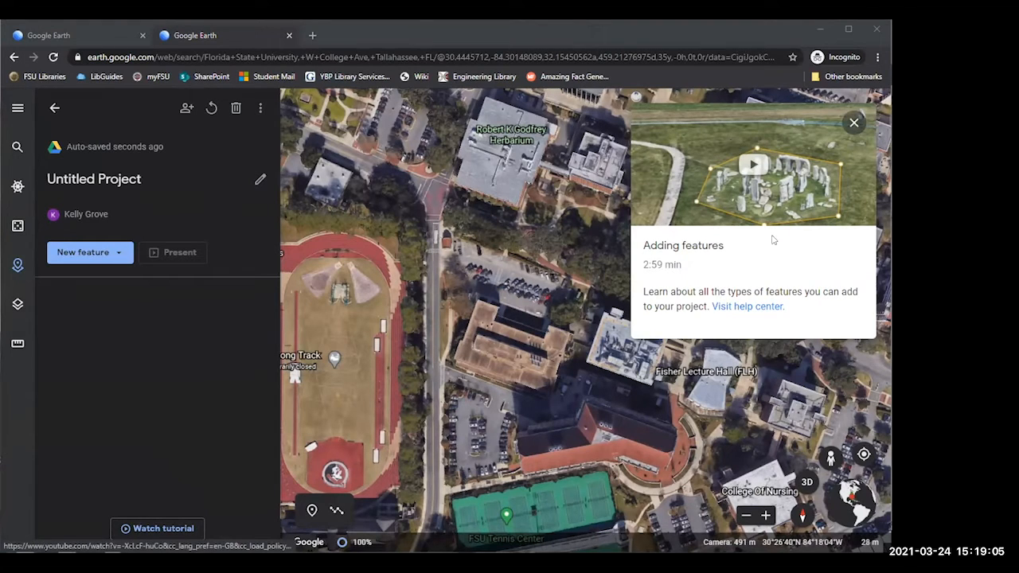
click(850, 125)
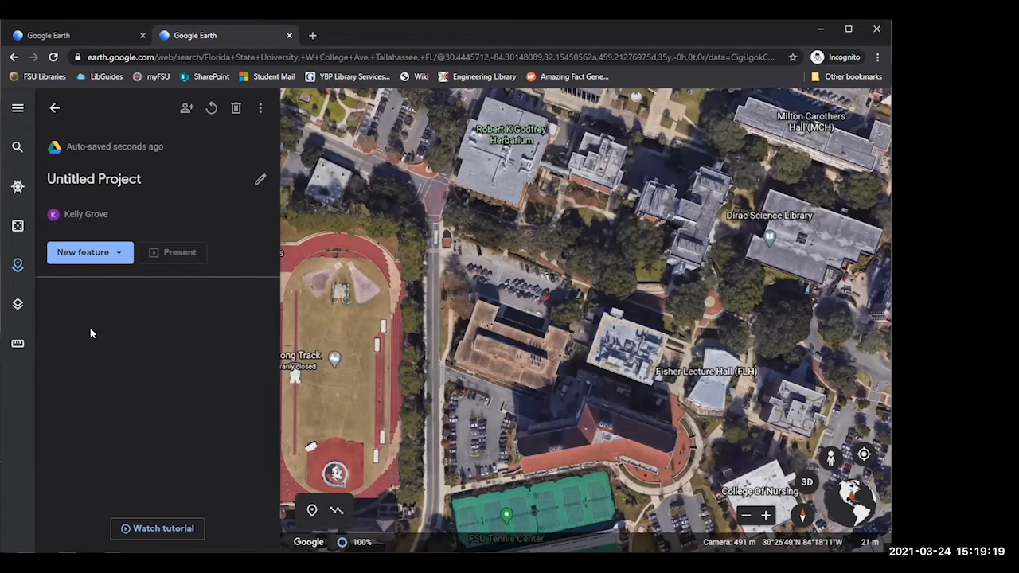
click(260, 179)
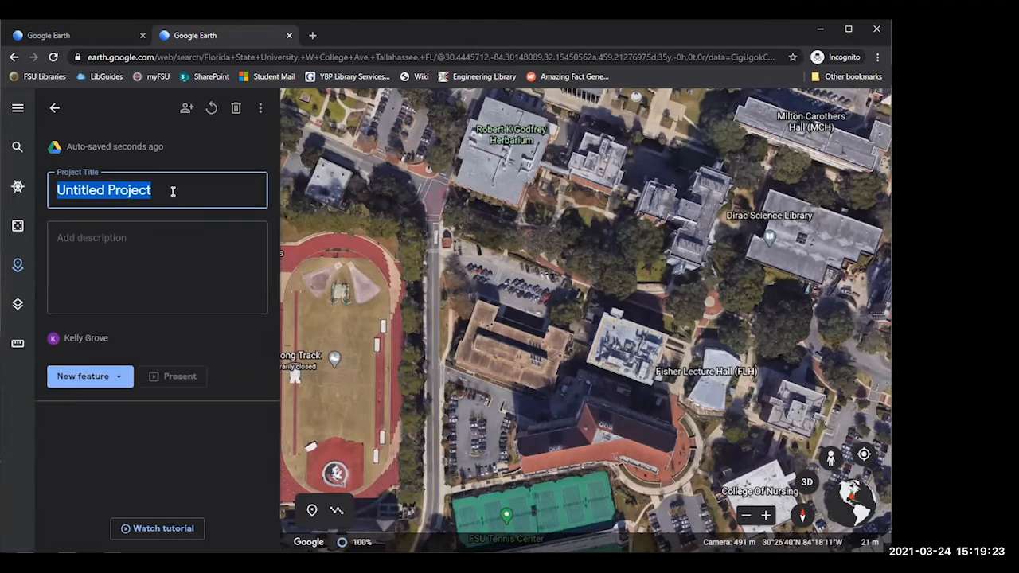
text(Pau)
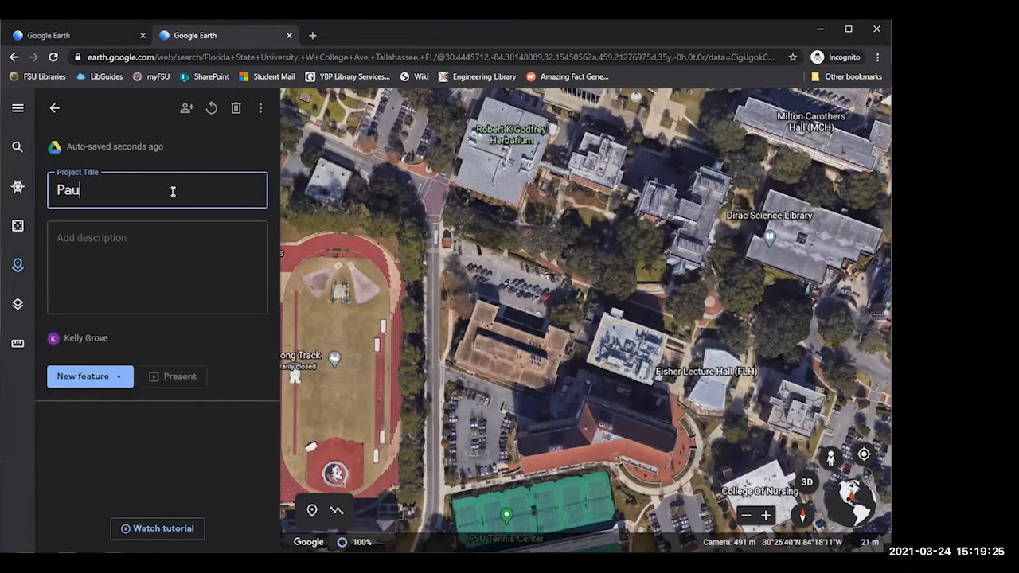
text(l Dirac)
text(M.)
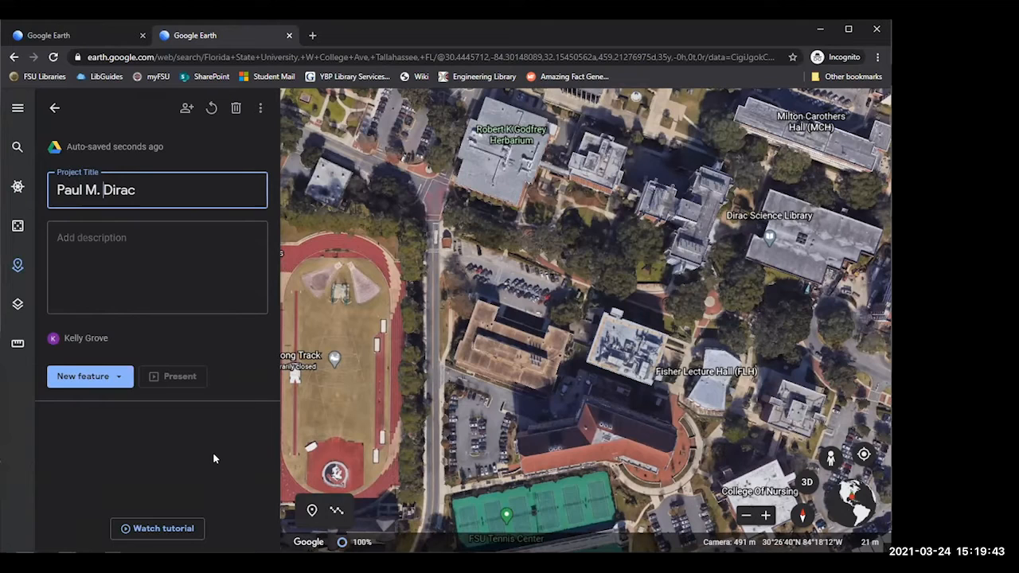
click(97, 244)
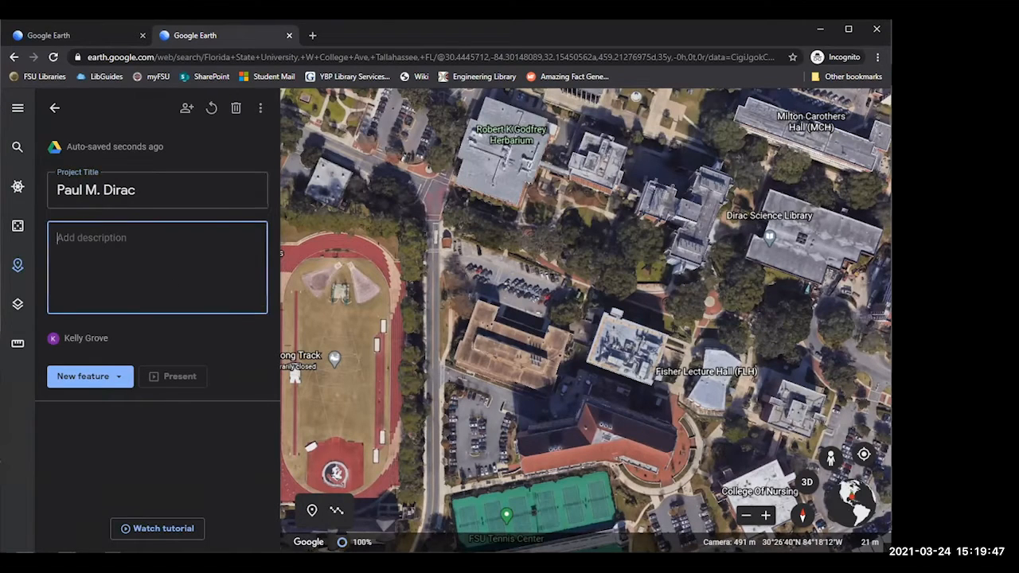
key(alt+Tab)
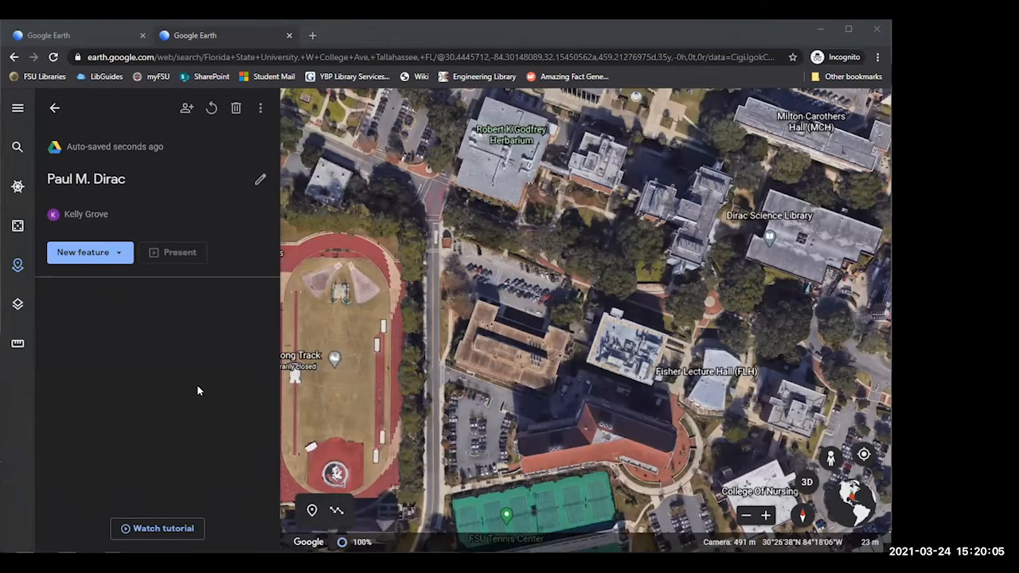
click(70, 246)
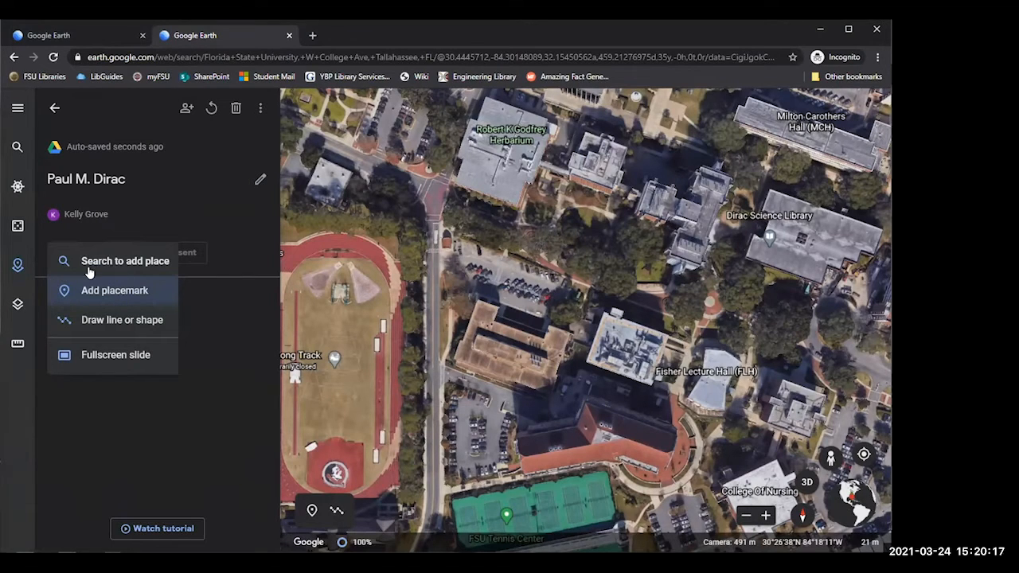
click(86, 266)
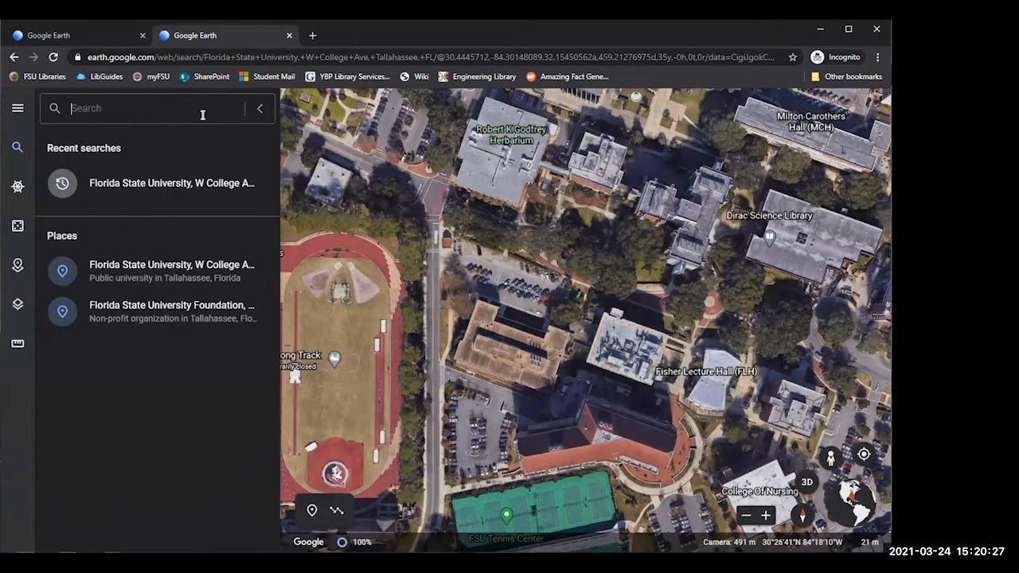
click(16, 271)
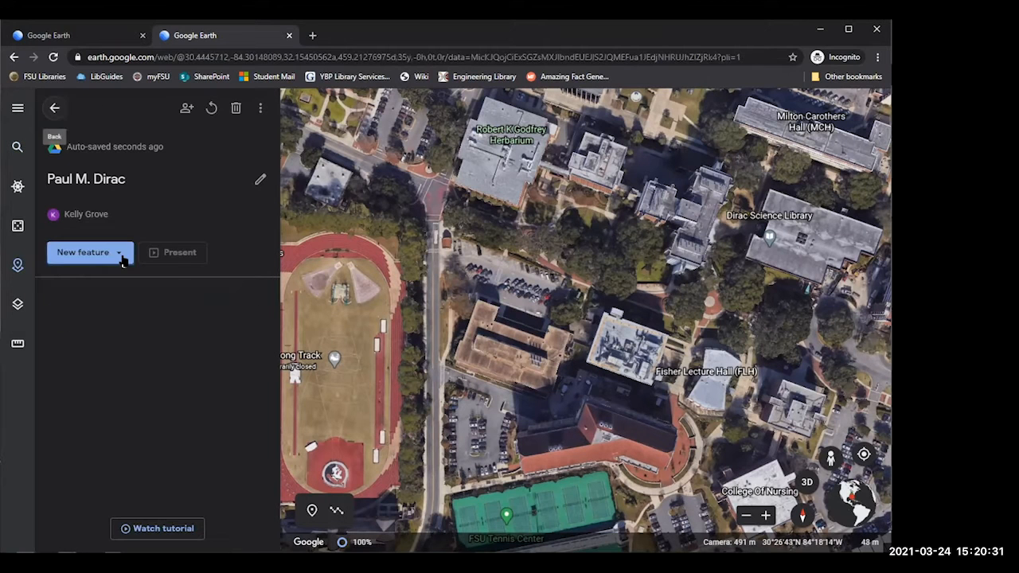
Step: Add a fullscreen slide to the project, dismiss the tutorial card, and title the slide Paul M. Dirac
click(124, 256)
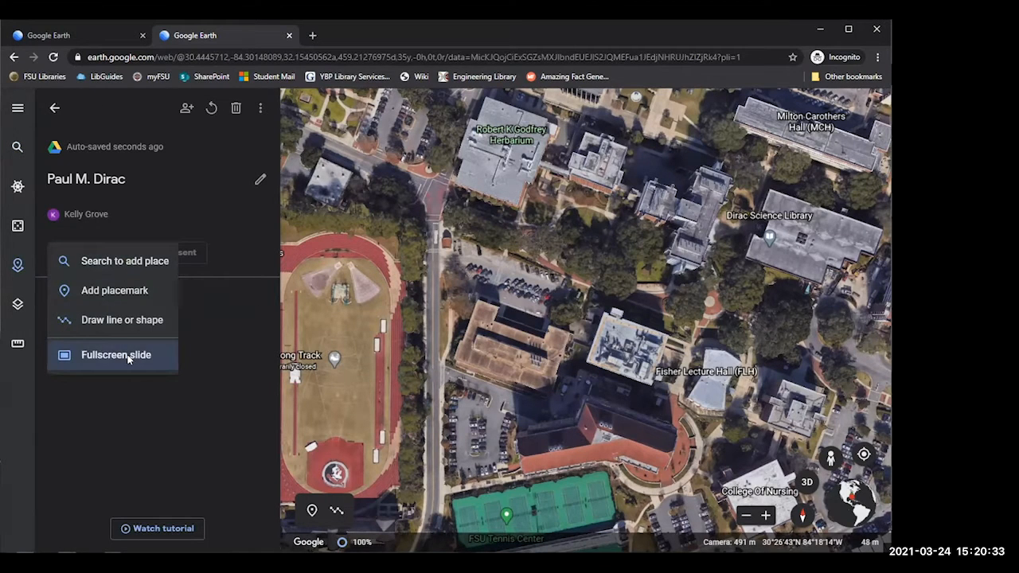
click(128, 355)
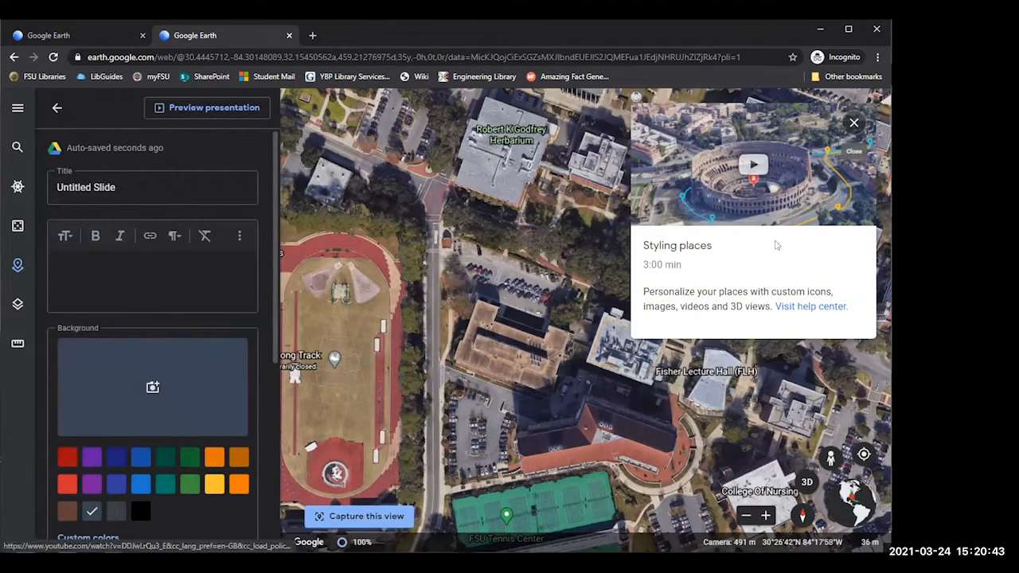
click(853, 125)
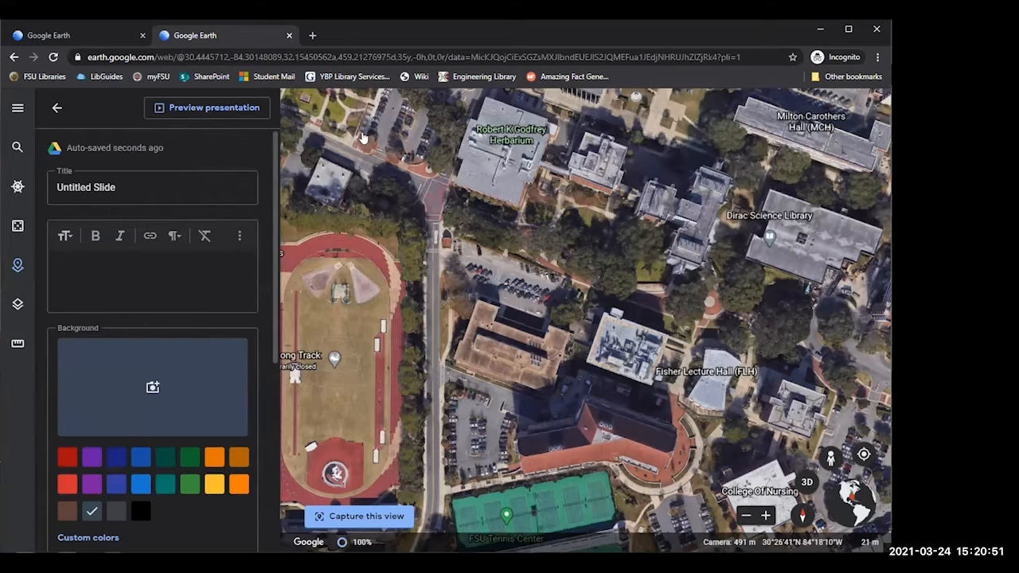
drag(118, 188, 10, 194)
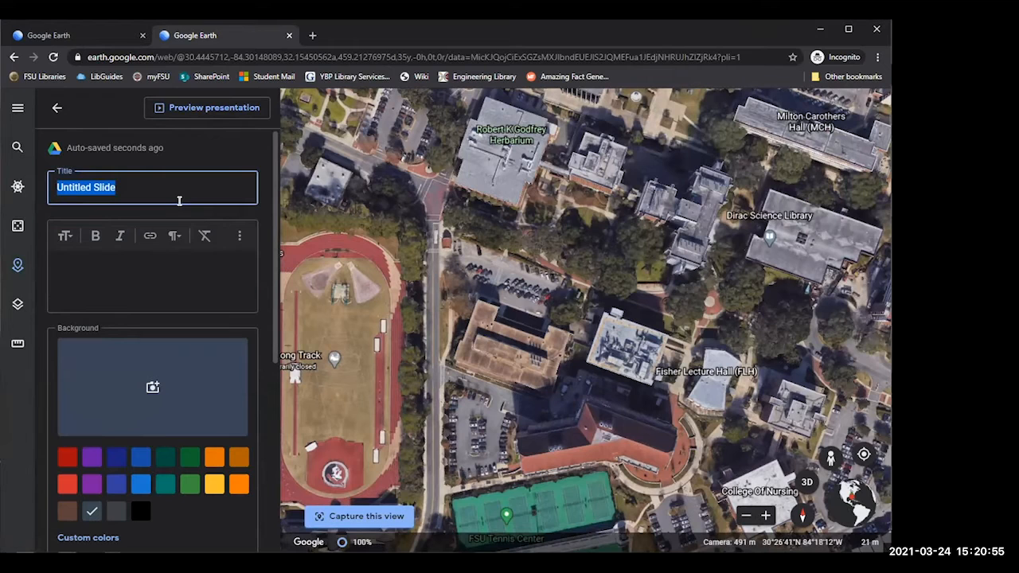
text(Paul M)
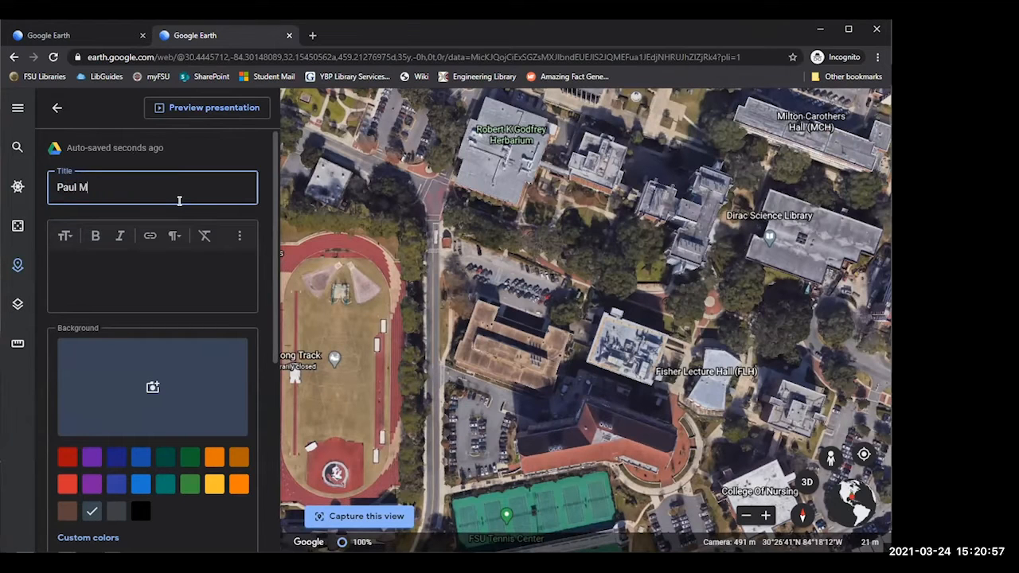
text(. Dirac)
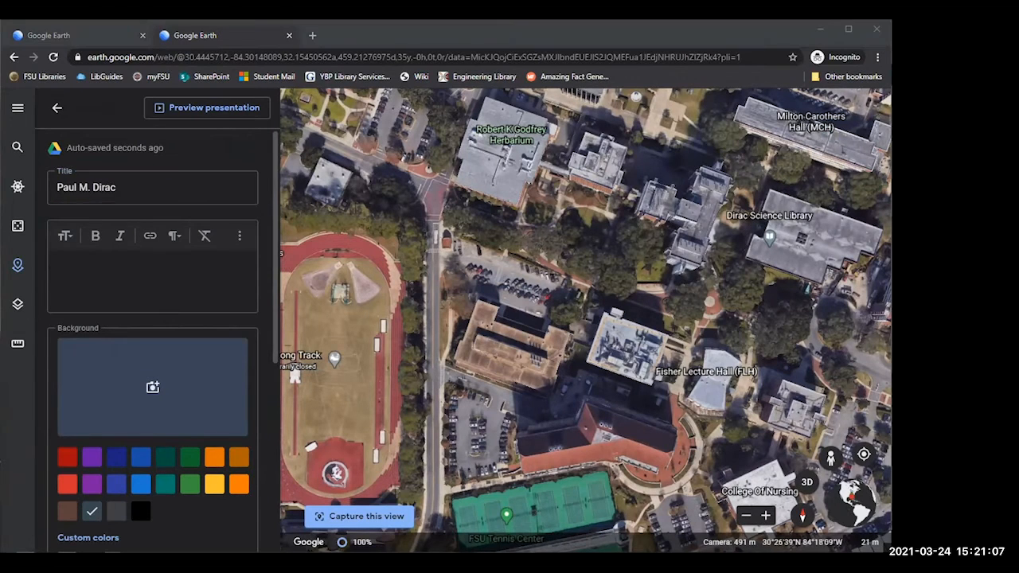
Step: Paste the copied Paul Dirac biography into the slide's description and upload the Paul Dirac Portrait image as its background
click(162, 283)
key(ctrl+v)
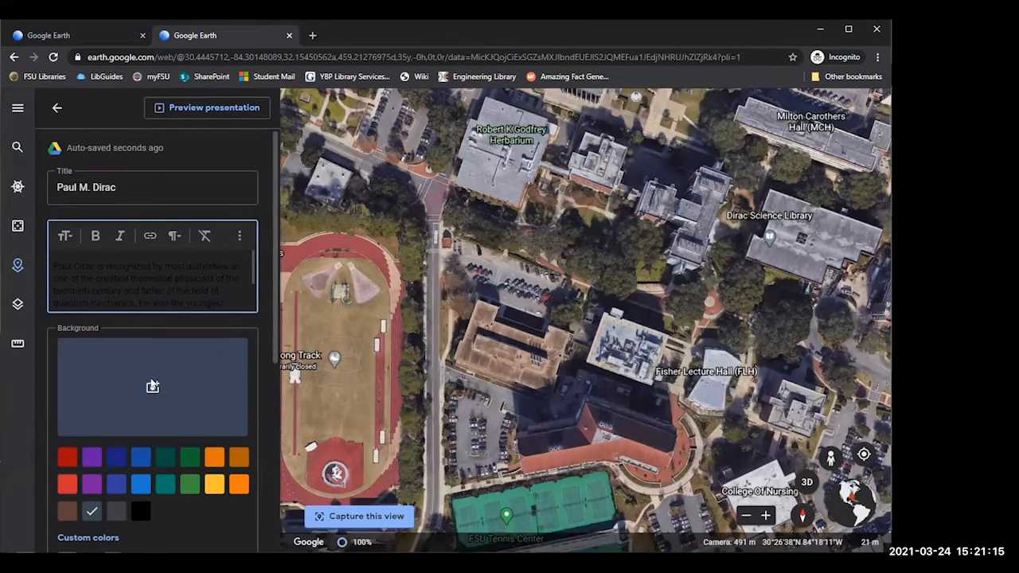
click(152, 387)
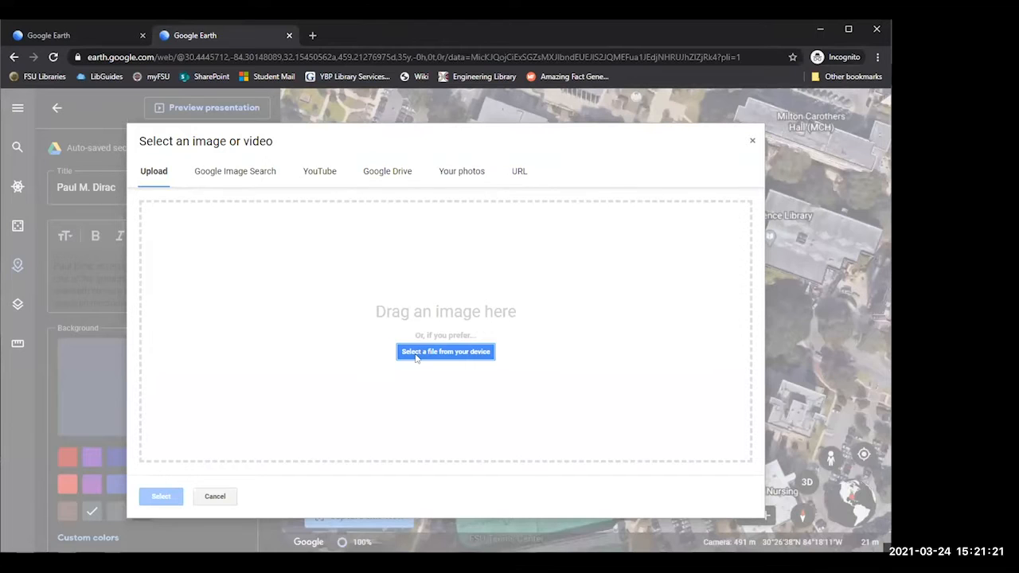
click(456, 356)
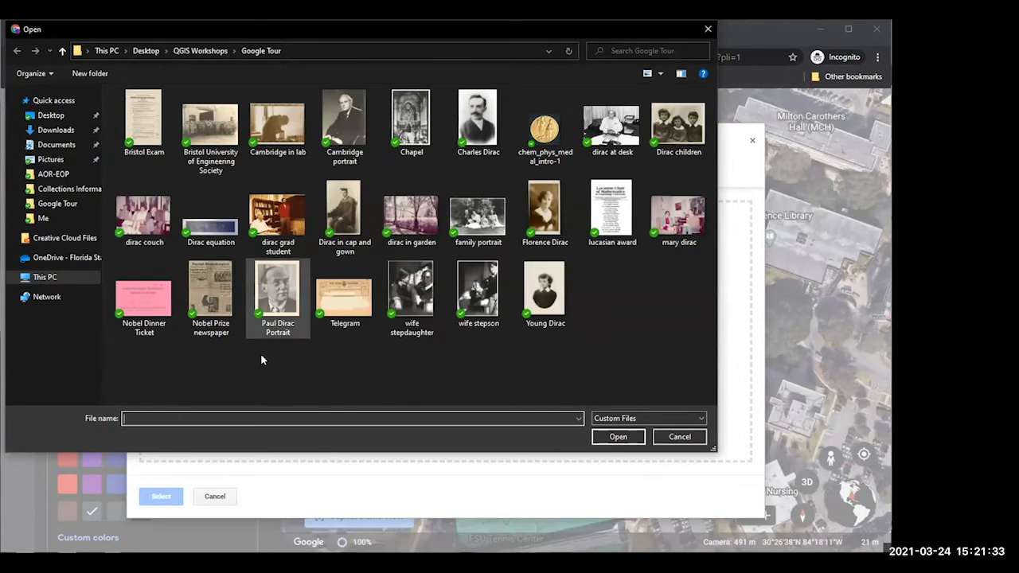
double_click(278, 297)
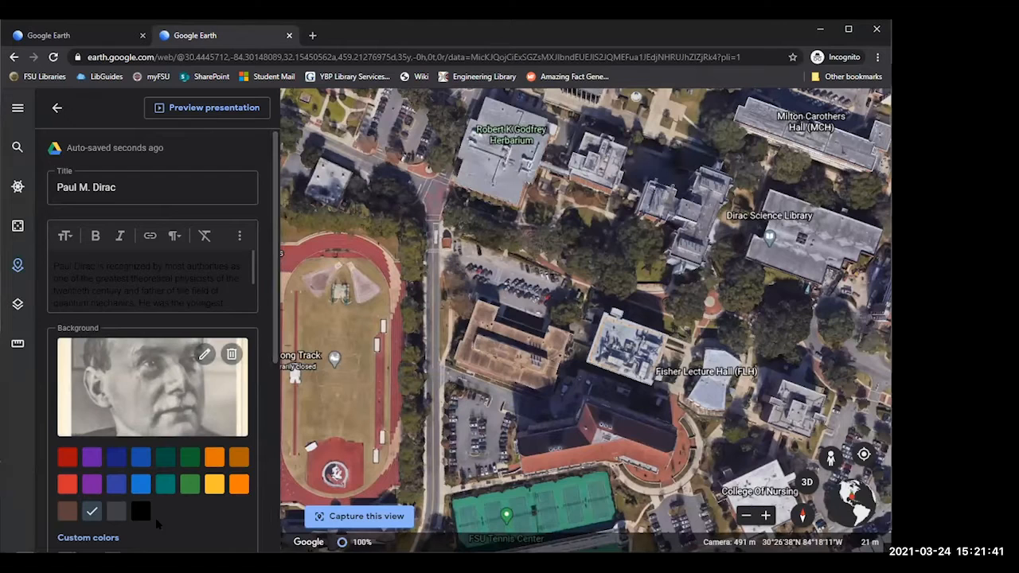
Step: Check the slide's settings and text, preview it as a presentation, and return to the project
scroll(142, 443, down, 1)
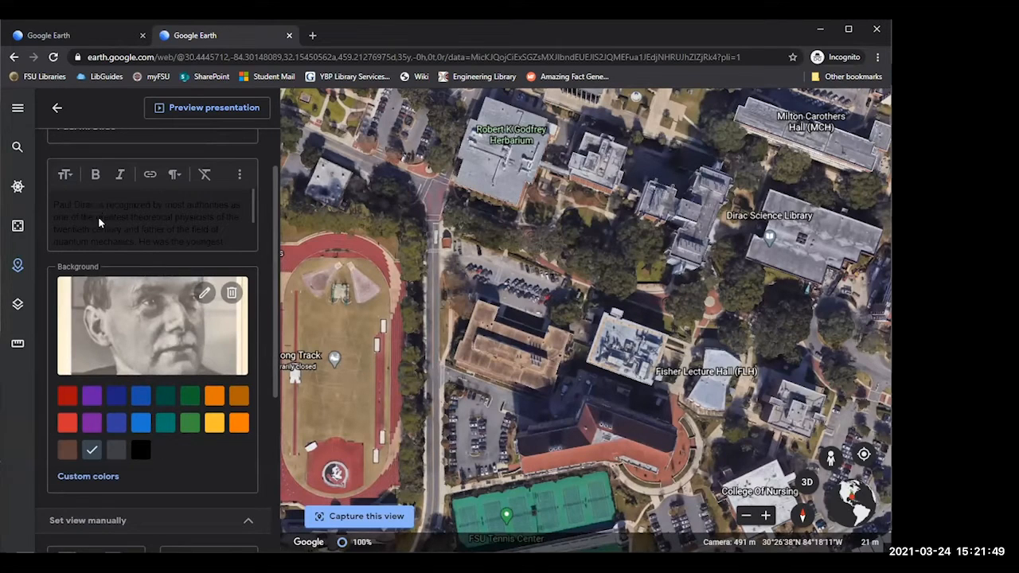
scroll(116, 258, up, 2)
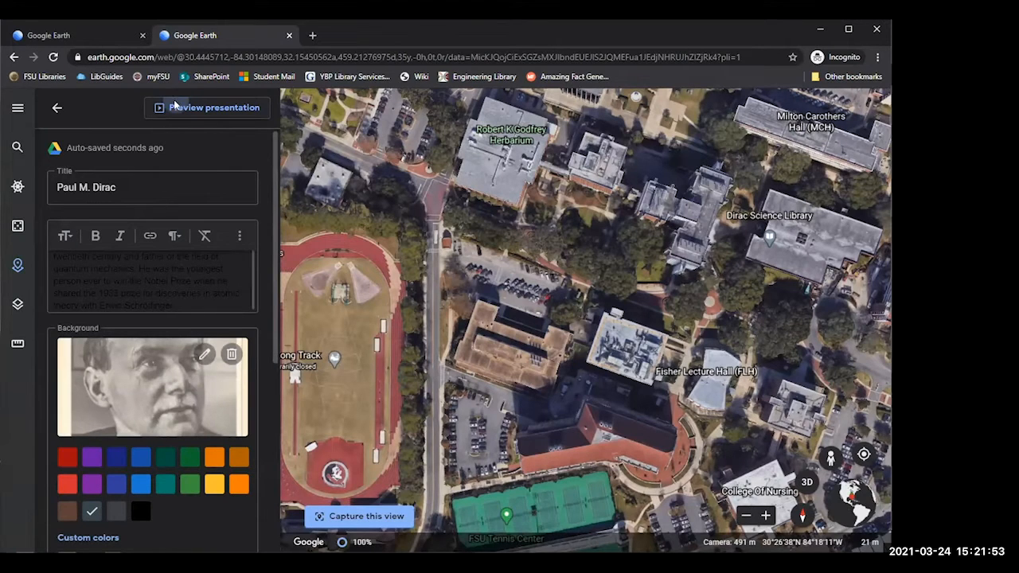
click(207, 107)
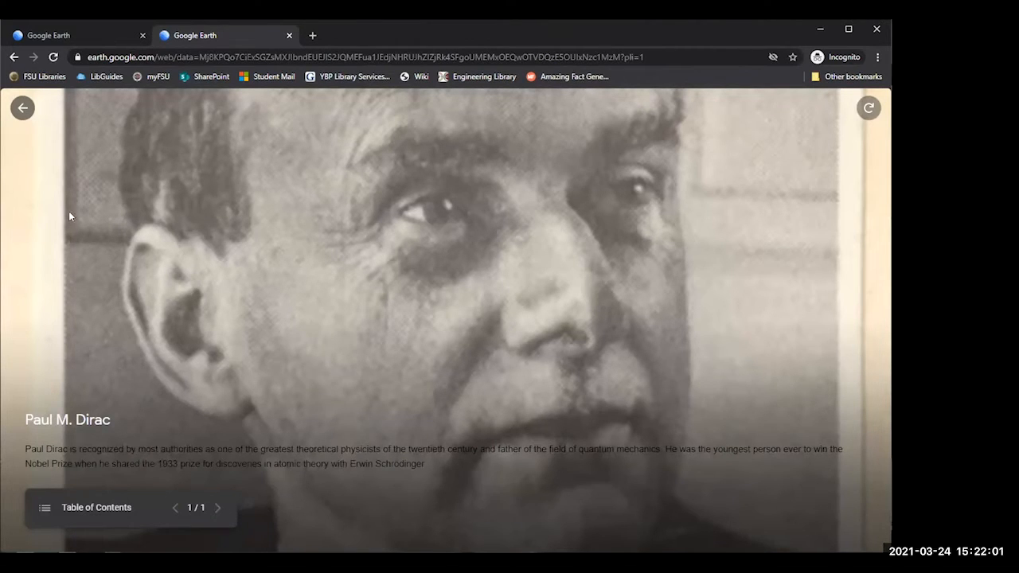
click(23, 109)
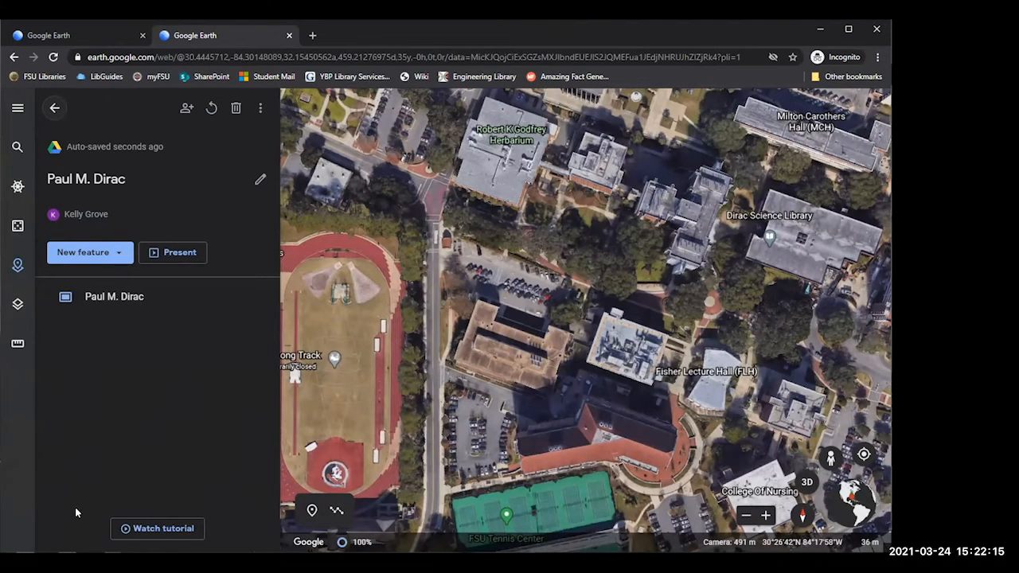
Step: Start adding a place to the project through search and look up Bristol England
double_click(101, 261)
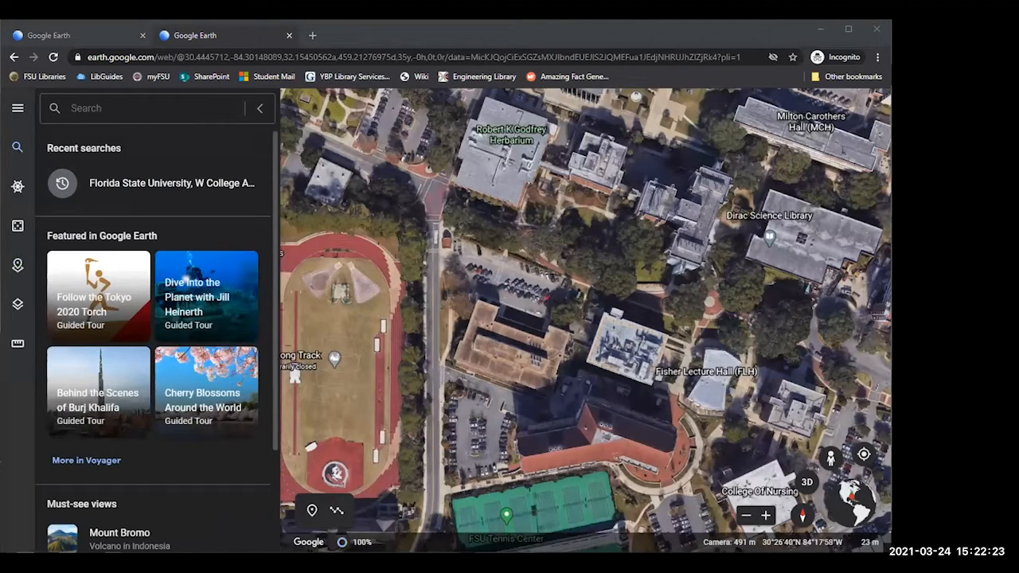
click(117, 101)
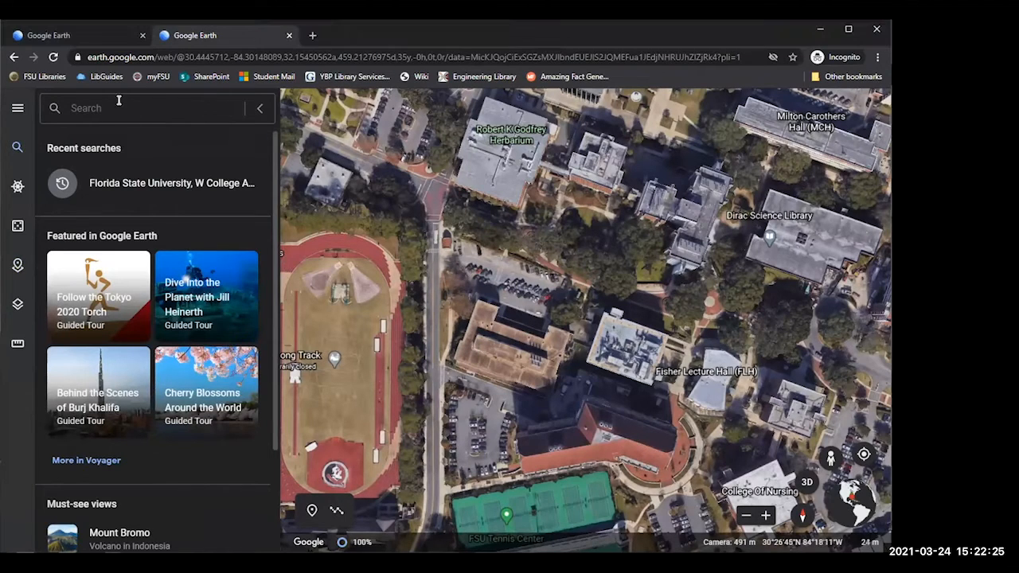
text(Bristol England)
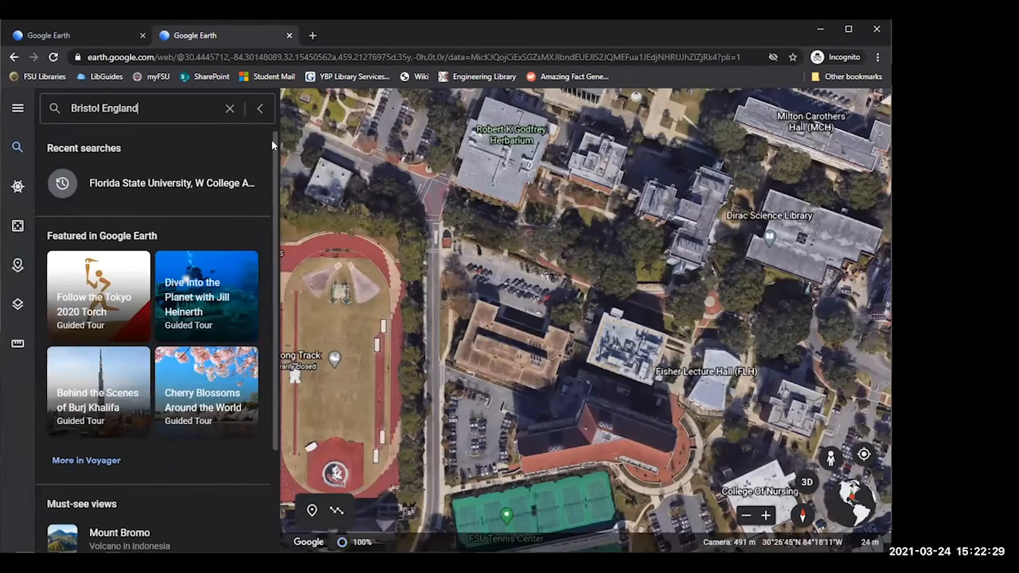
key(Return)
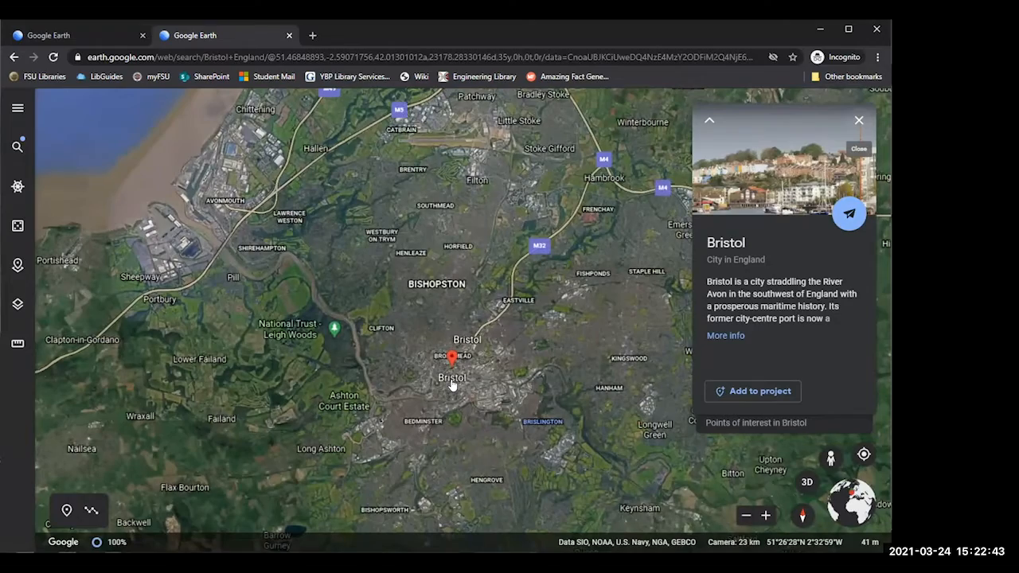
Step: Examine central Bristol up close around its marker, including the streets near Castle Park and Queen Square
scroll(456, 386, up, 3)
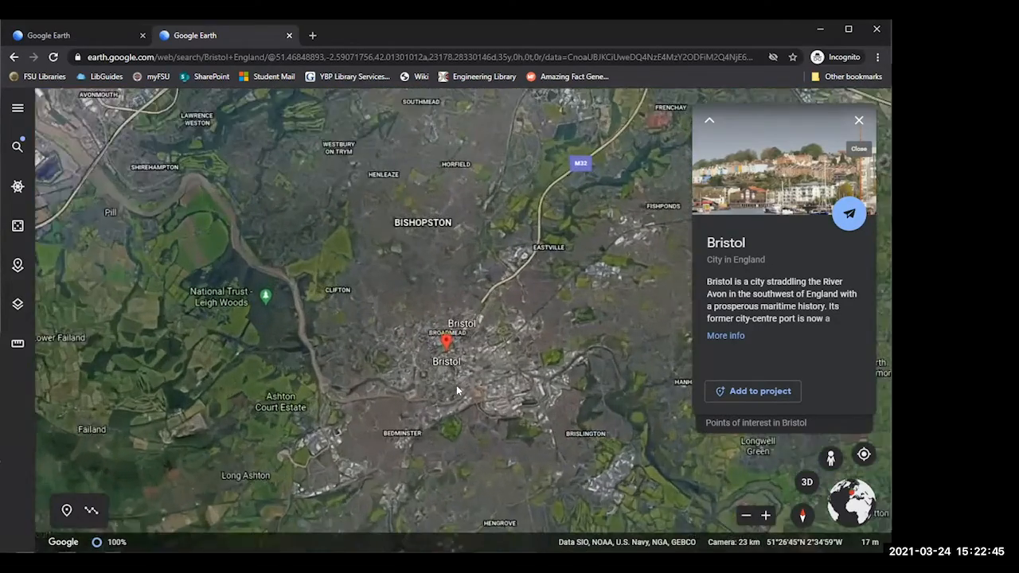
scroll(456, 385, up, 5)
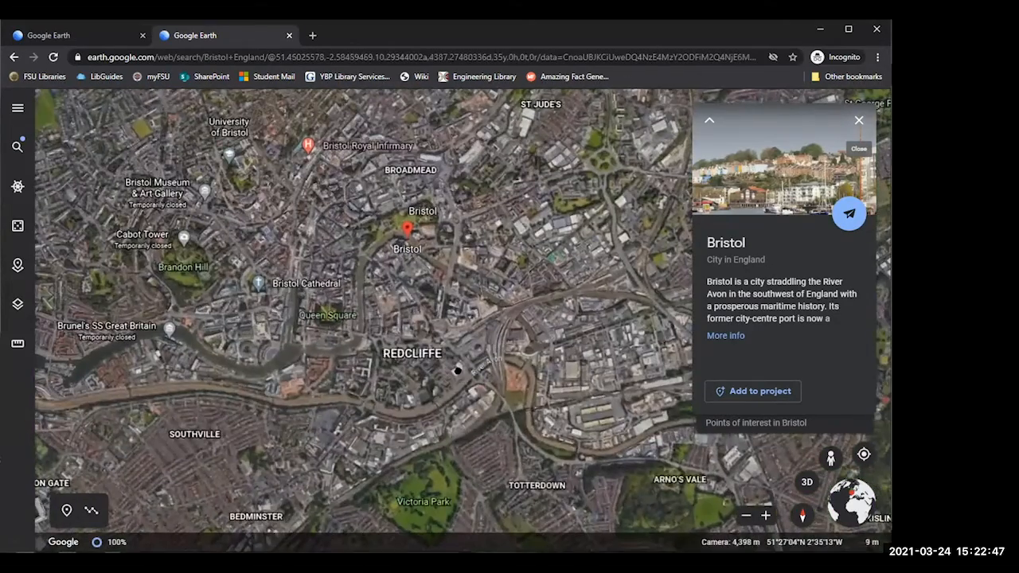
scroll(457, 370, up, 3)
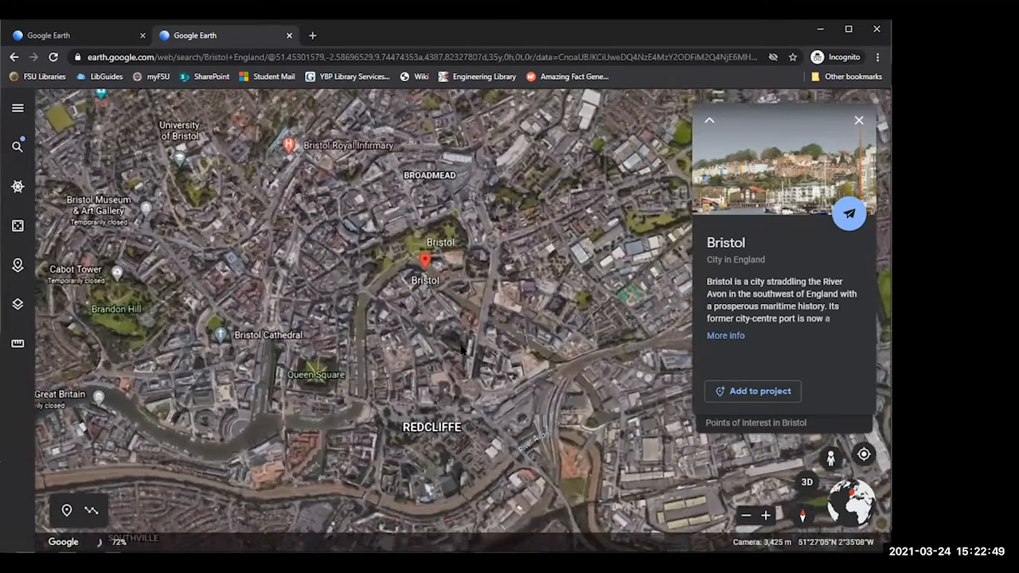
scroll(461, 347, up, 1)
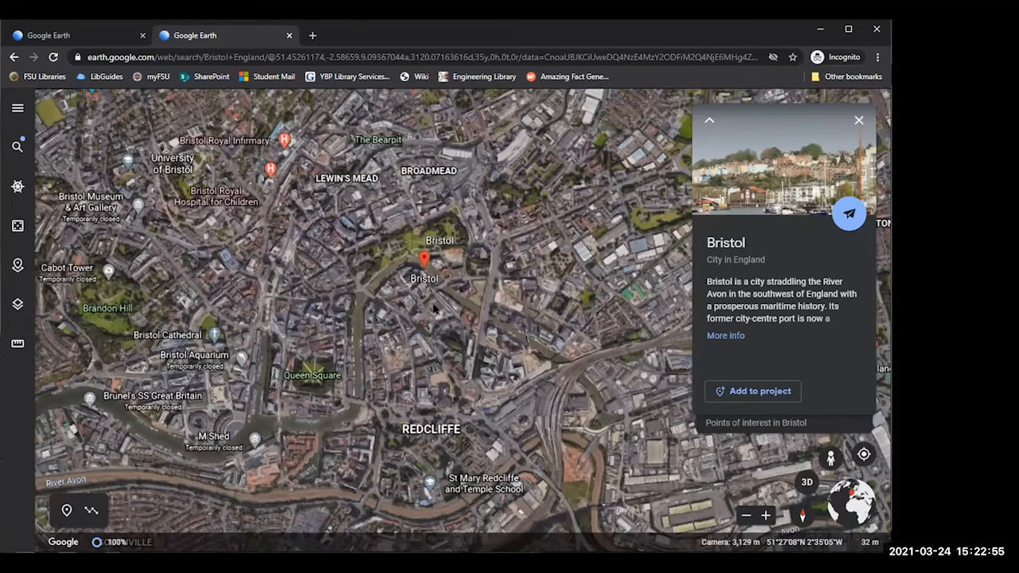
scroll(430, 315, up, 2)
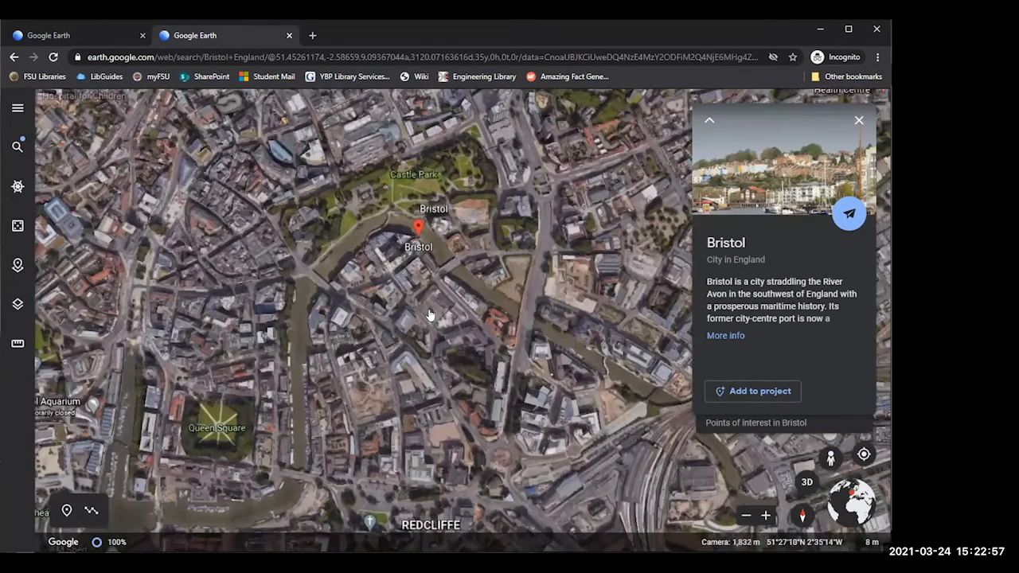
scroll(444, 279, up, 3)
scroll(444, 279, down, 3)
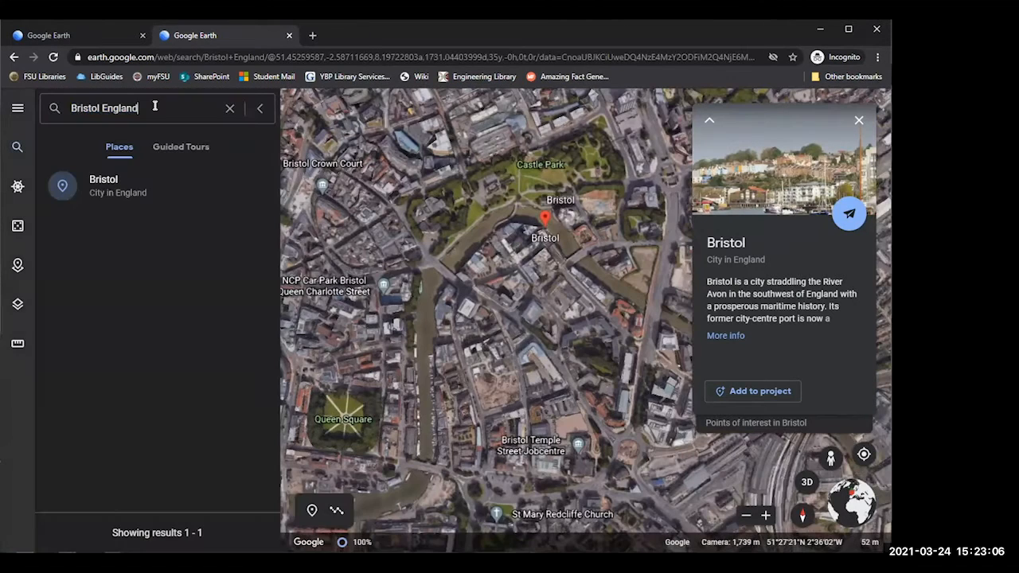
Step: Search for Paul Dirac, fly to the Paul Dirac Blue Plaque in Bristol, and reset the view to face north
drag(156, 105, 57, 106)
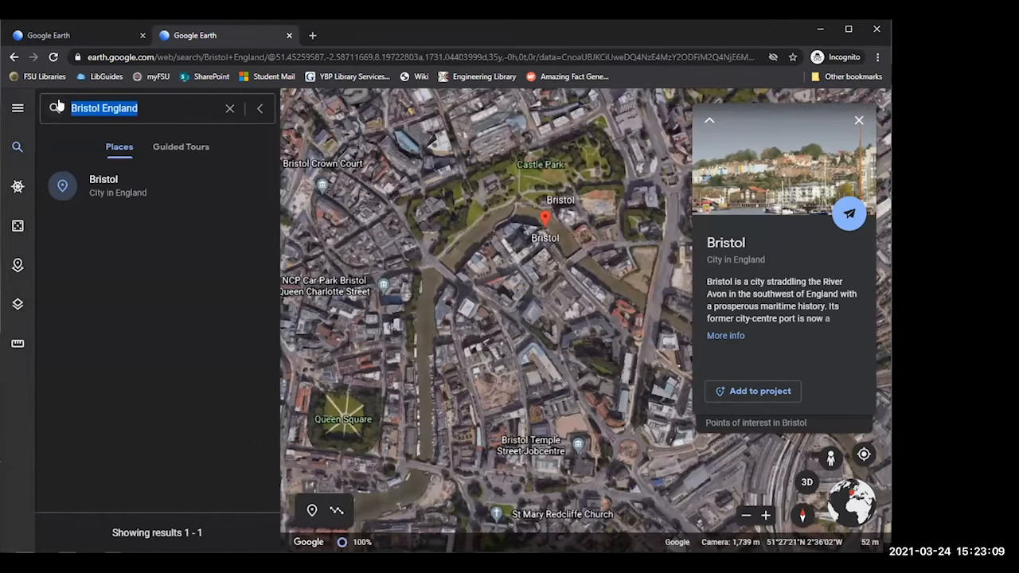
text(Paul)
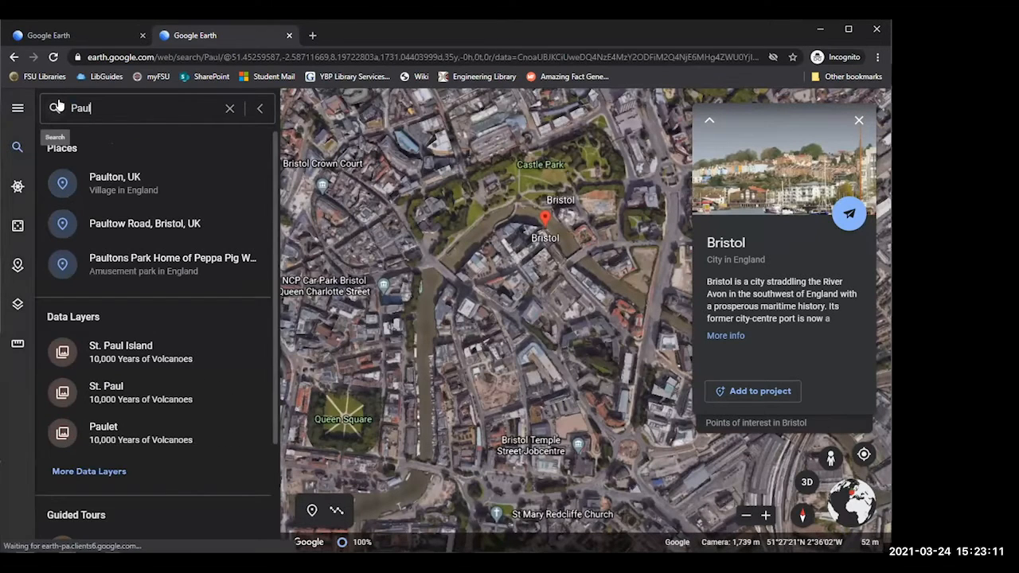
text( Dirac)
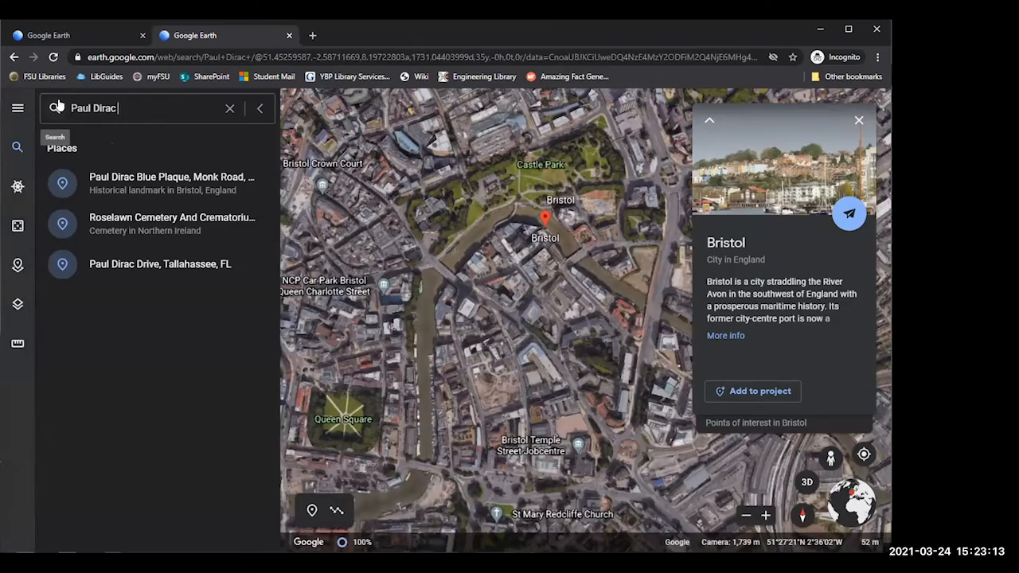
click(154, 181)
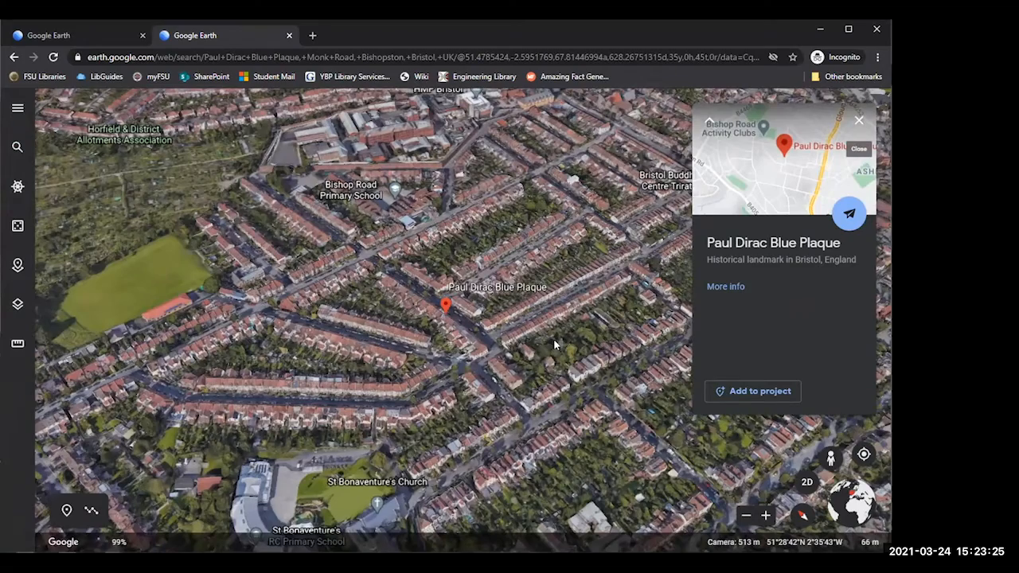
drag(517, 390, 479, 442)
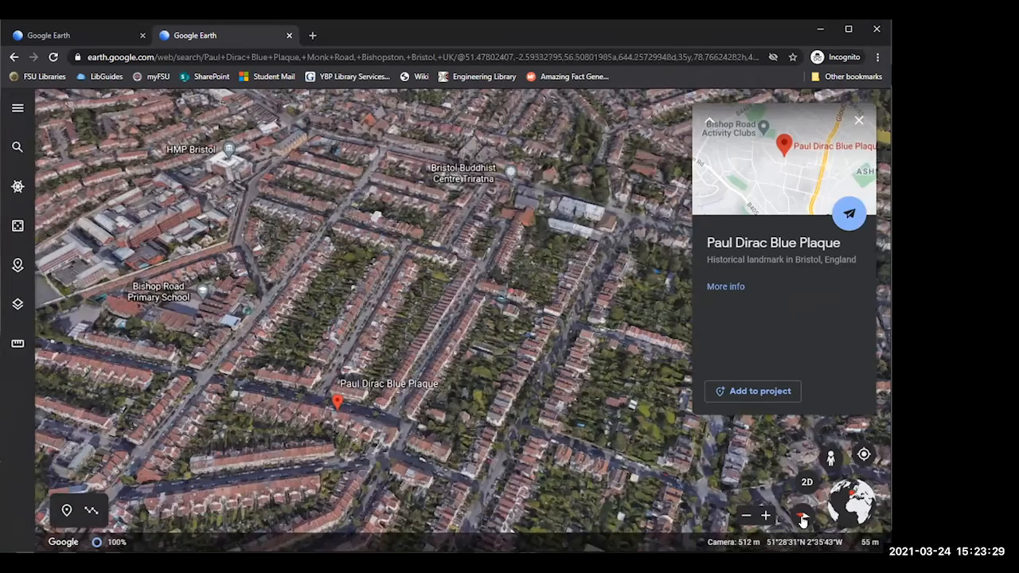
click(803, 519)
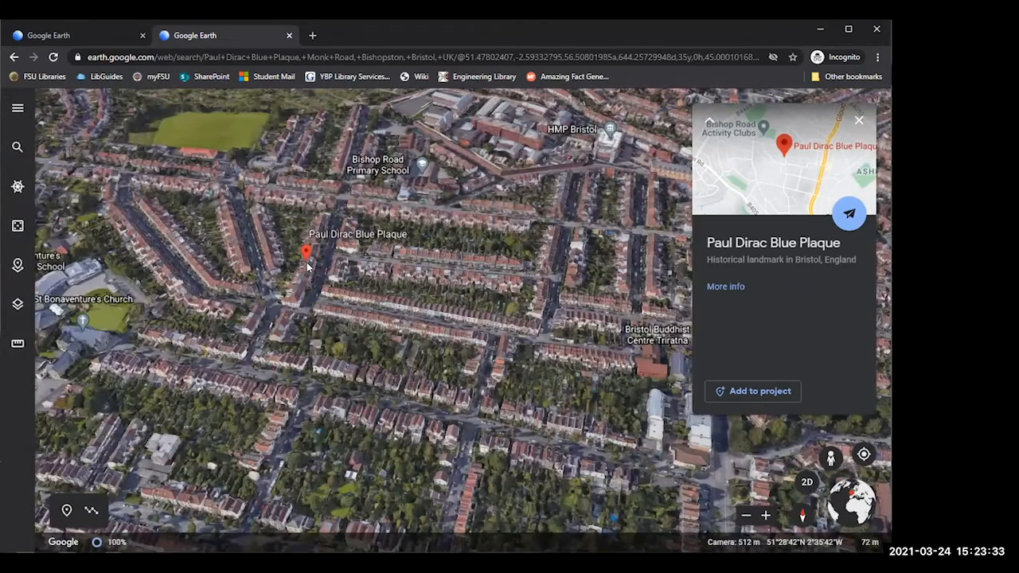
drag(311, 301, 392, 381)
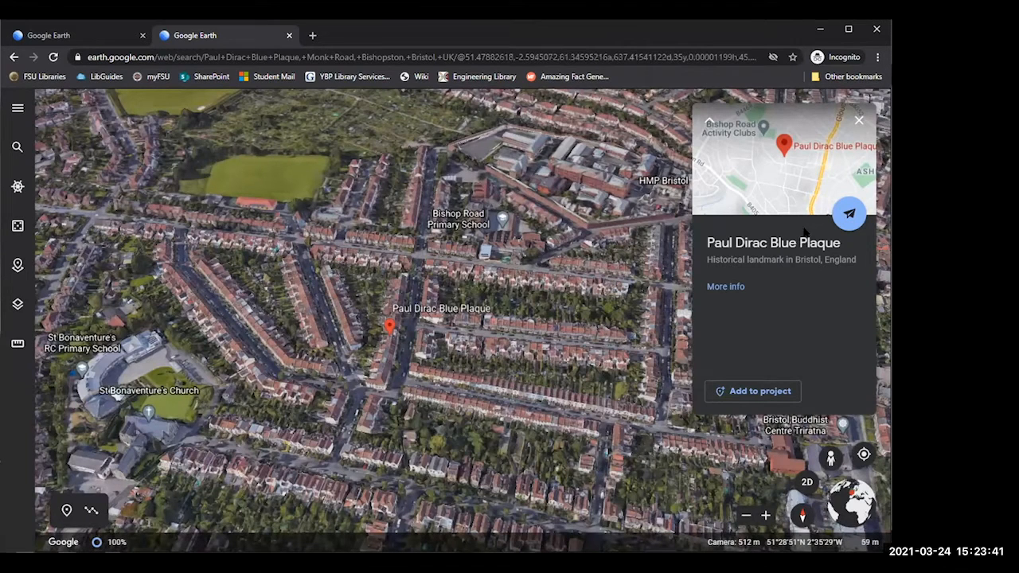
Step: Save the Blue Plaque location to the Paul M. Dirac project with the title "Paul Dirac's child home"
click(734, 394)
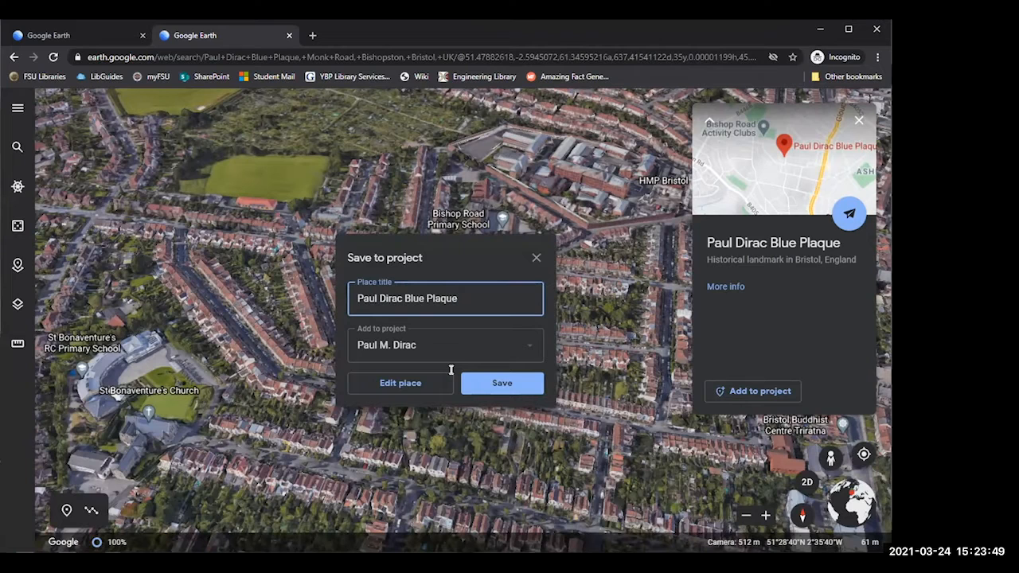
click(514, 348)
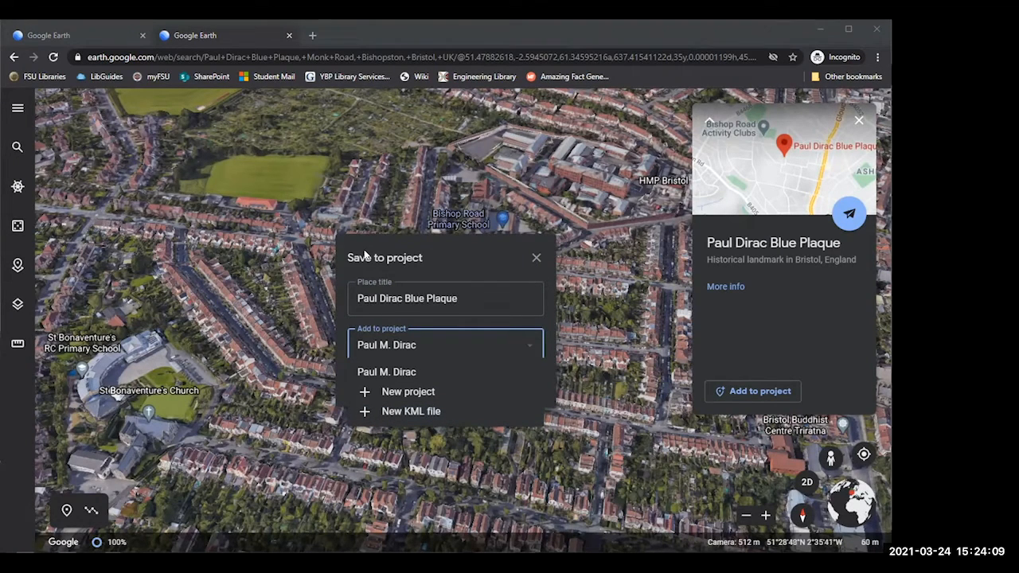
click(405, 300)
key(shift+End)
key(BackSpace)
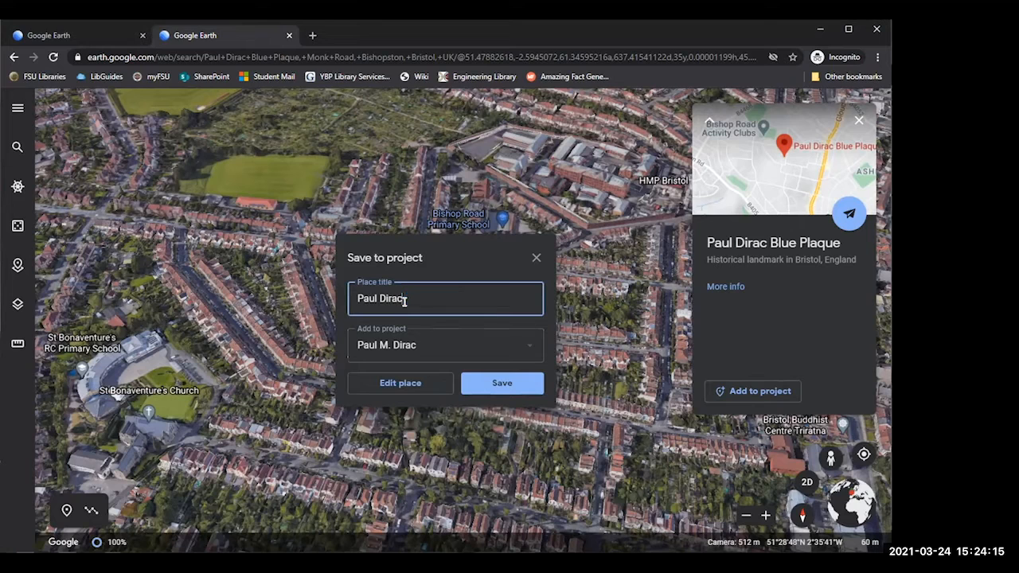
text(child)
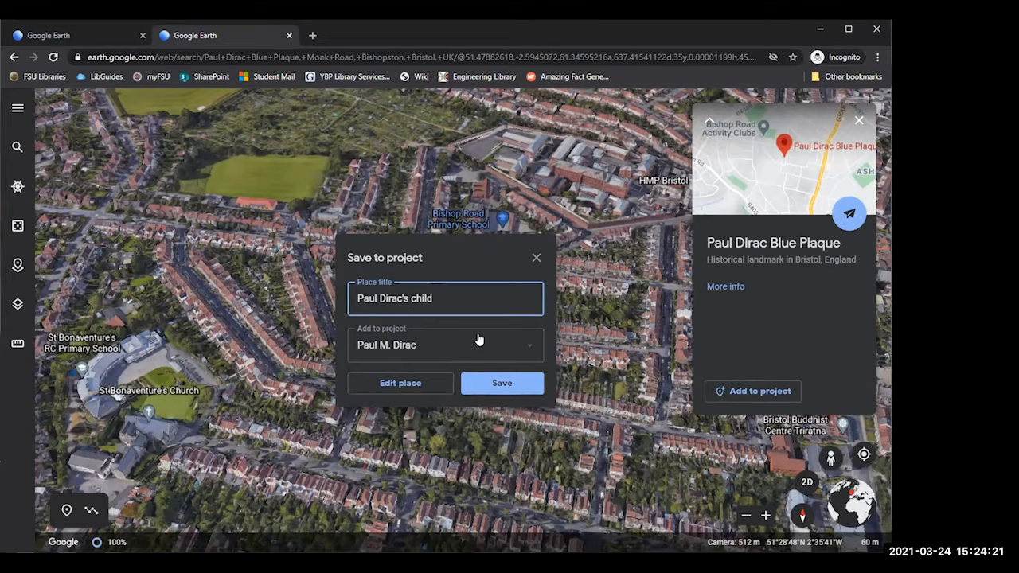
click(433, 300)
text(home)
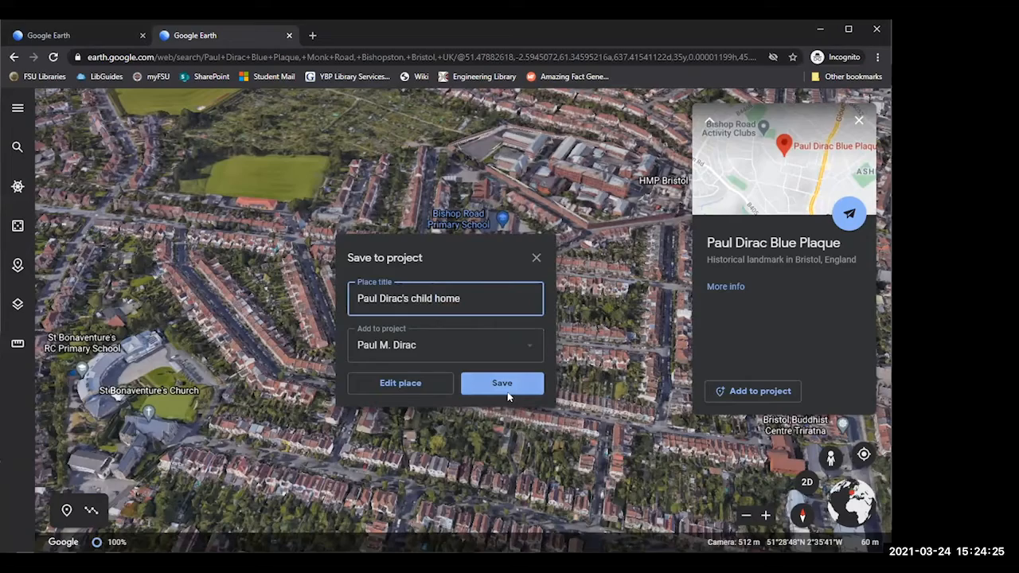
key(Return)
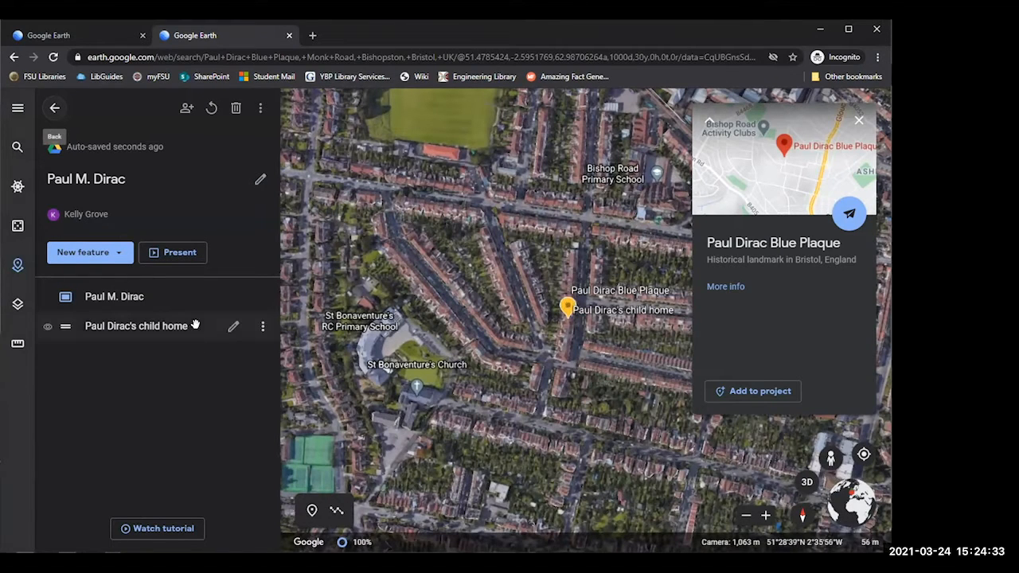
Step: Edit the child home place, replace the Google-provided information with custom content, and upload the Charles Dirac image
click(234, 329)
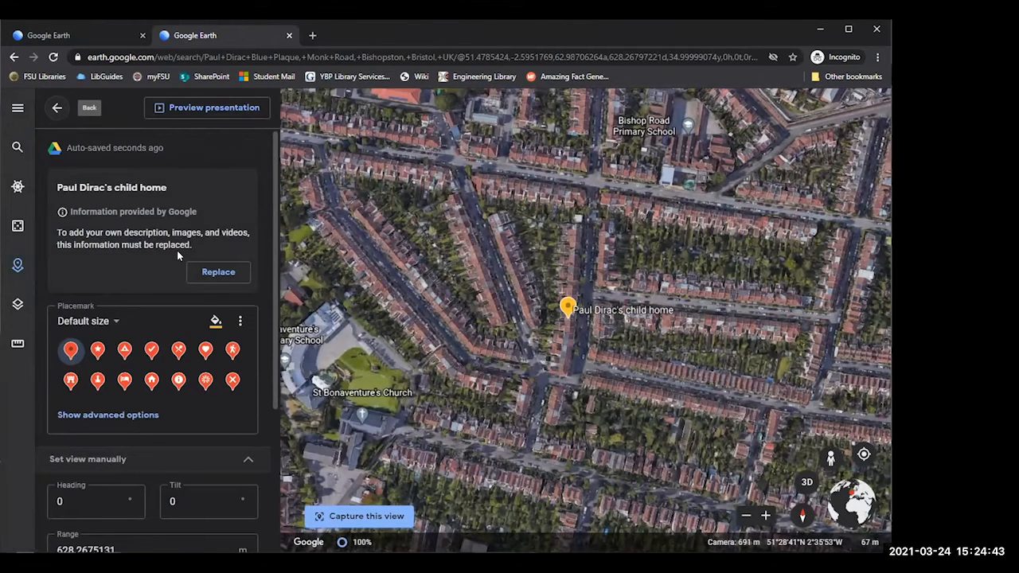
click(217, 272)
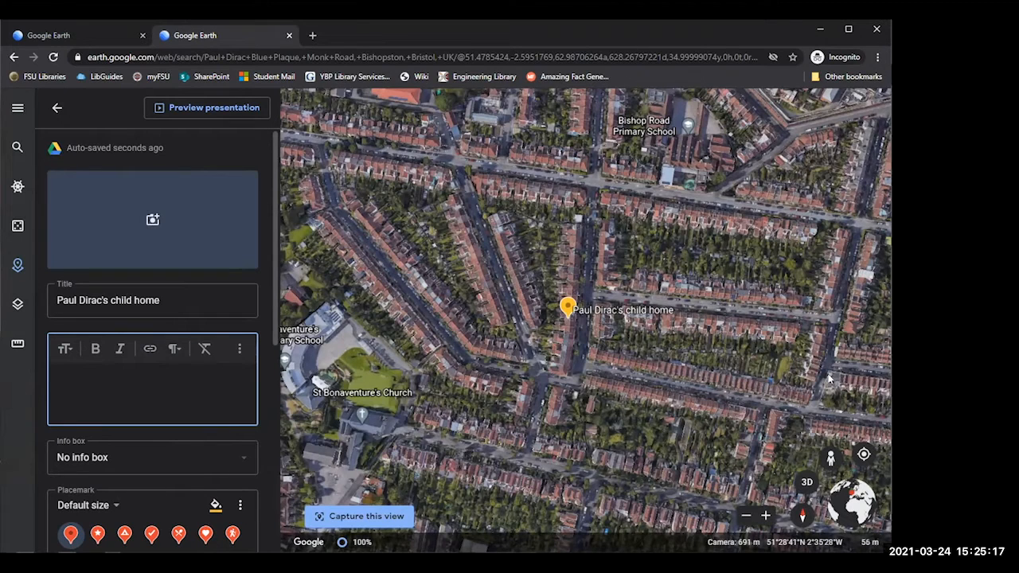
click(151, 221)
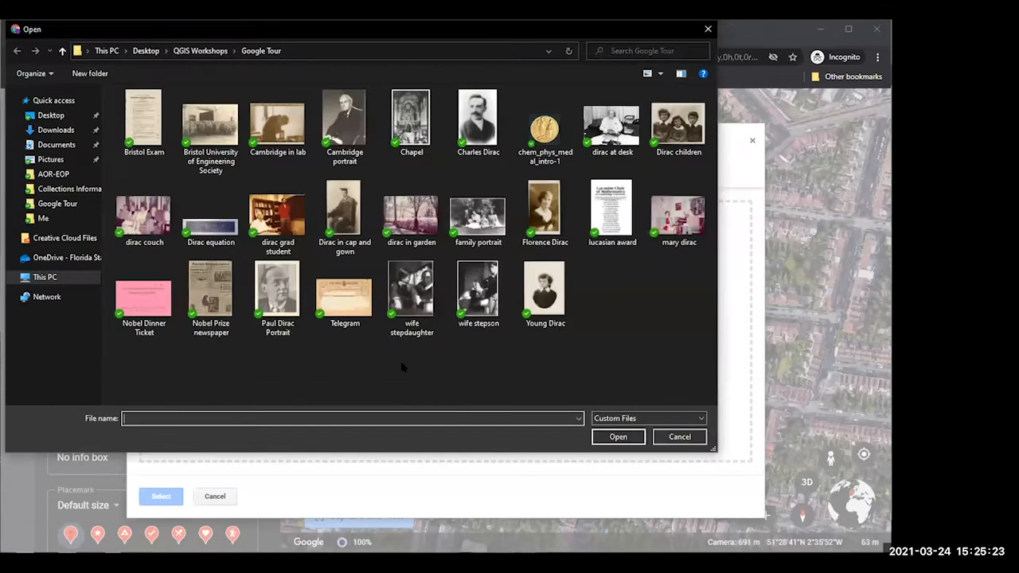
click(477, 125)
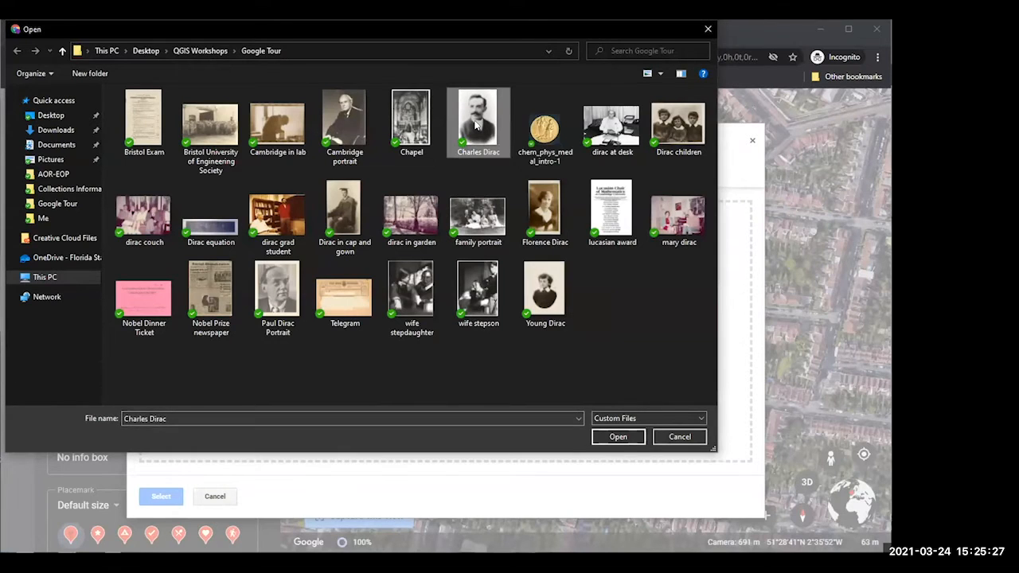
key(Return)
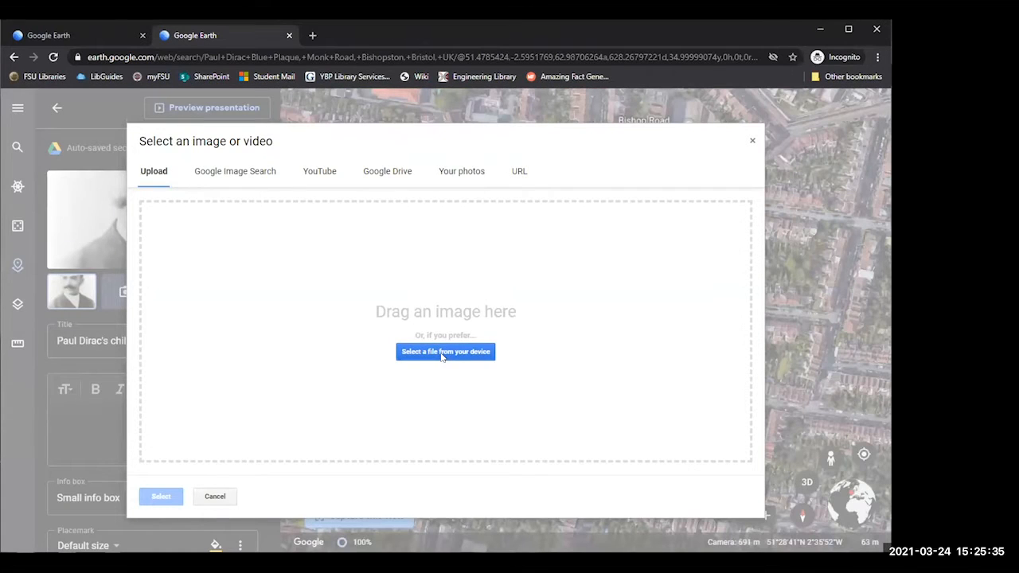
Step: Upload the Florence Dirac, Dirac children and Young Dirac images to the same place
click(442, 352)
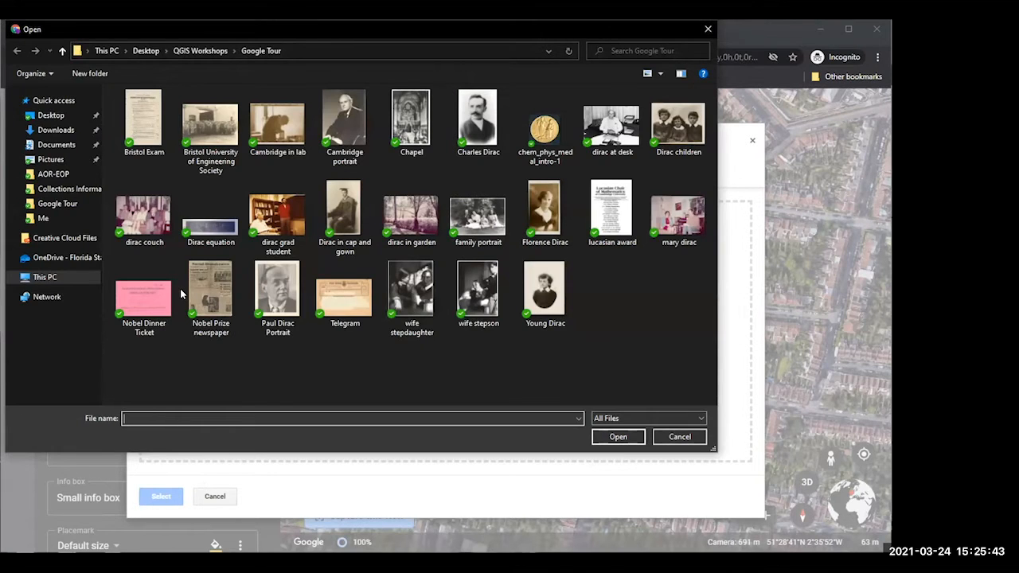
key(Escape)
click(417, 350)
double_click(669, 133)
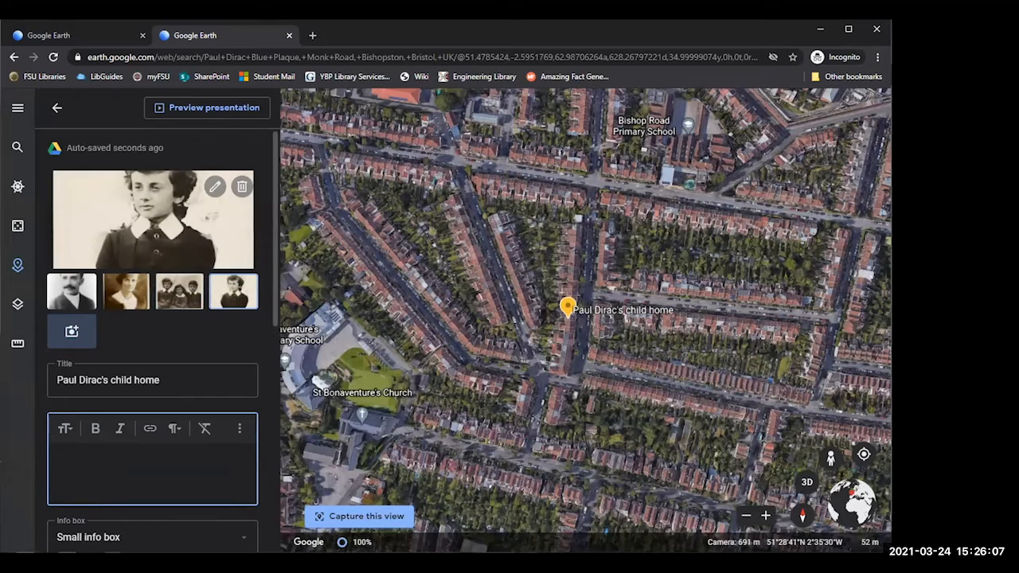
Step: Paste the copied text about Dirac's birth and family into the place's description and set it to use a large info box
key(alt+Tab)
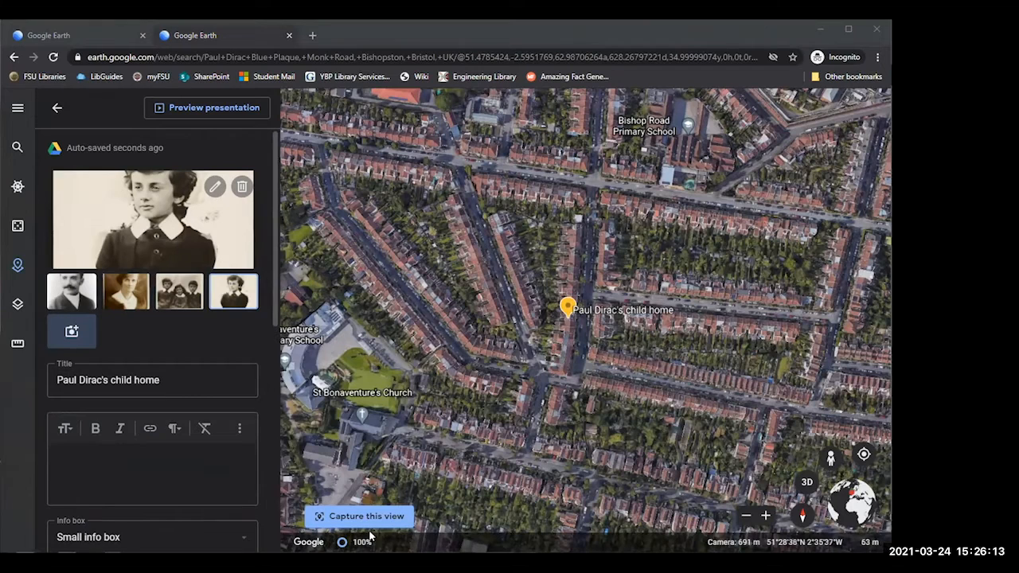
click(118, 454)
key(ctrl+v)
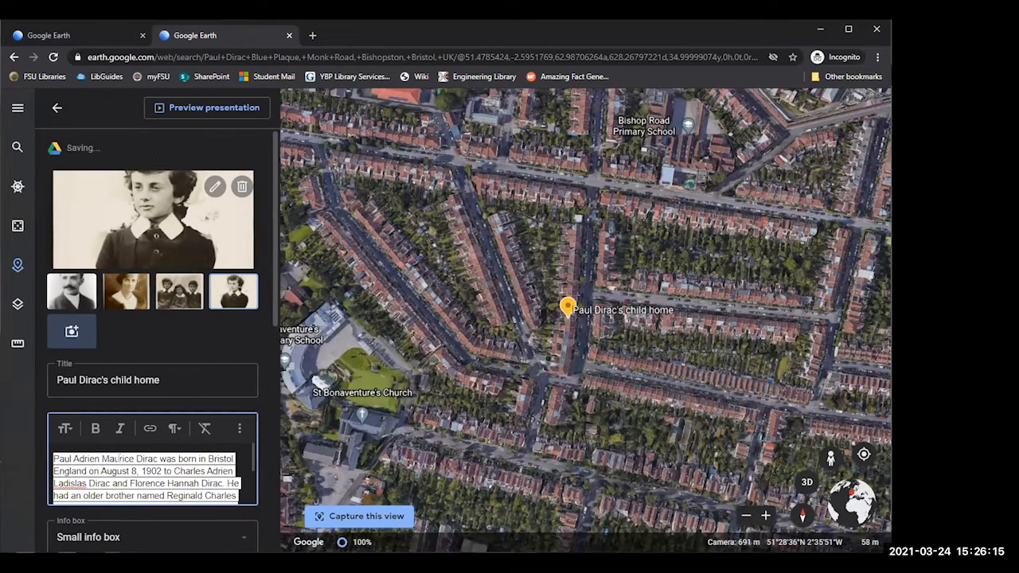
scroll(202, 448, down, 1)
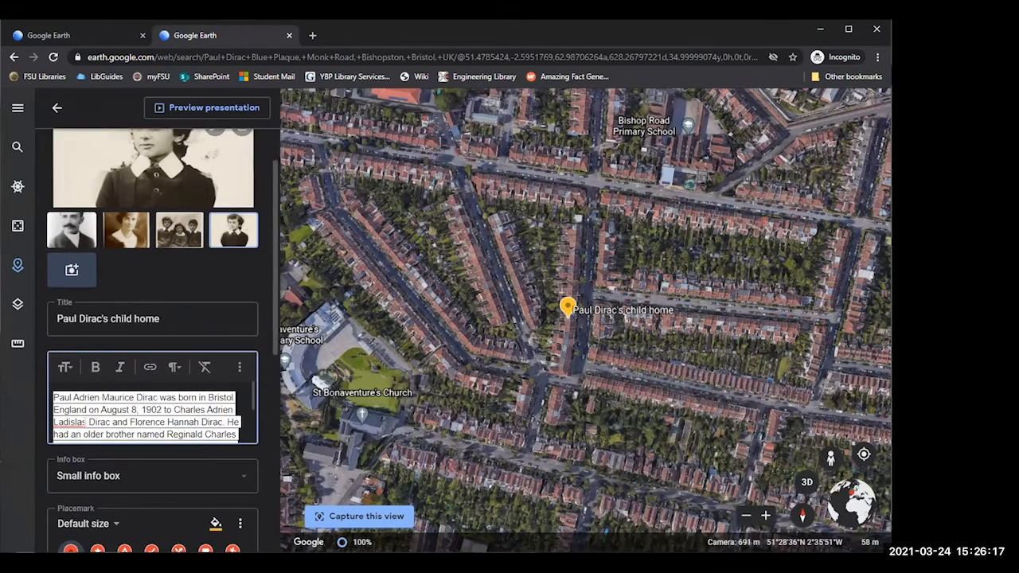
scroll(138, 454, down, 1)
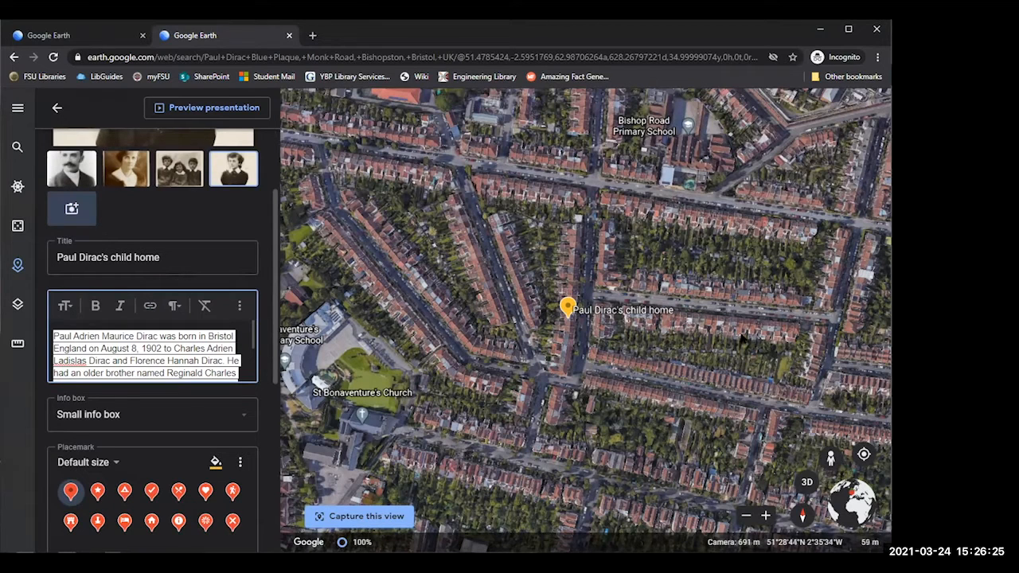
click(201, 429)
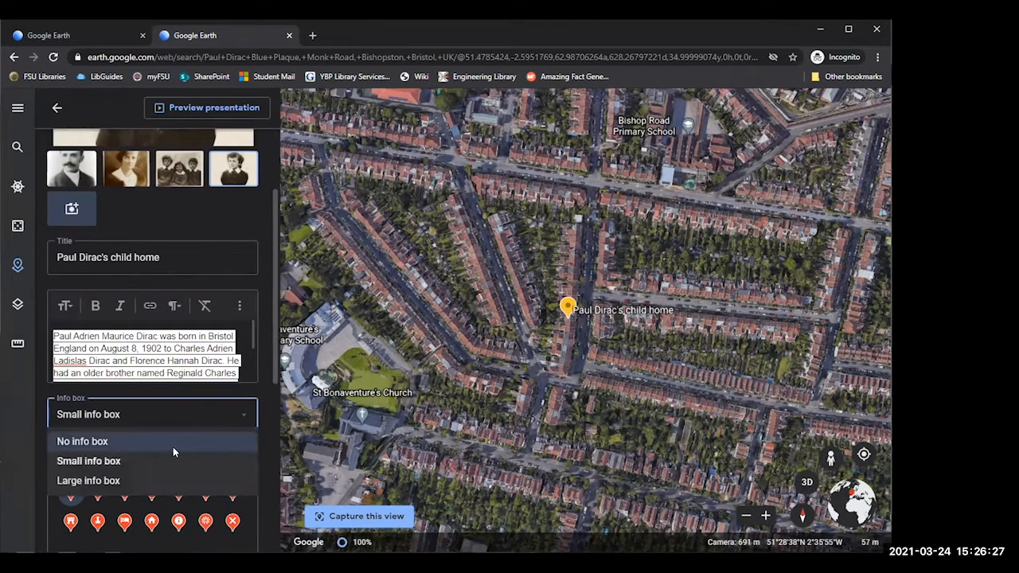
click(140, 481)
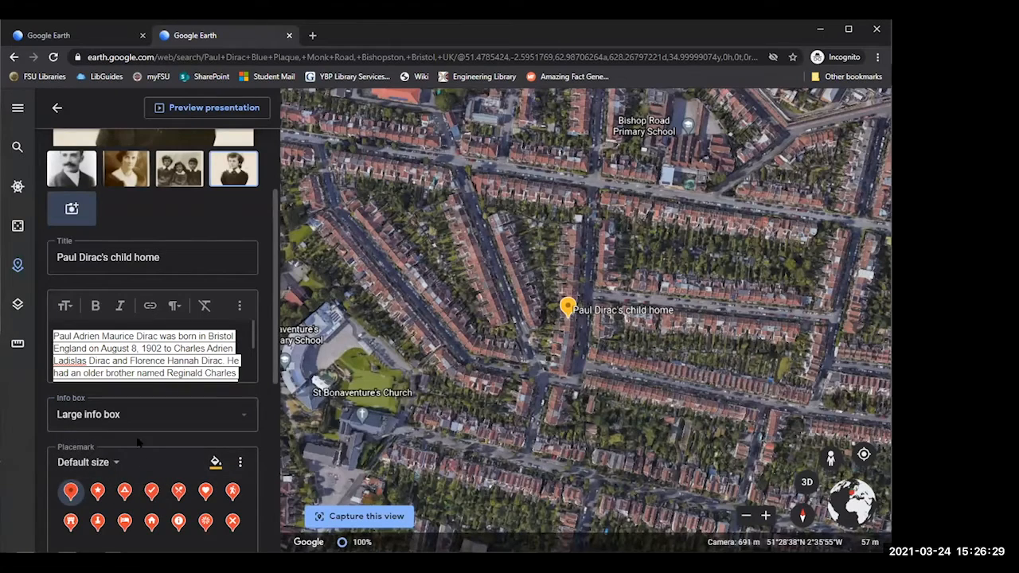
Step: Preview the child home place as a presentation, cycle through its images, check the table of contents and opening slide, and return to editing
scroll(173, 256, up, 3)
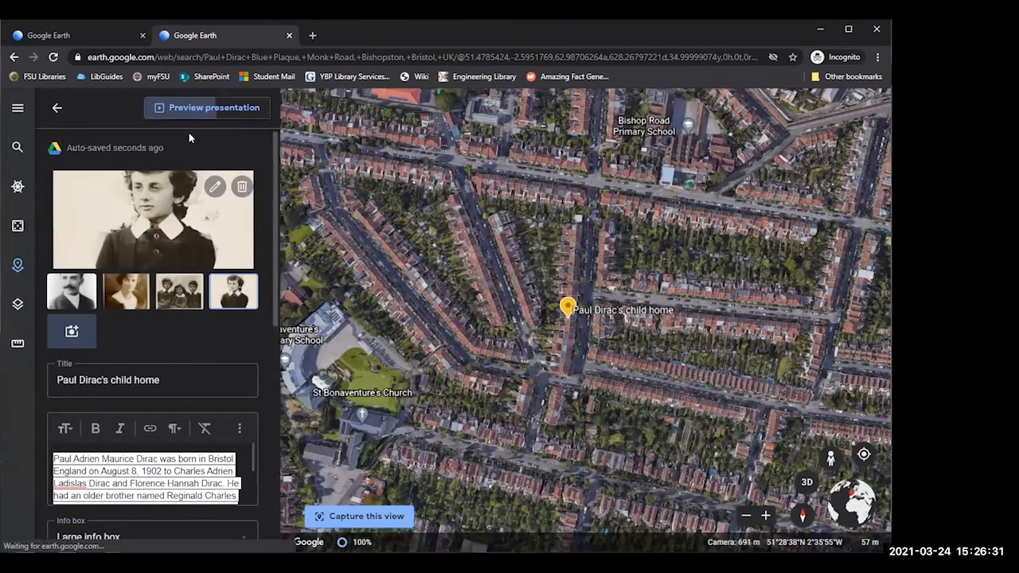
click(171, 110)
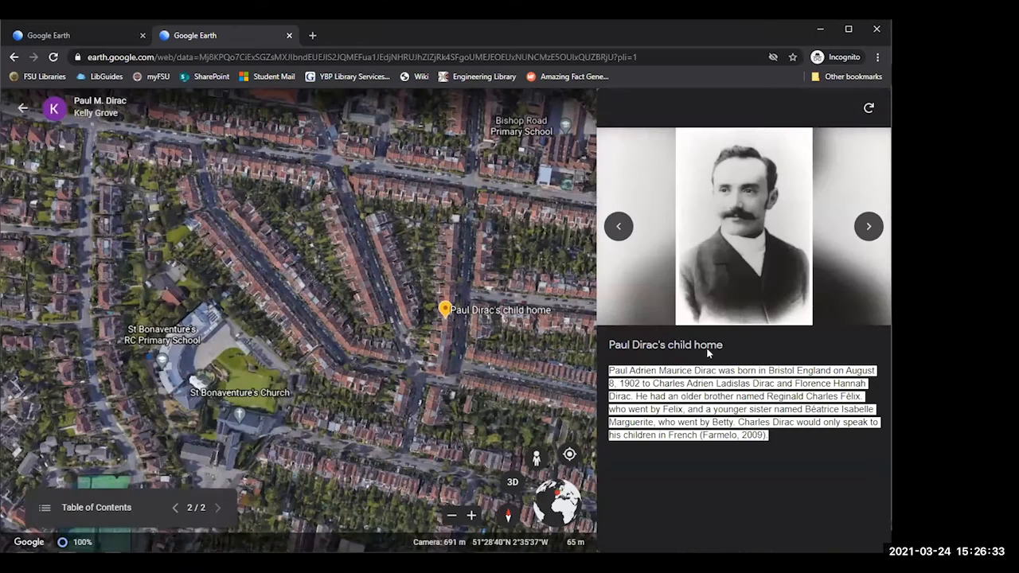
click(876, 231)
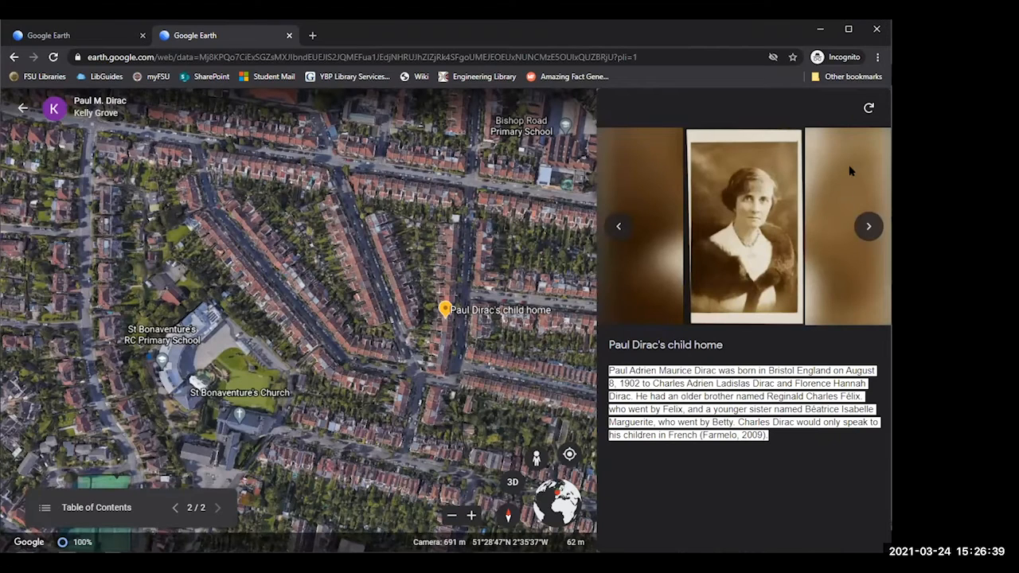
click(867, 231)
click(867, 230)
click(867, 229)
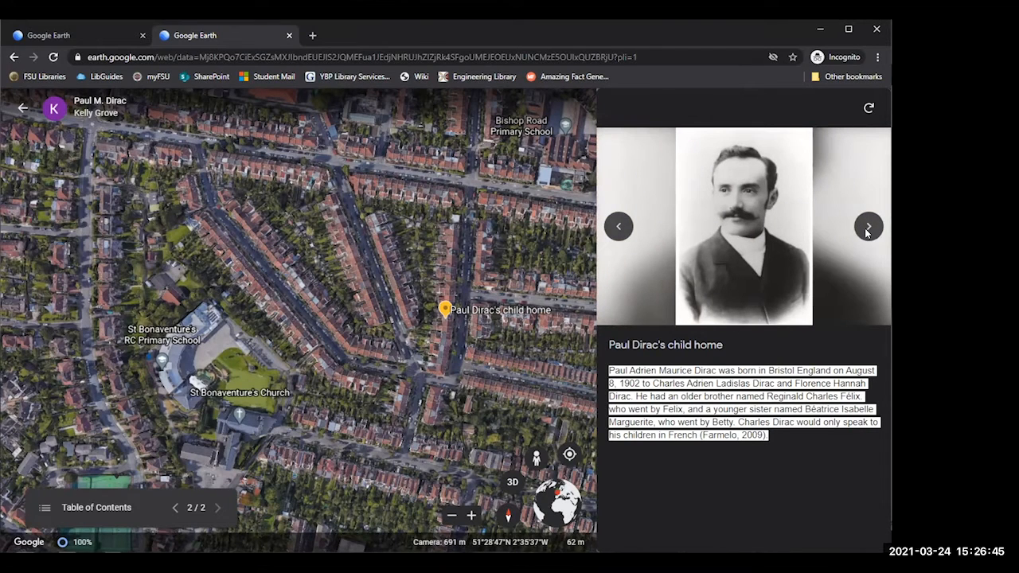
click(44, 508)
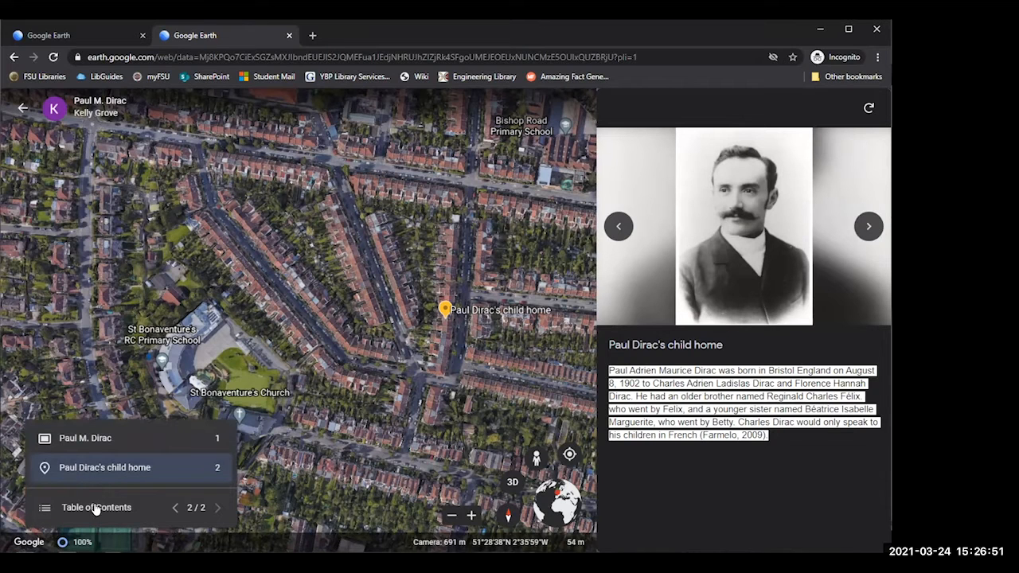
click(869, 108)
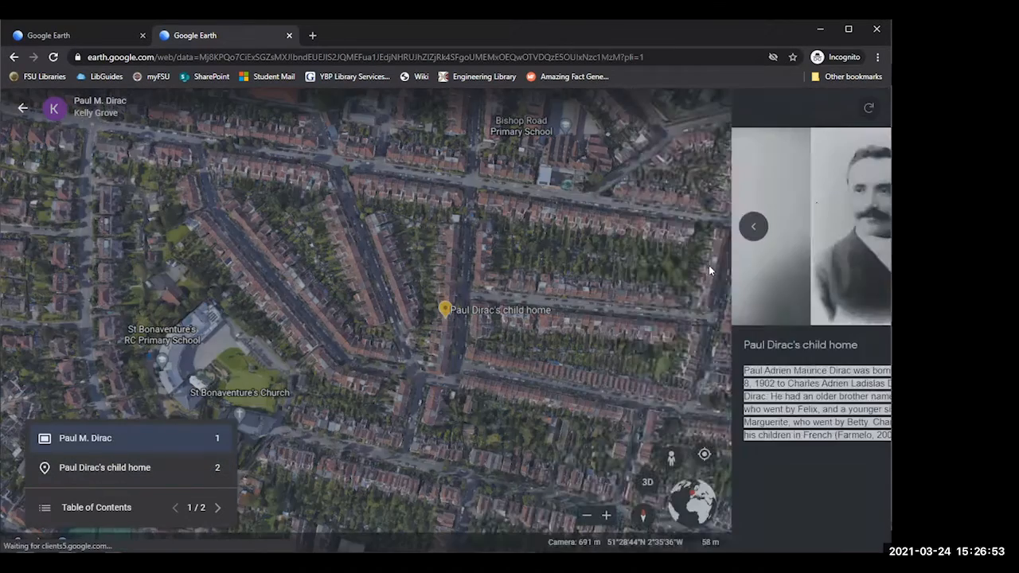
click(20, 116)
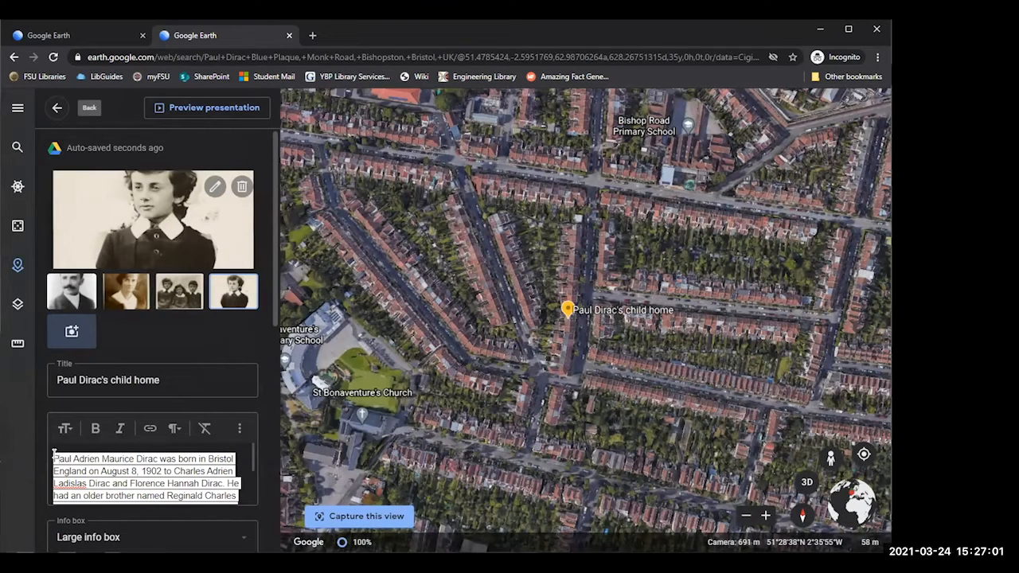
Step: Select the whole description of Paul Dirac's child home and apply the Normal text style to it
click(194, 498)
key(ctrl+a)
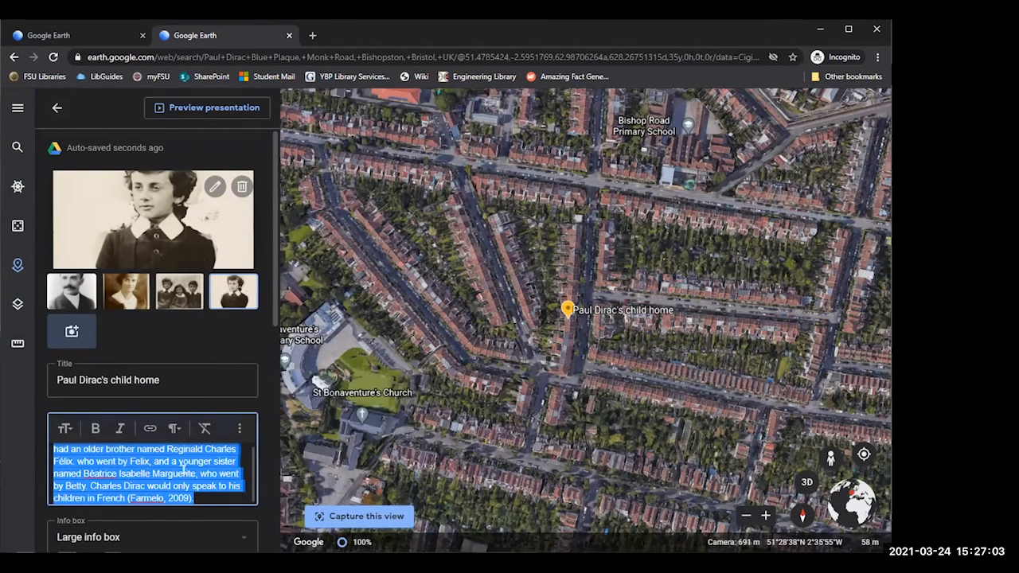
click(240, 428)
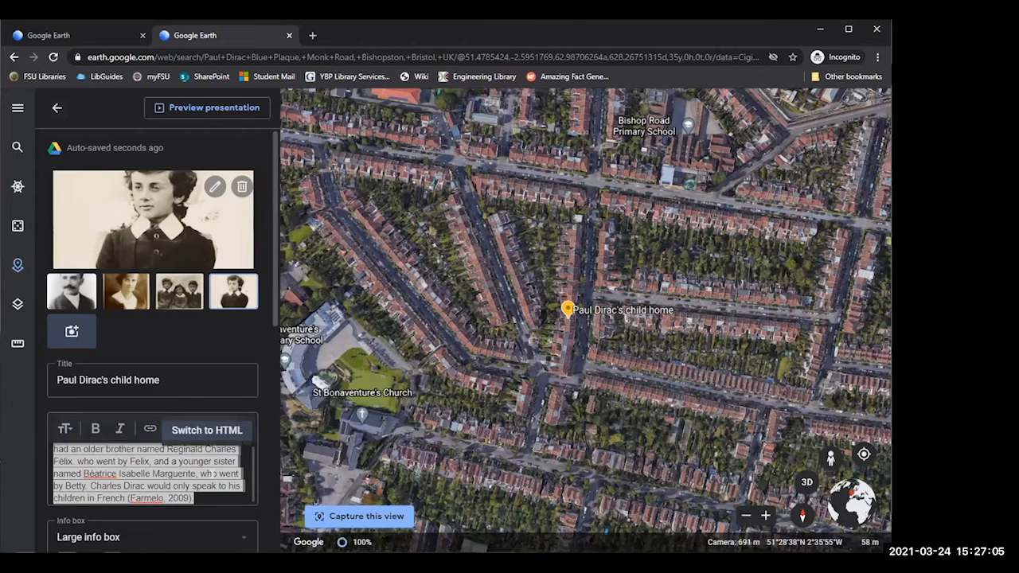
click(201, 496)
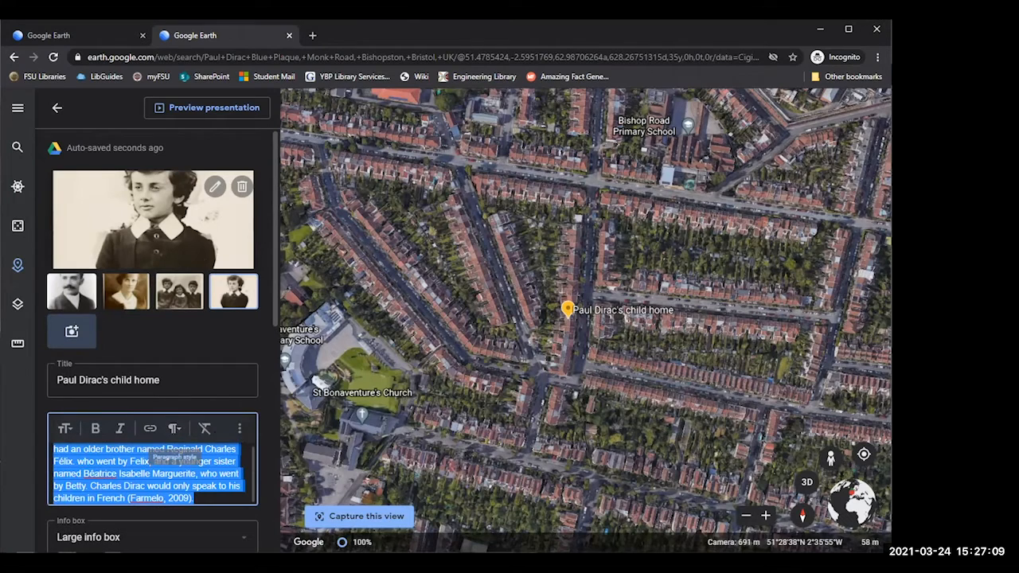
click(64, 428)
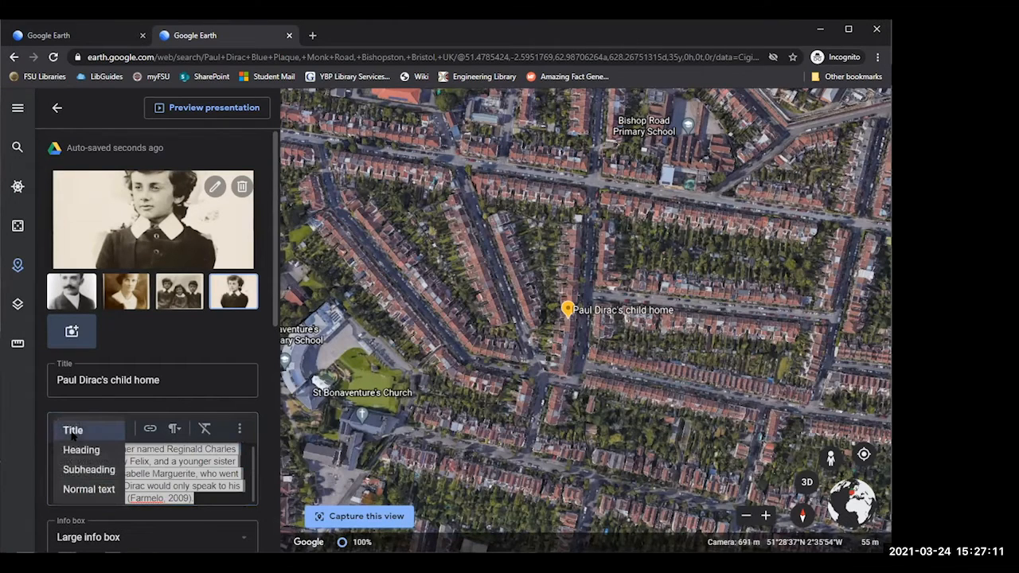
click(89, 488)
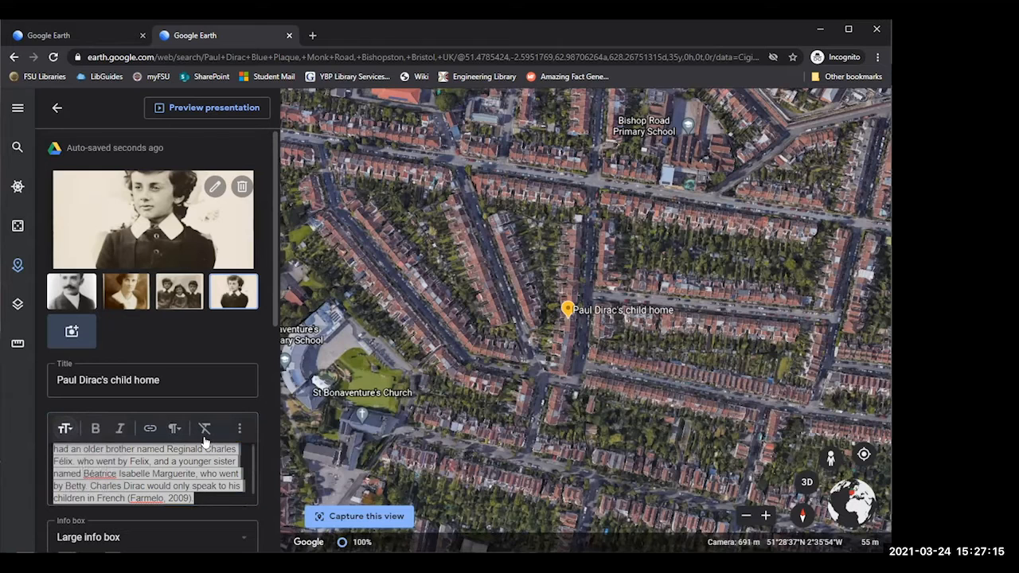
click(204, 500)
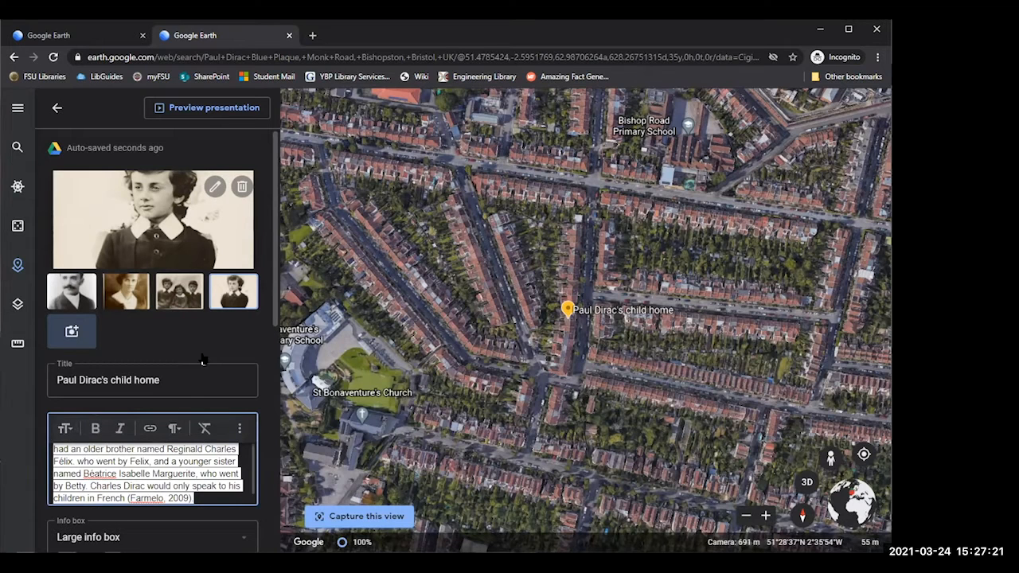
Step: Change the child home place's info box to the Small info box option
scroll(205, 366, down, 2)
click(120, 353)
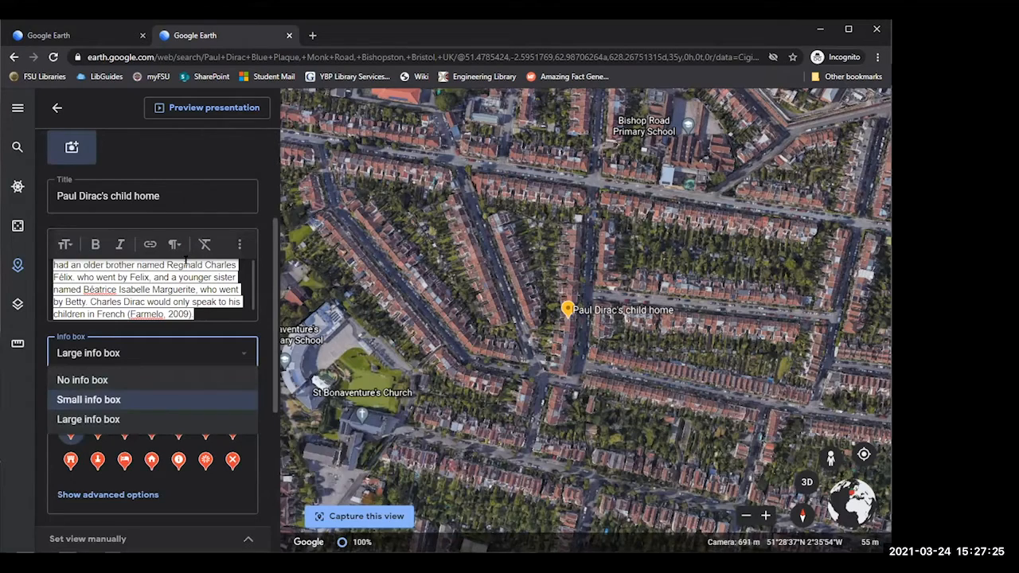
key(Return)
Step: Preview the child home place as a presentation, cycle through its images, and return to the project's feature list
click(178, 112)
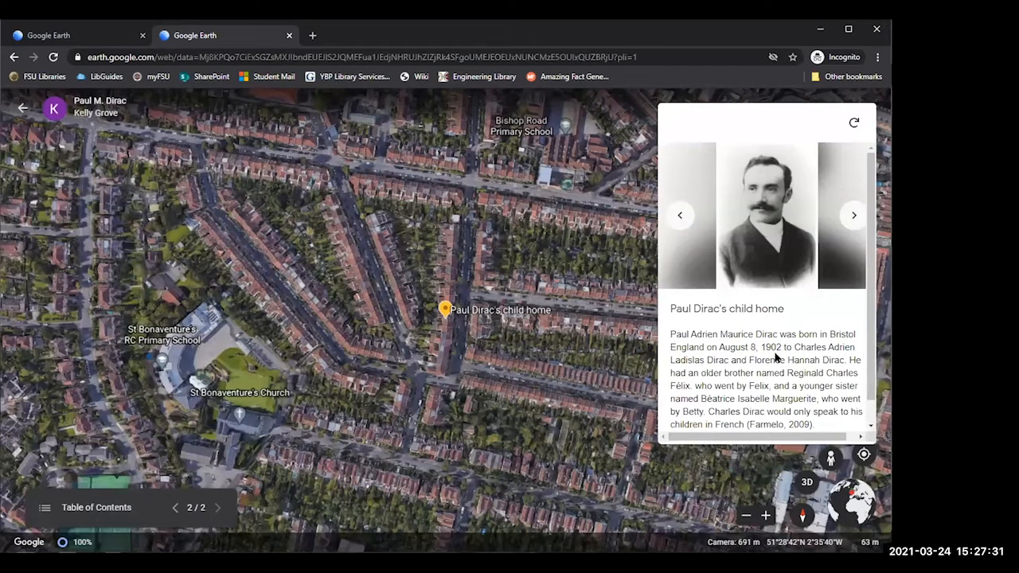
click(847, 211)
click(849, 209)
click(848, 209)
click(848, 209)
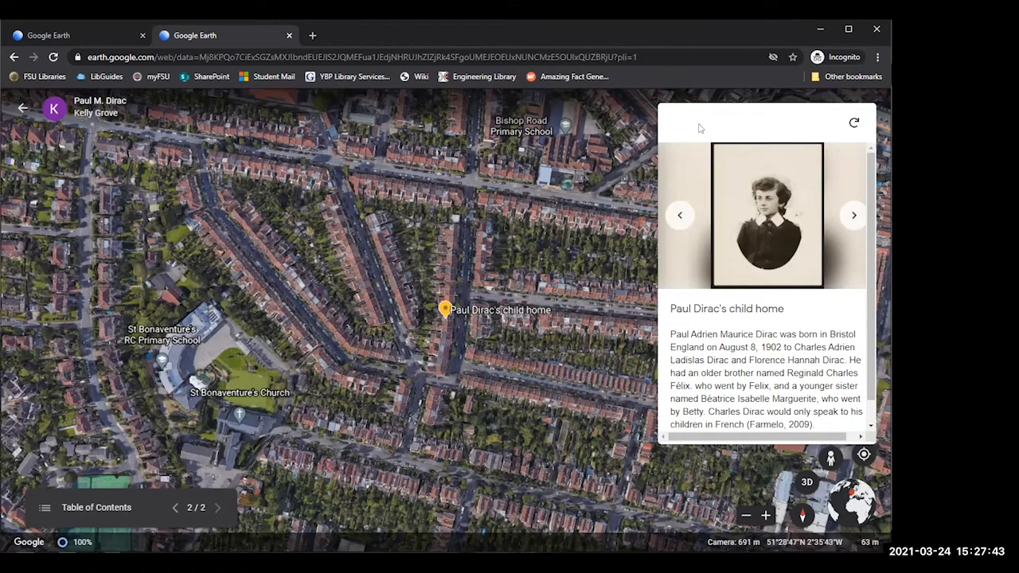
click(24, 113)
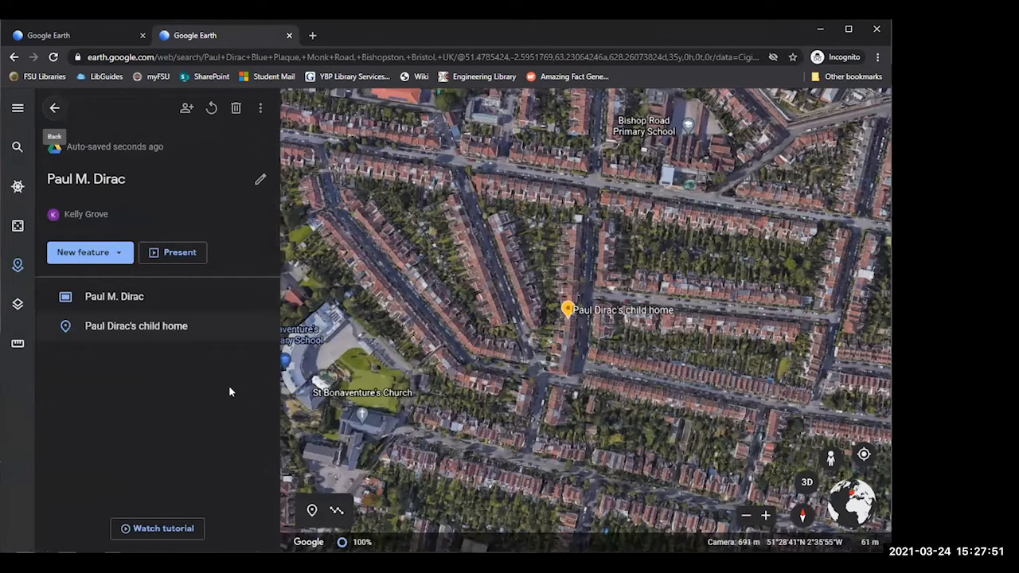
Step: Enter Street View on Monk Road beside the child home placemark and turn the view toward the row of houses
click(118, 261)
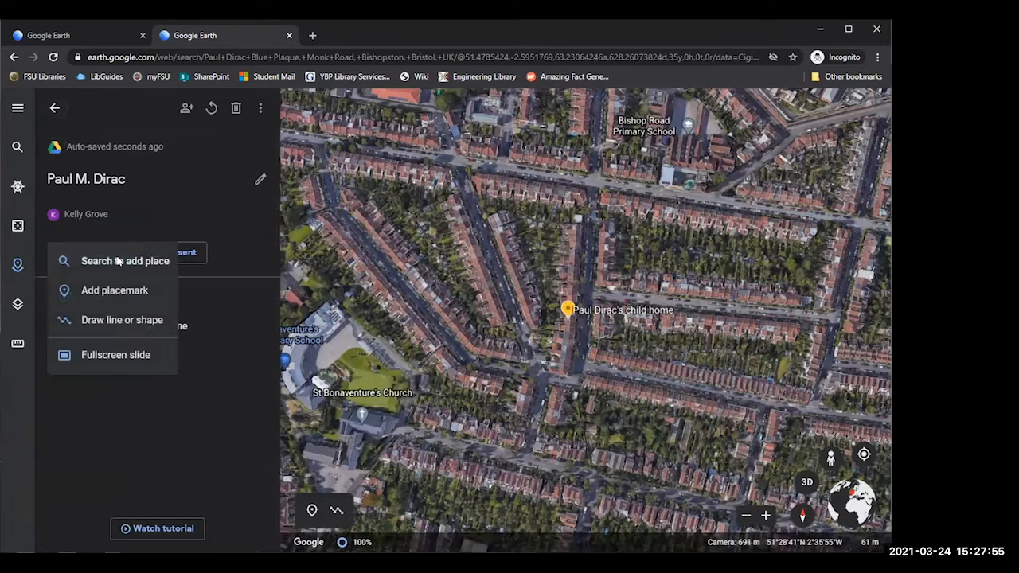
click(94, 293)
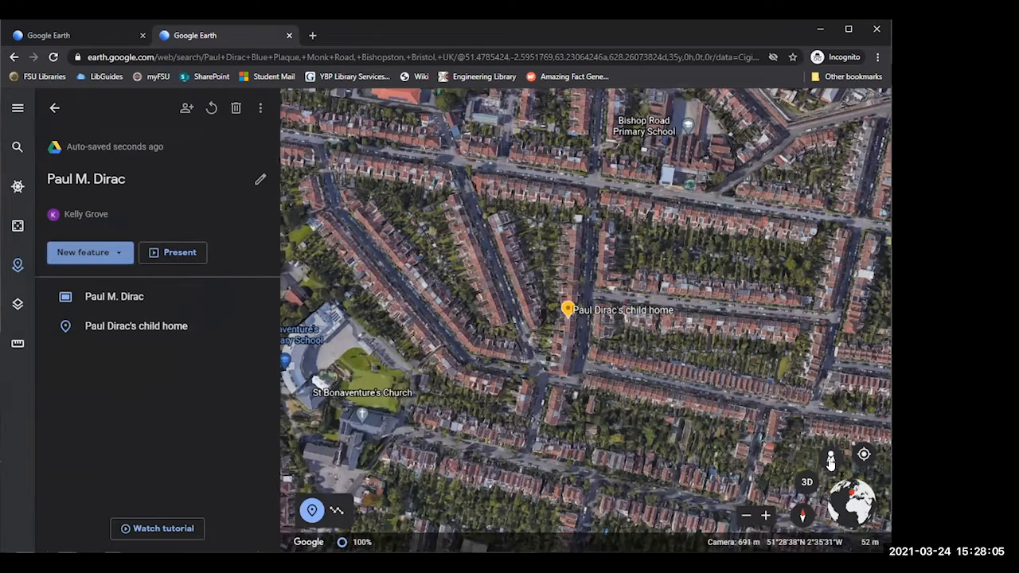
drag(830, 462, 582, 315)
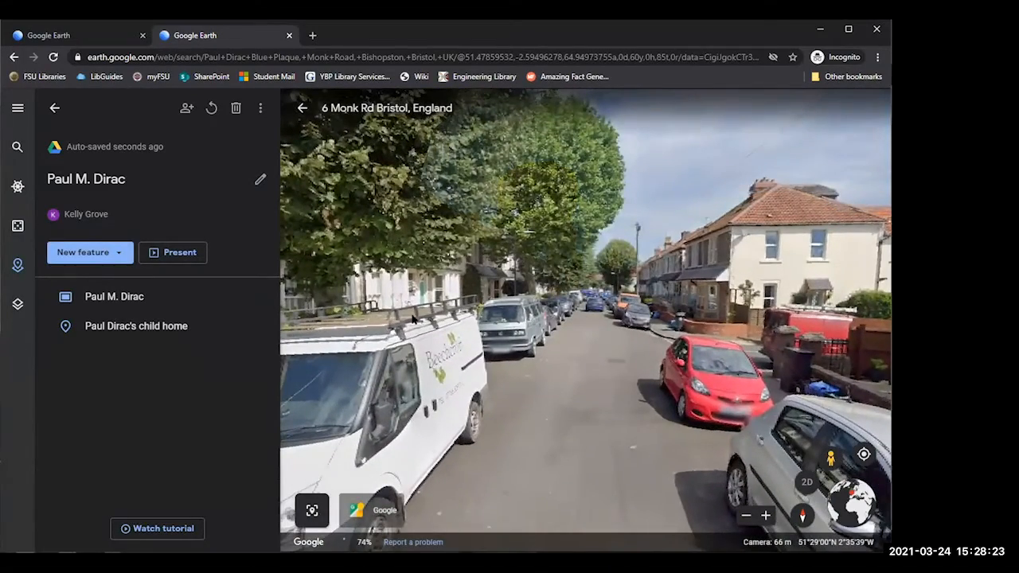
drag(359, 318, 690, 303)
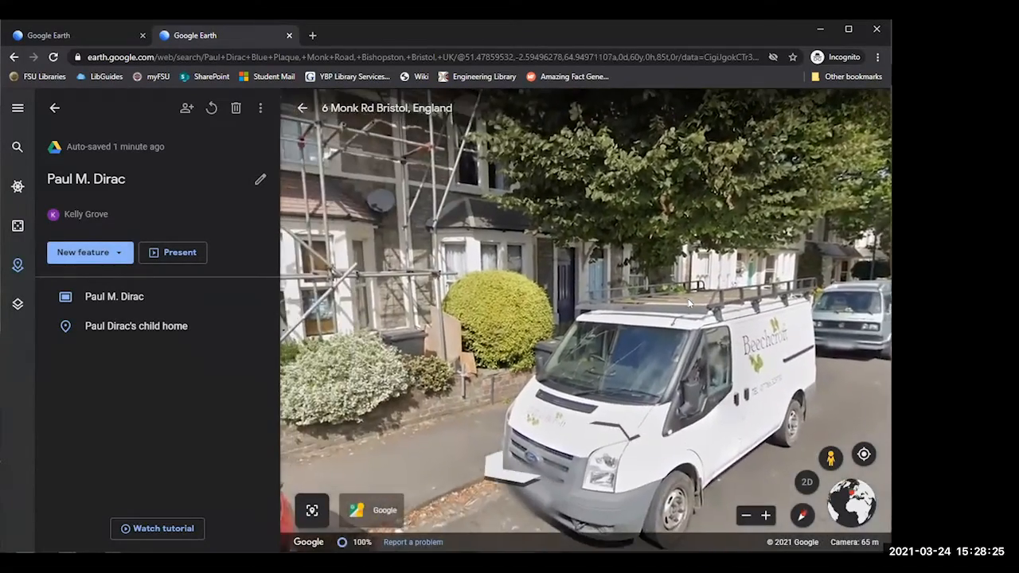
drag(351, 319, 651, 309)
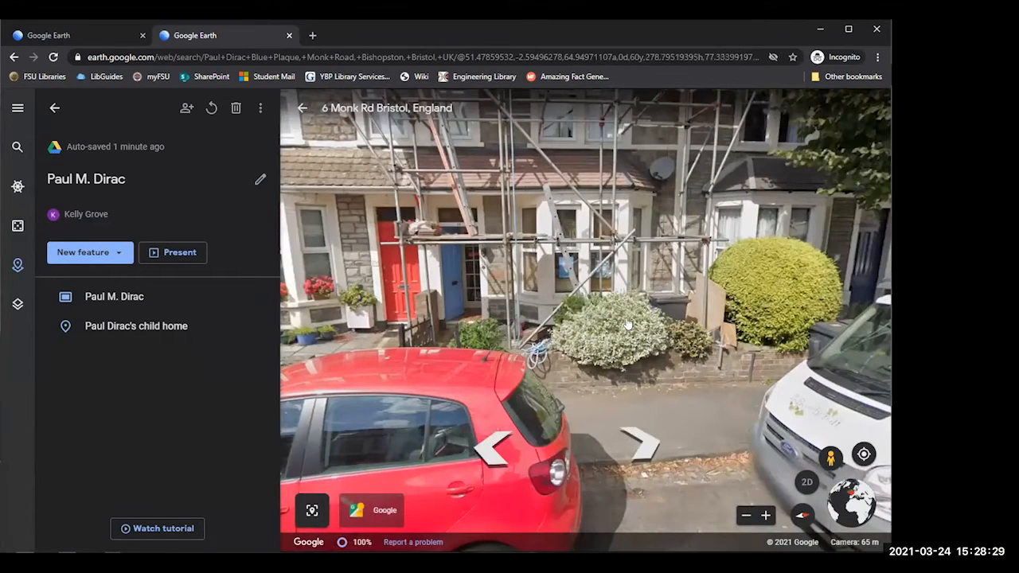
Step: Move along Monk Road to the house with the blue Paul Dirac plaque and frame the plaque beside its door close up
click(385, 269)
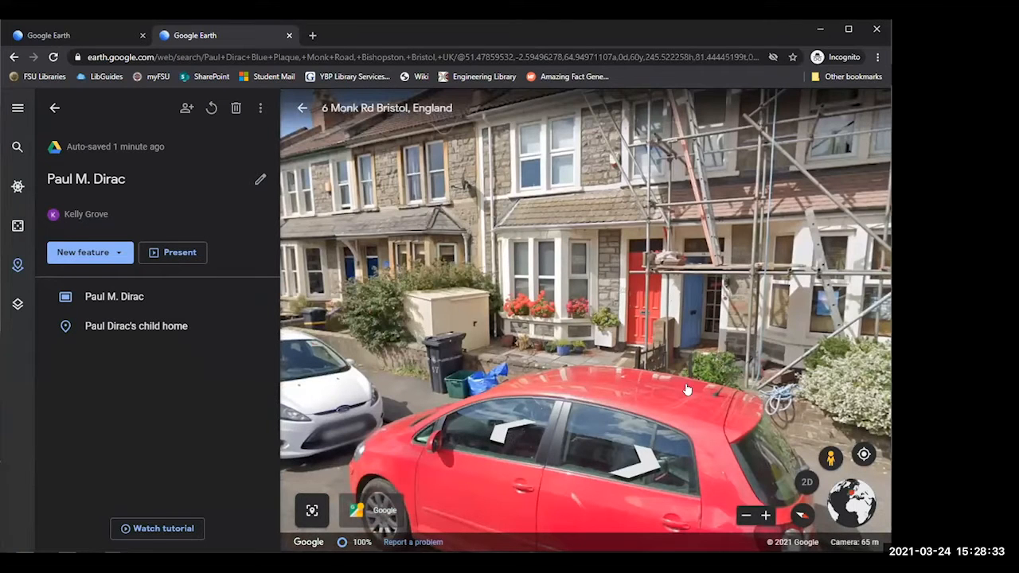
click(390, 321)
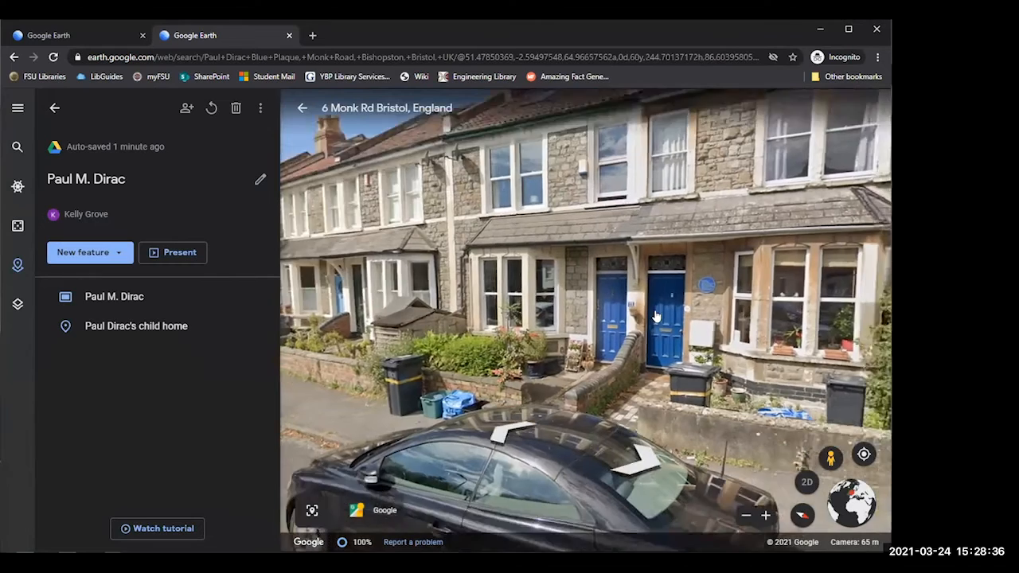
drag(656, 317, 495, 295)
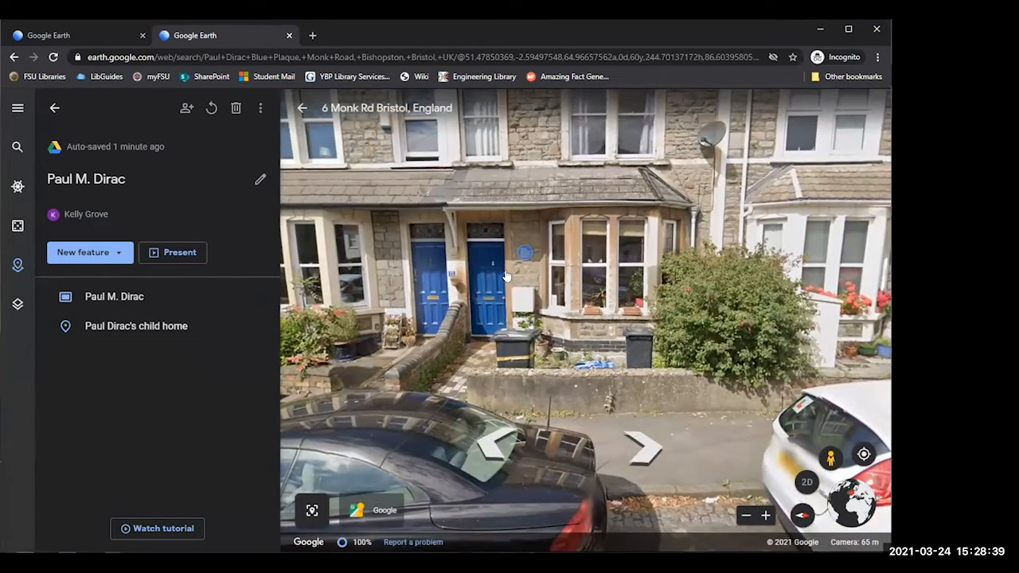
scroll(530, 278, up, 5)
drag(530, 288, 536, 376)
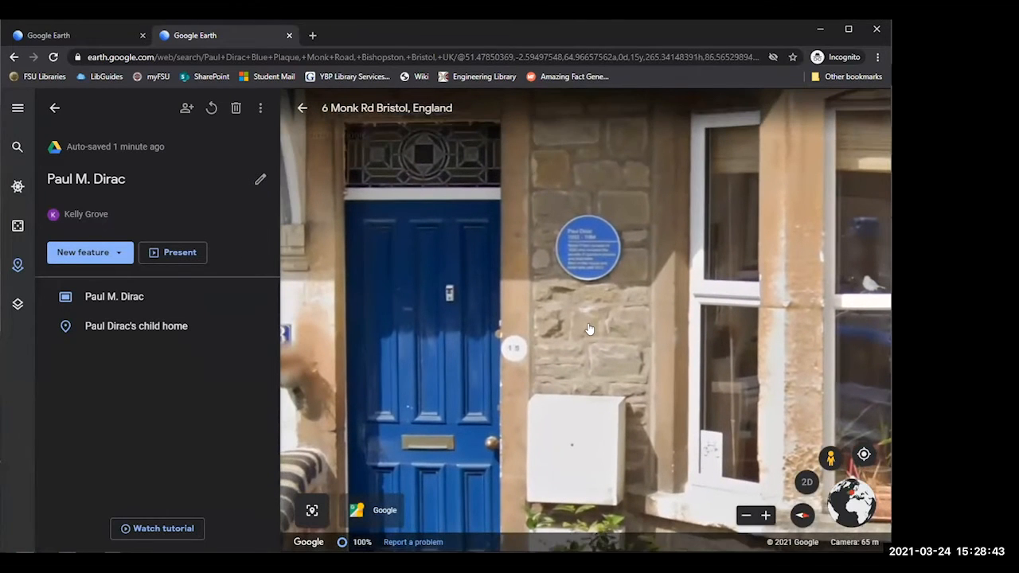
Step: Capture the Street View of the plaque and save it to the Paul M. Dirac project as "Paul Dirac Historical Marker"
click(311, 513)
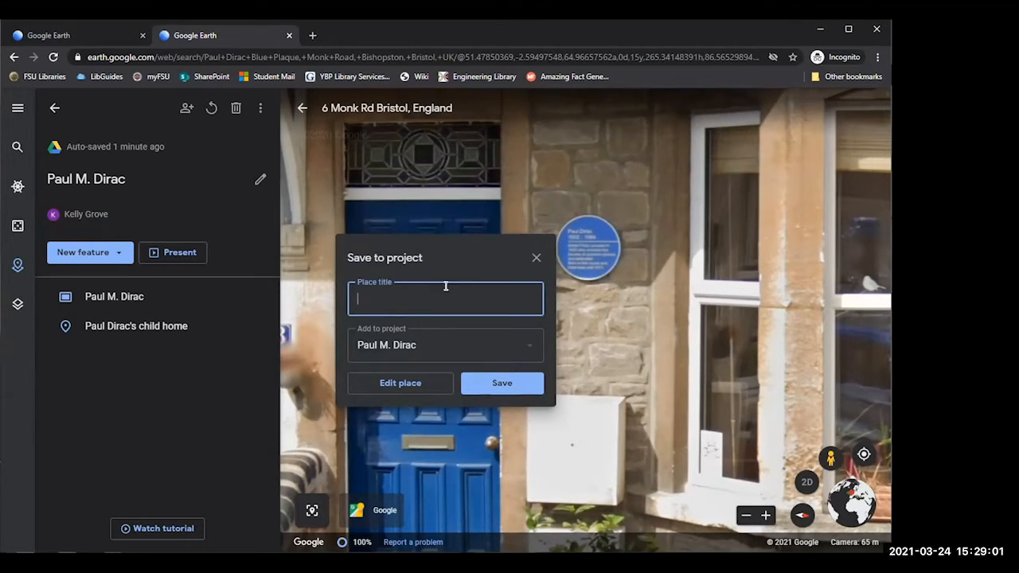
text(Paul Dirac Historica)
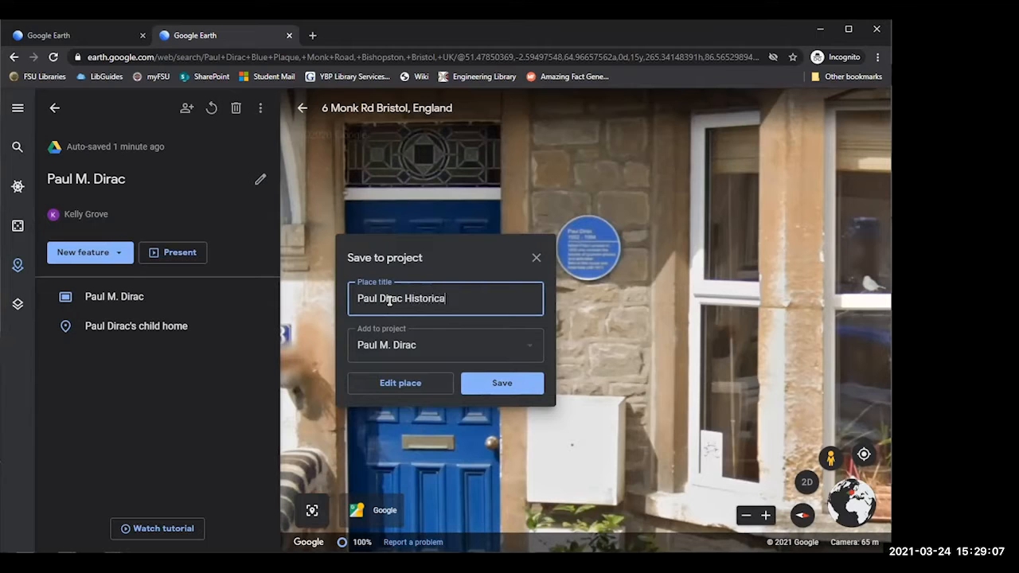
text(l Marker)
click(476, 386)
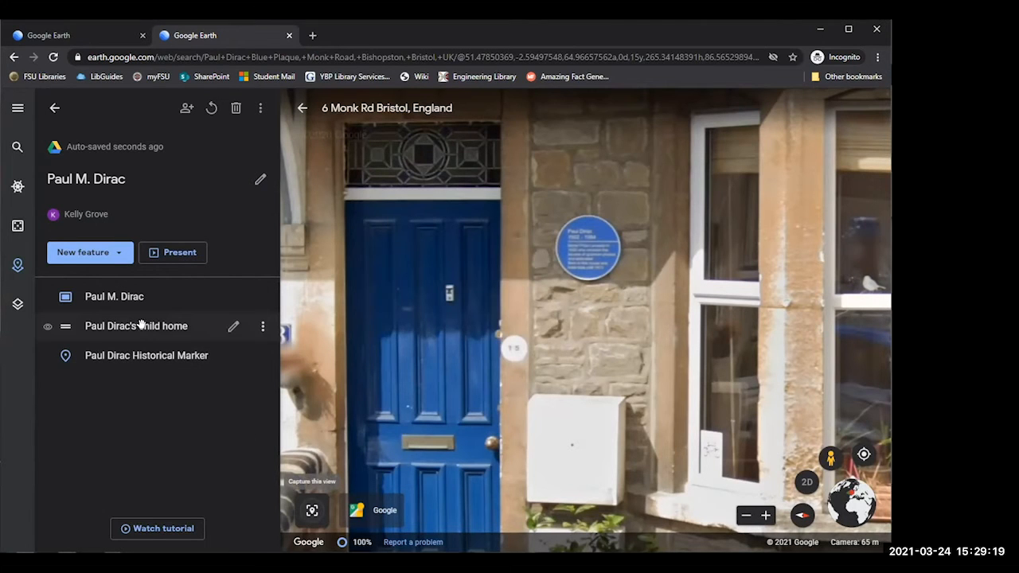
Step: Open the child home and Historical Marker places in turn to check their views, and exit Street View
click(104, 327)
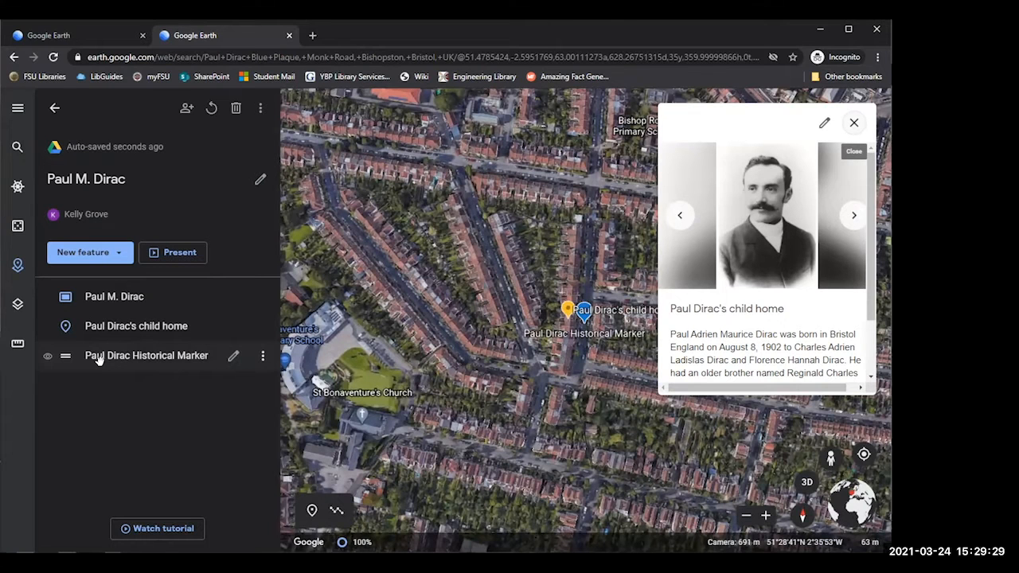
click(97, 358)
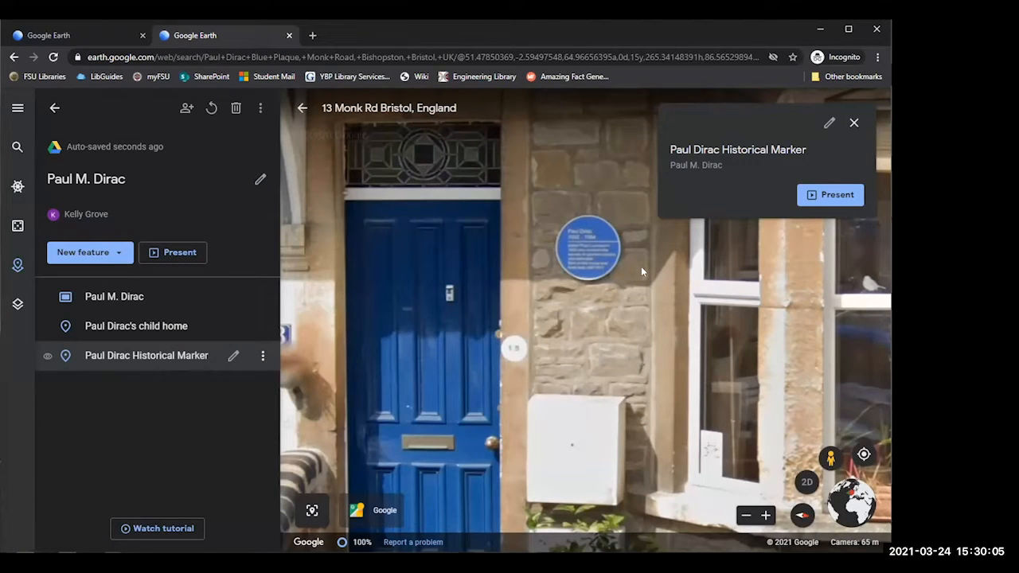
click(853, 123)
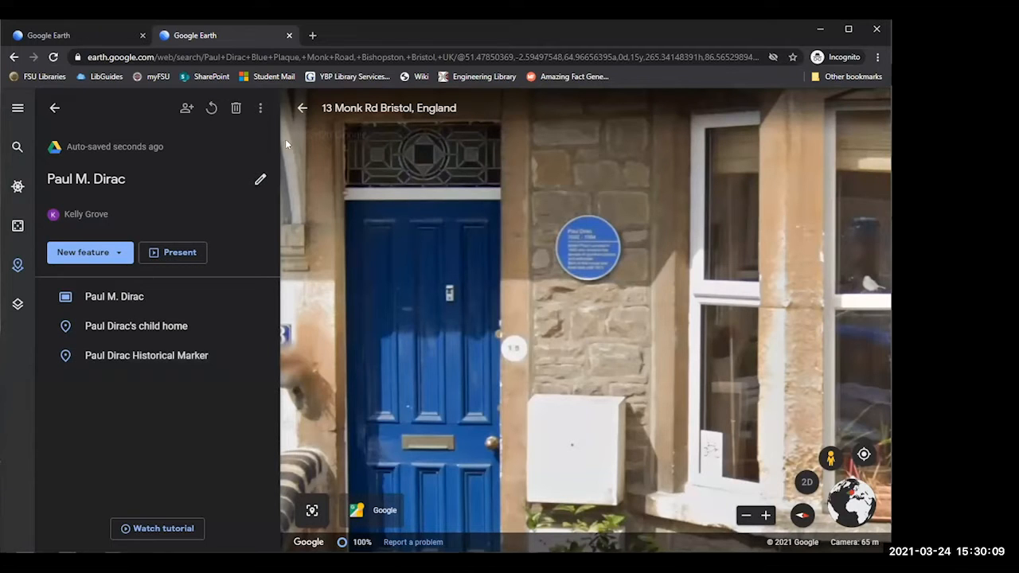
click(302, 109)
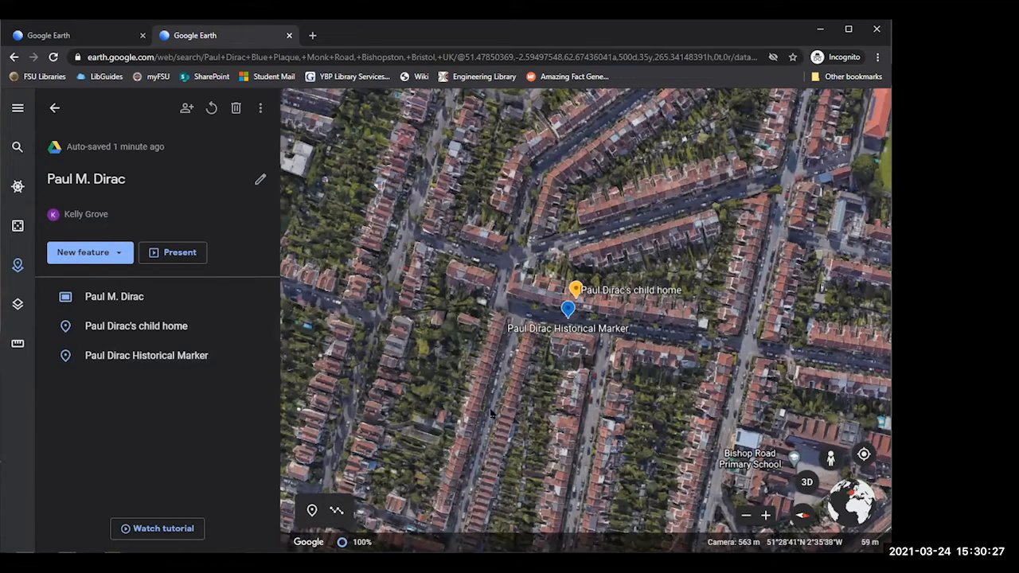
key(Down)
key(Down)
key(Down)
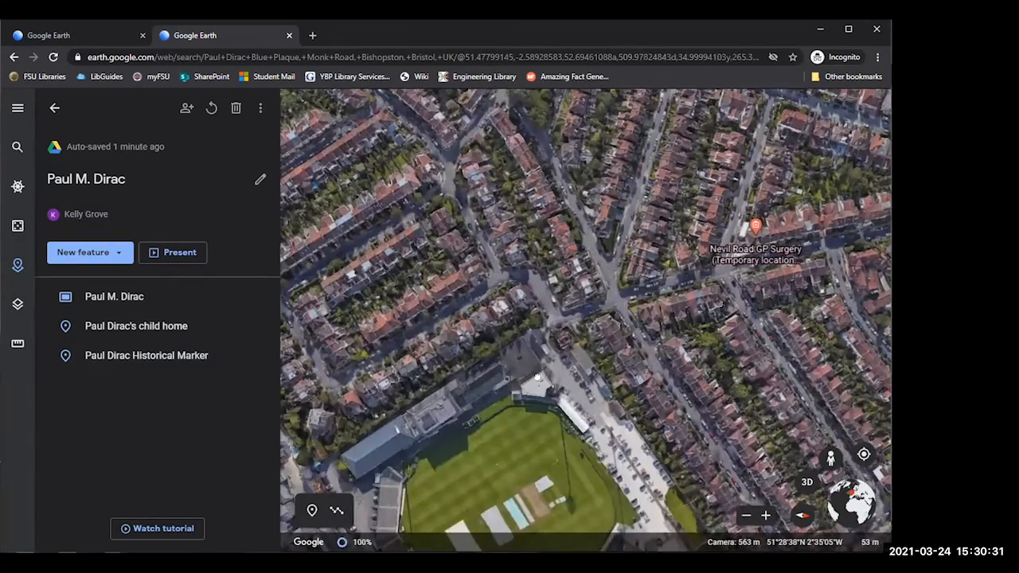
drag(537, 379, 723, 234)
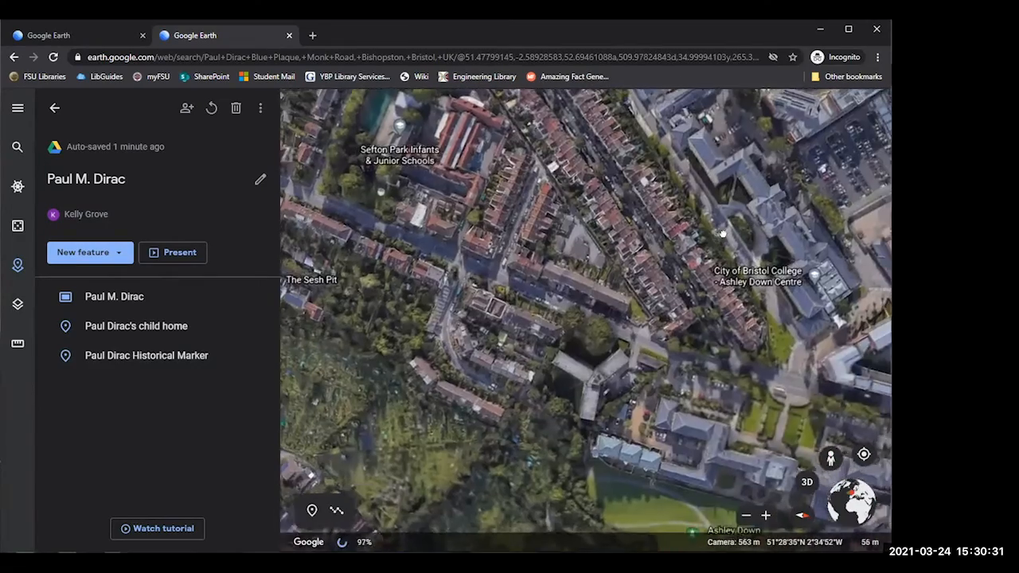
drag(588, 158, 493, 104)
drag(695, 322, 586, 213)
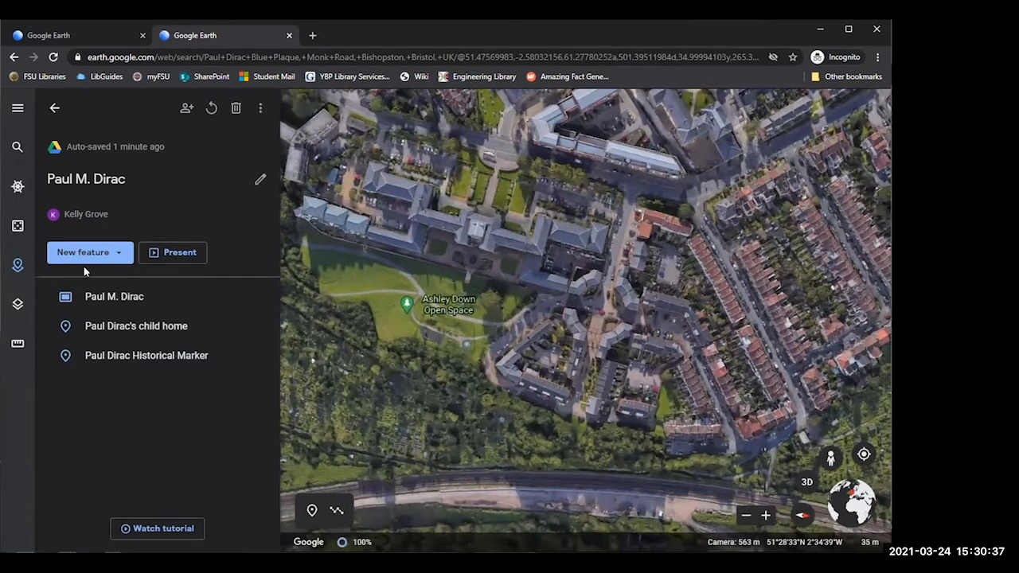
Step: Search for "University of", fly to the suggested University of Bristol, Bristol, UK, and view the campus from another angle
click(17, 147)
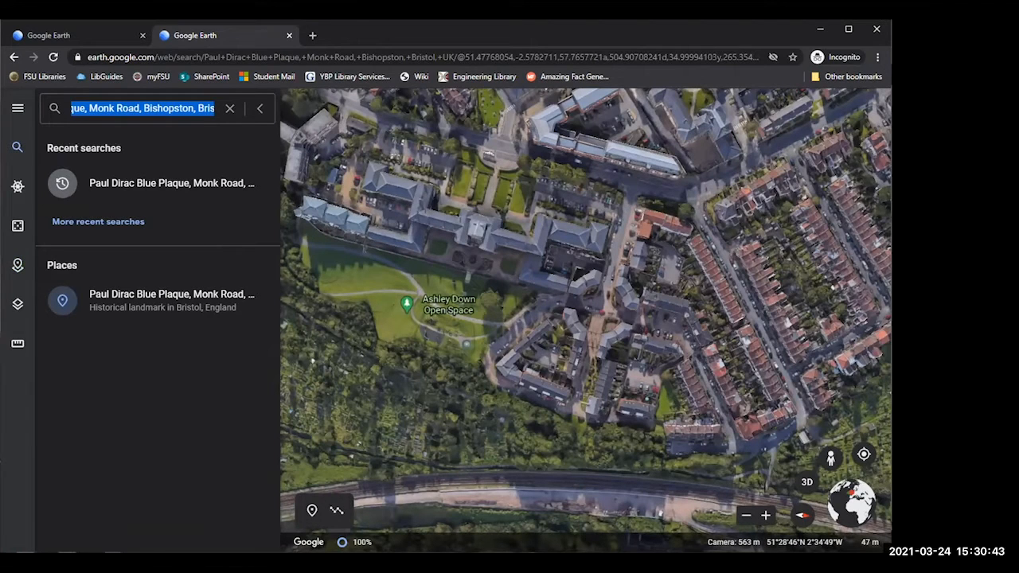
text(Unive)
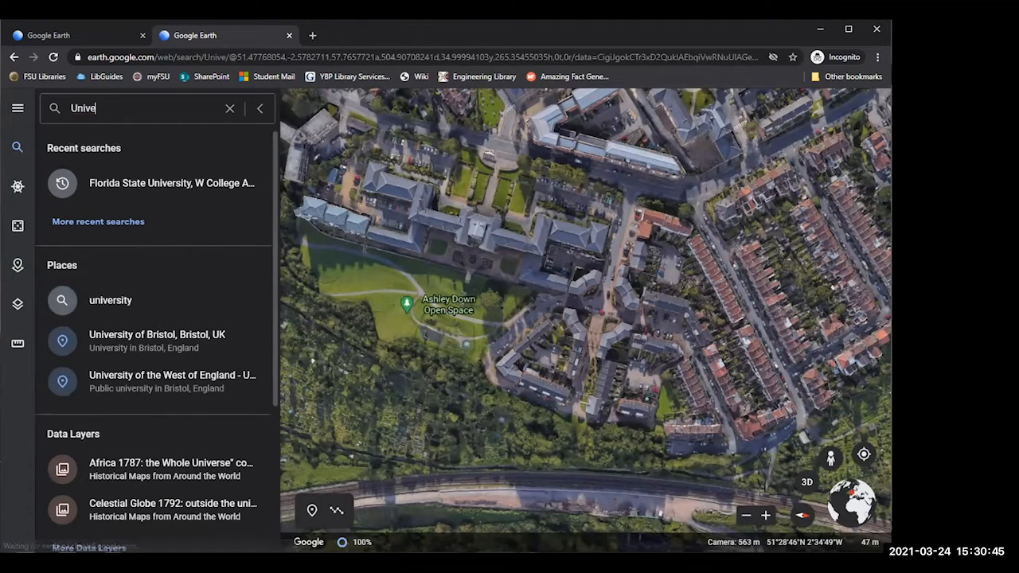
text(rsity )
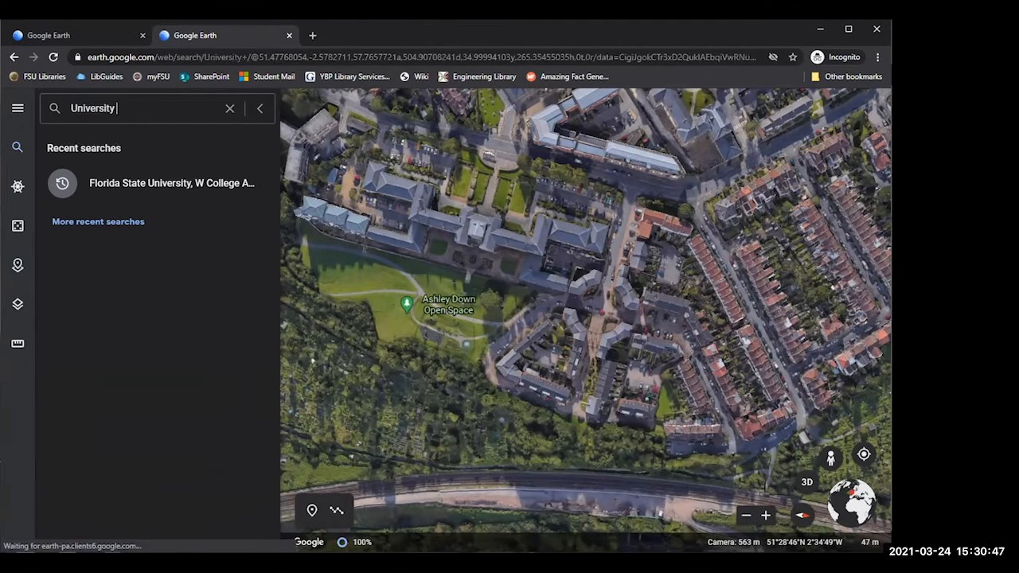
text(of)
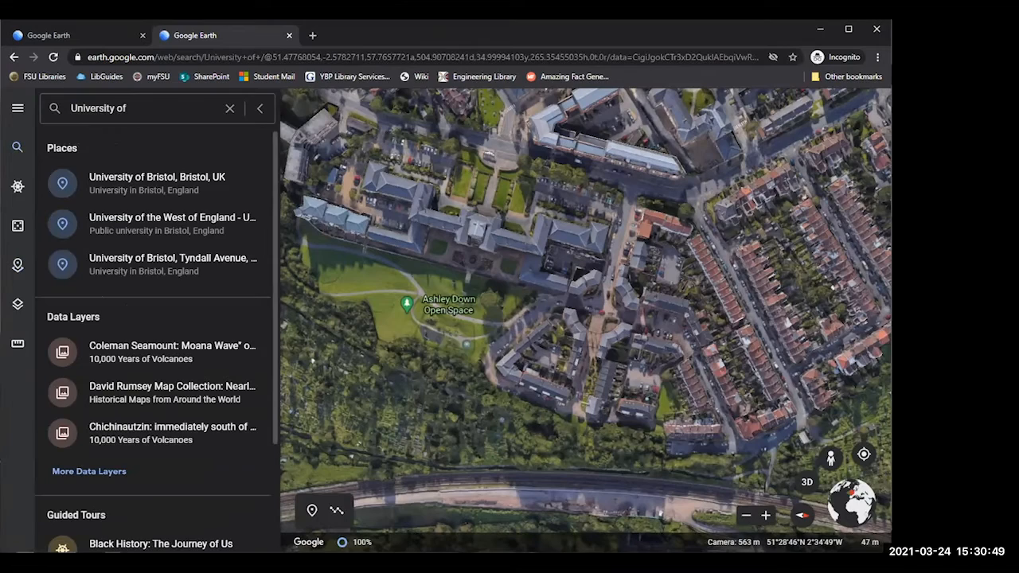
click(172, 184)
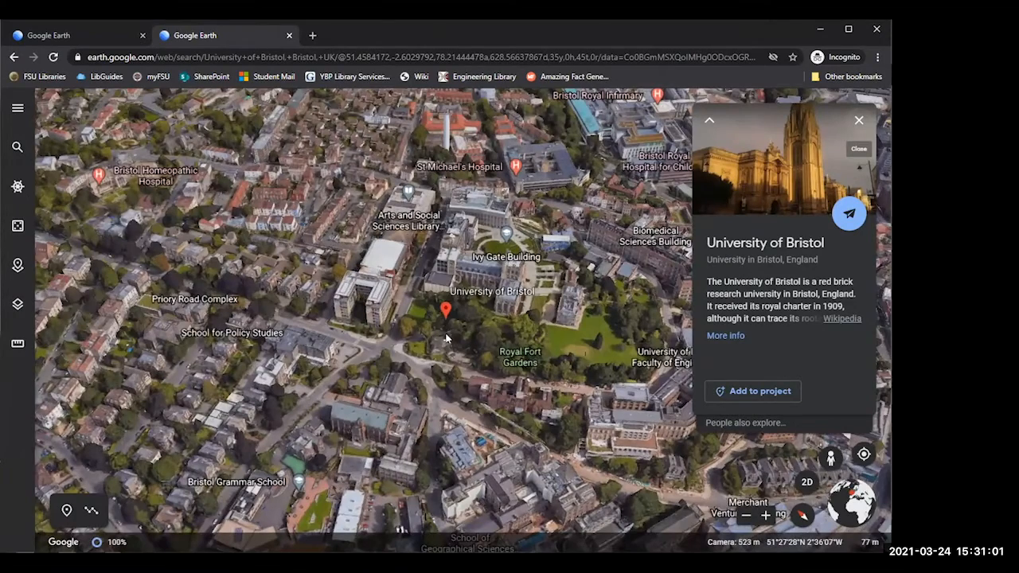
middle_drag(445, 339, 501, 327)
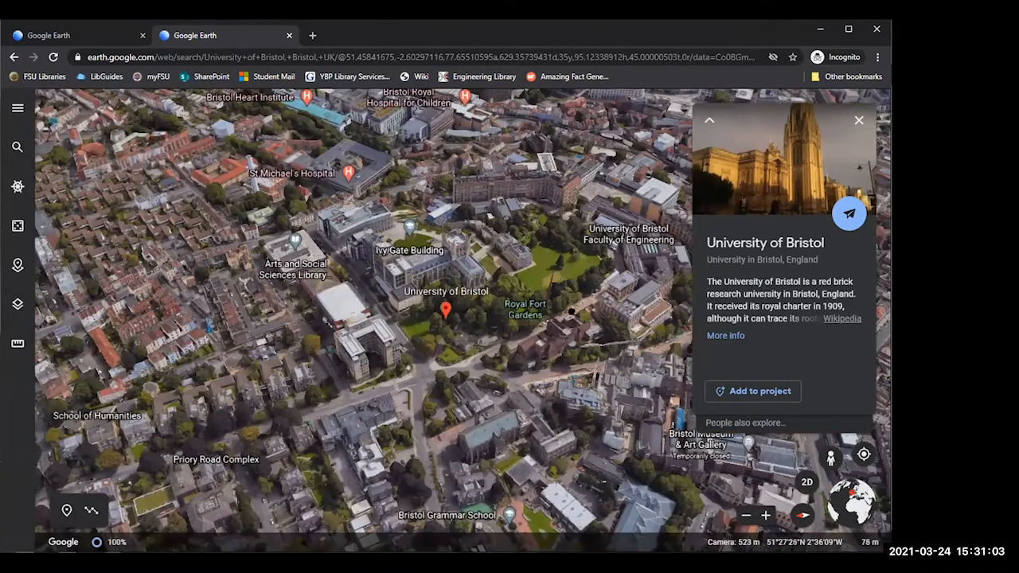
Step: Turn the University of Bristol view north-up, look across the campus, and save the place to the Paul M. Dirac project as "University of Bristol"
click(802, 515)
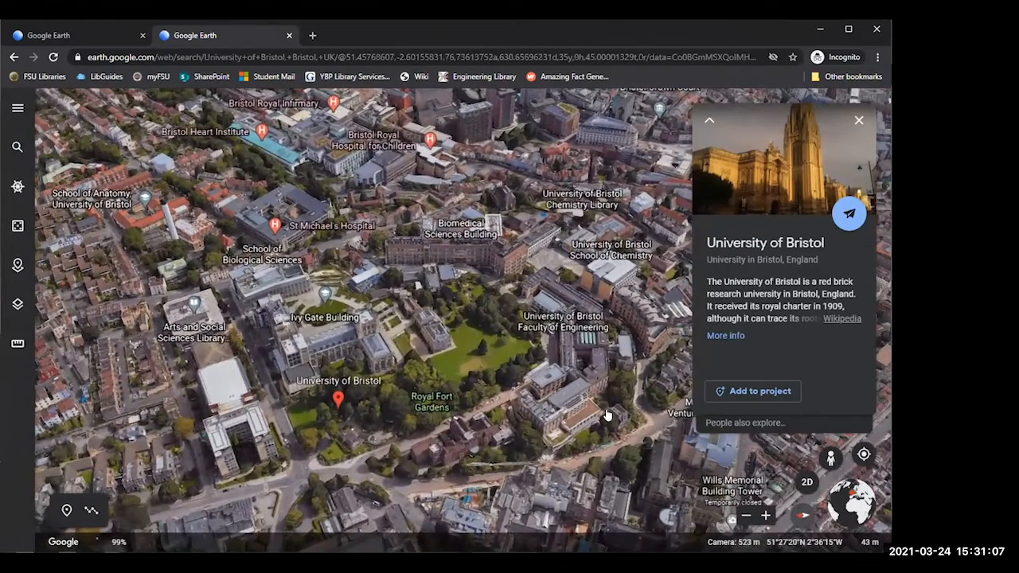
middle_drag(547, 434, 498, 464)
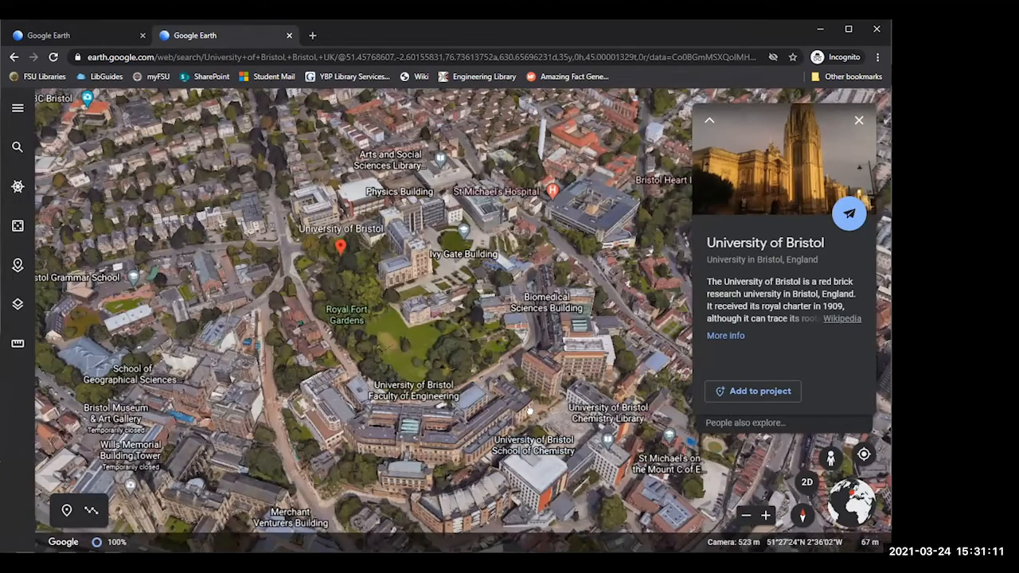
drag(443, 426, 317, 446)
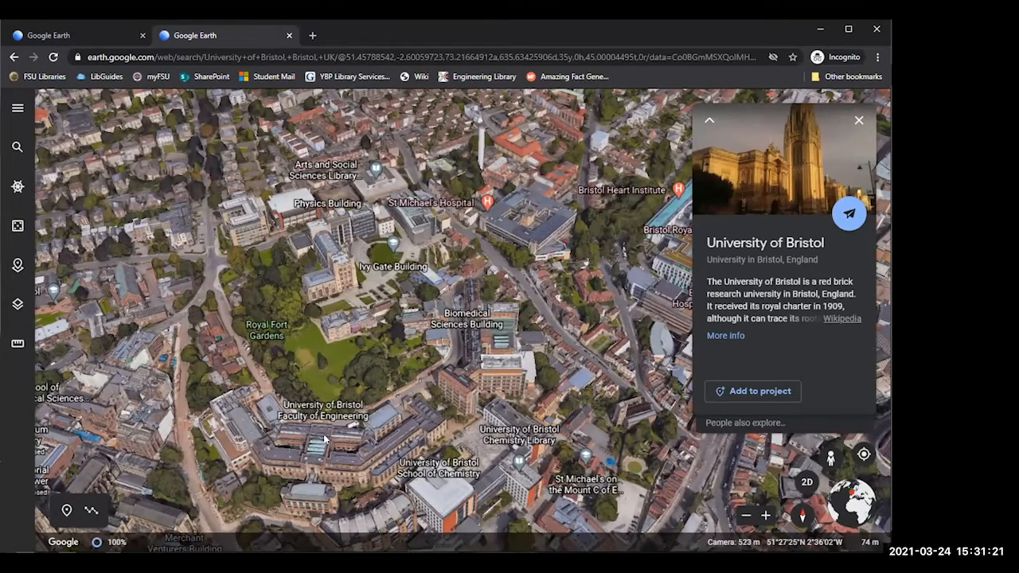
click(726, 392)
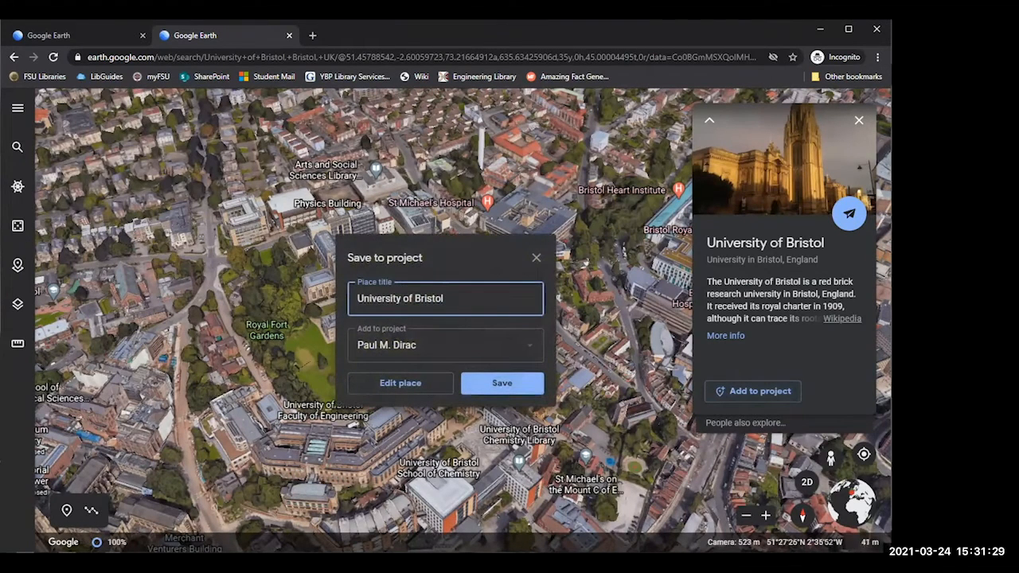
click(476, 386)
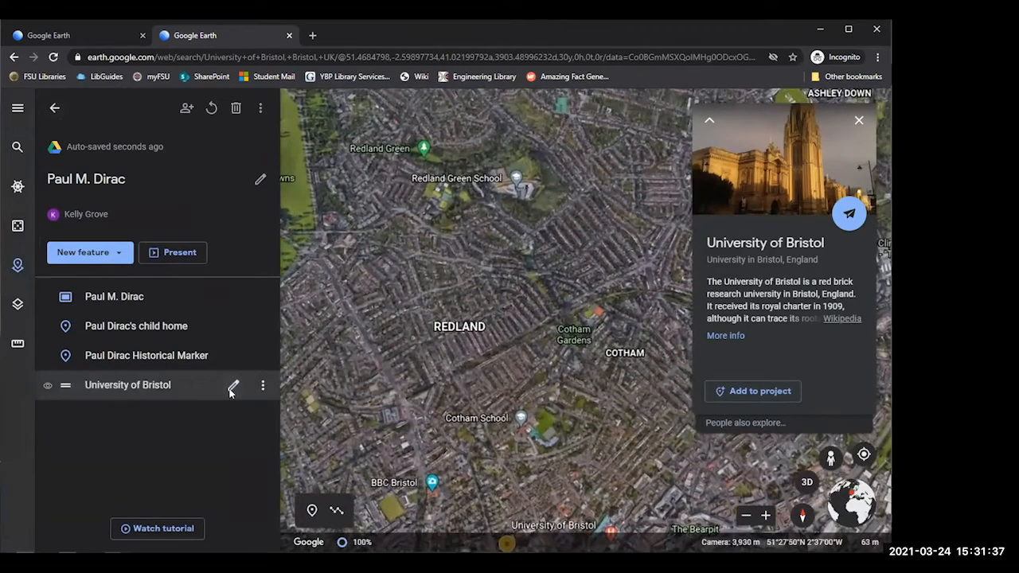
Step: Edit the University of Bristol place, replace its Google-provided information with custom content, and upload the Bristol University of Engineering Society photo
click(233, 388)
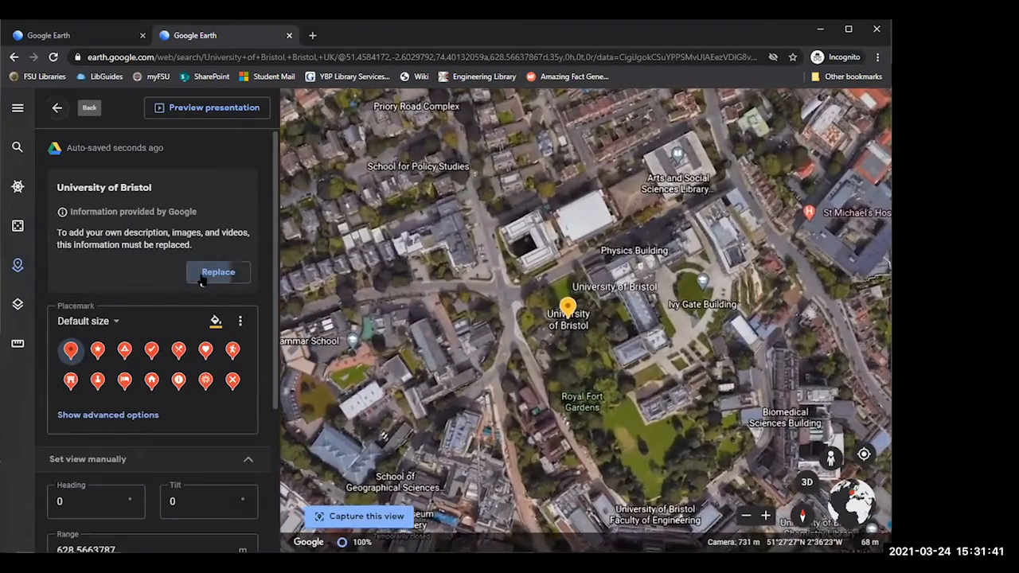
click(218, 272)
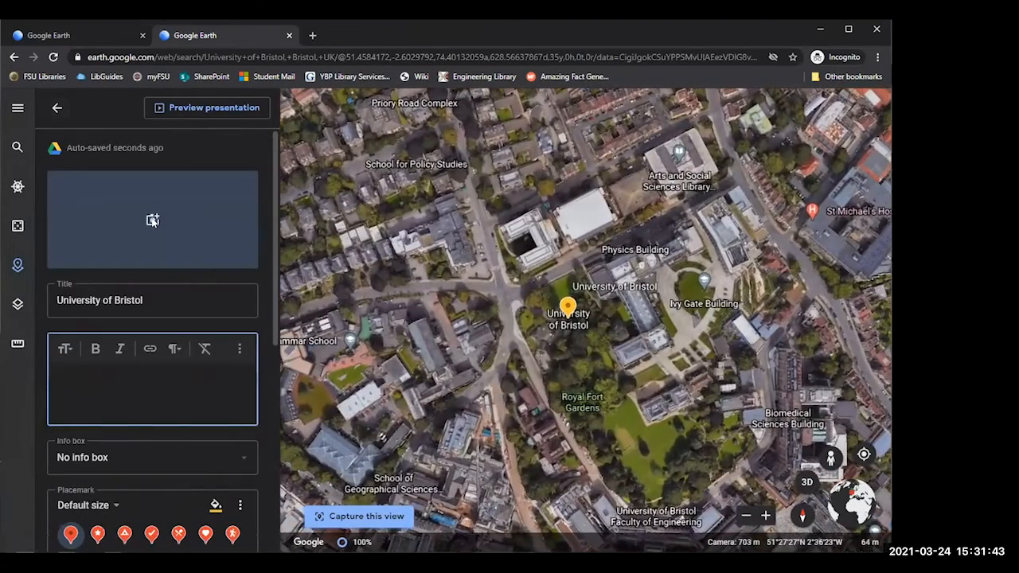
click(153, 222)
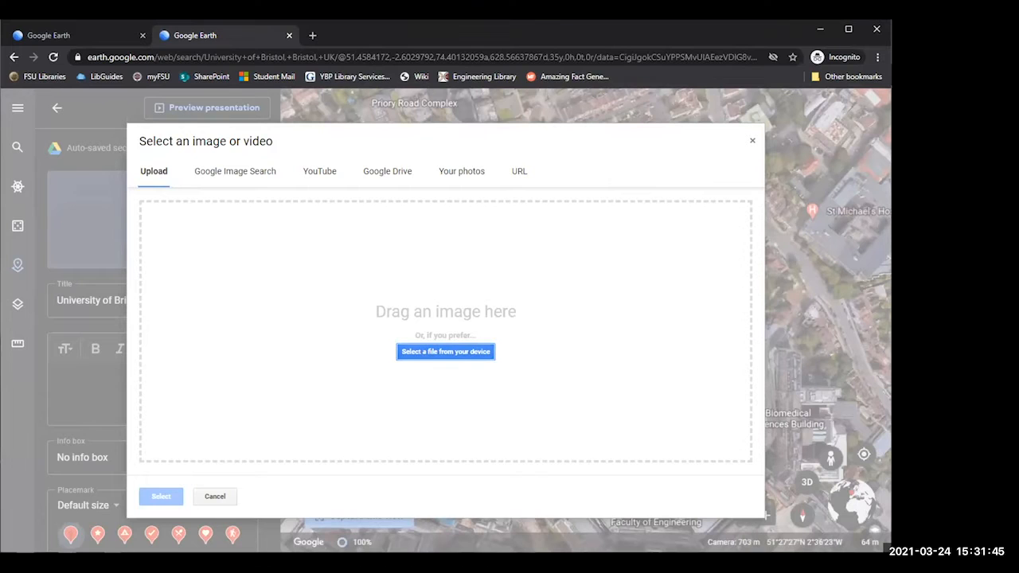
click(407, 355)
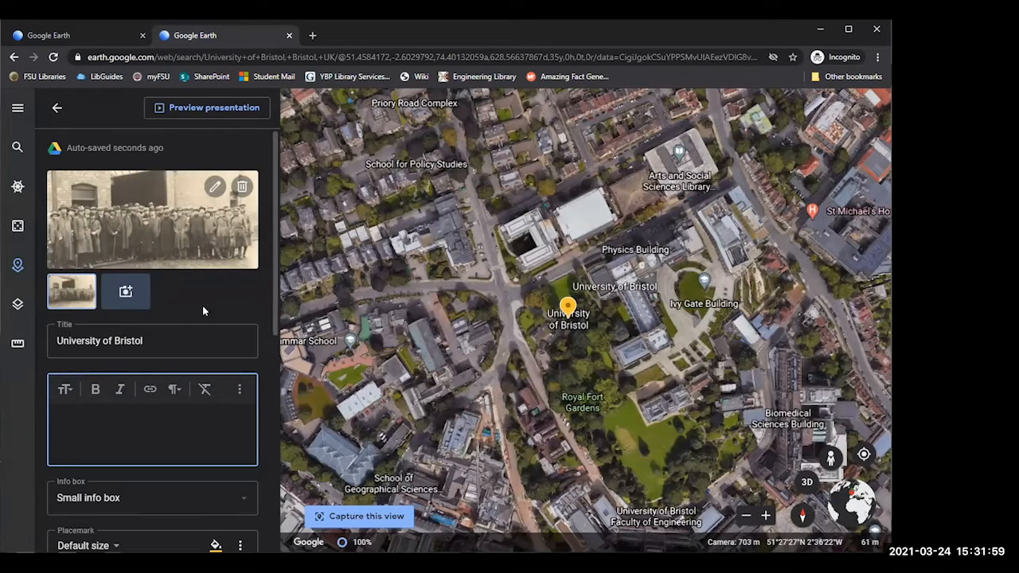
Step: Add "Dirac in cap and gown" from the Google Tour folder as the second image of the University of Bristol place
click(131, 292)
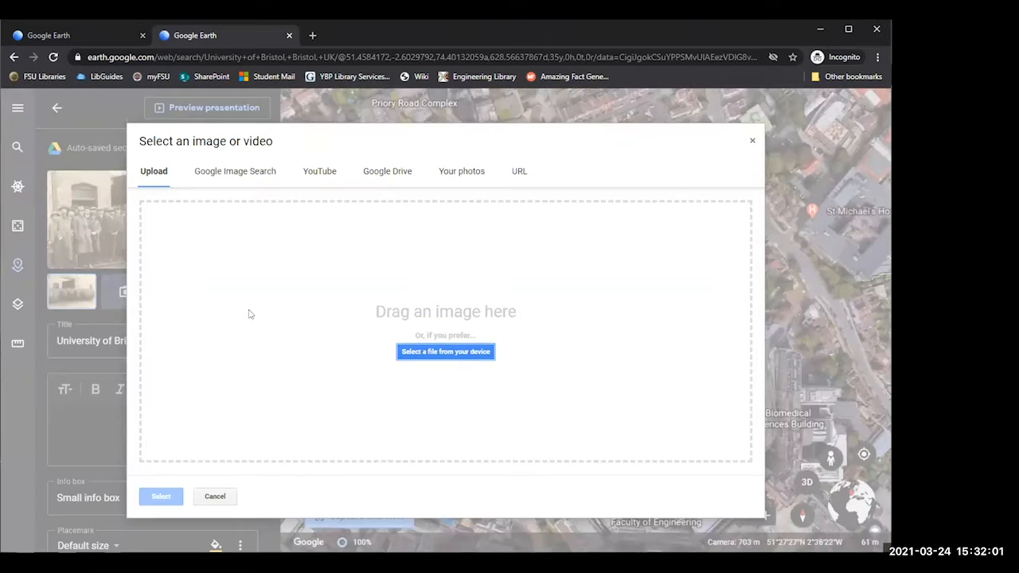
click(451, 355)
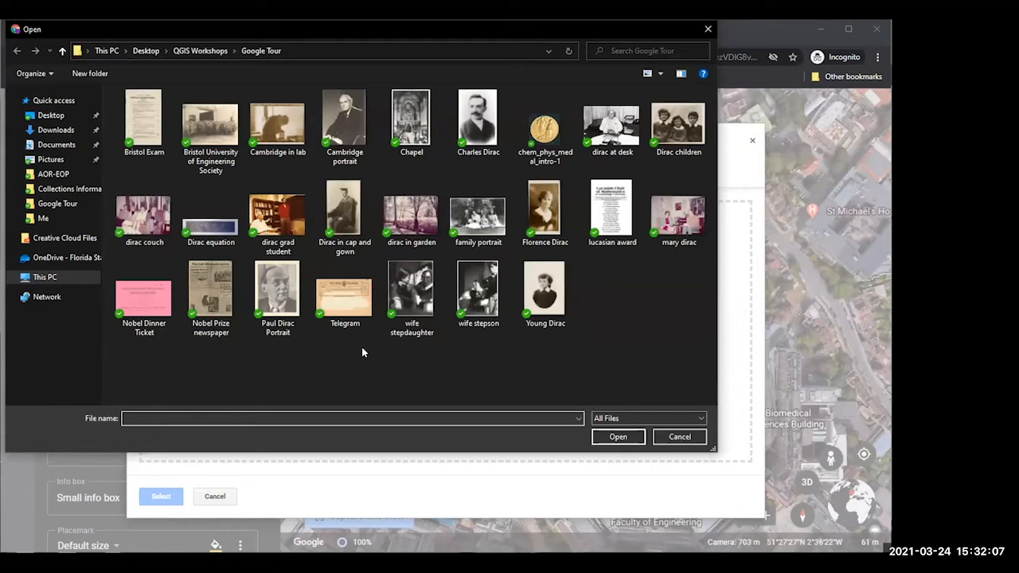
click(336, 214)
double_click(336, 213)
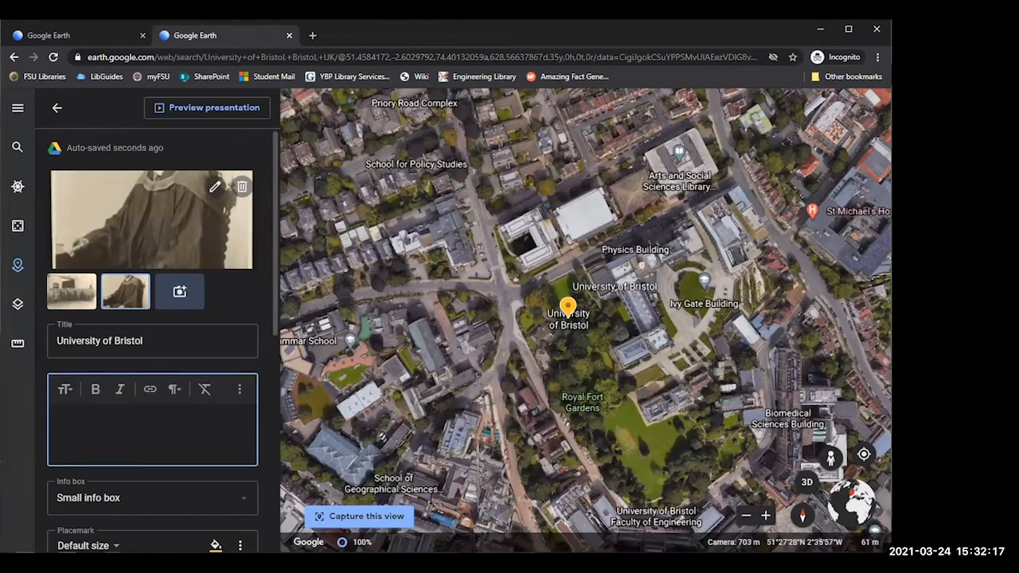
Step: Copy the prepared text on Dirac's Bristol studies from the other window, paste it as the place's description, and look through it
key(alt+Tab)
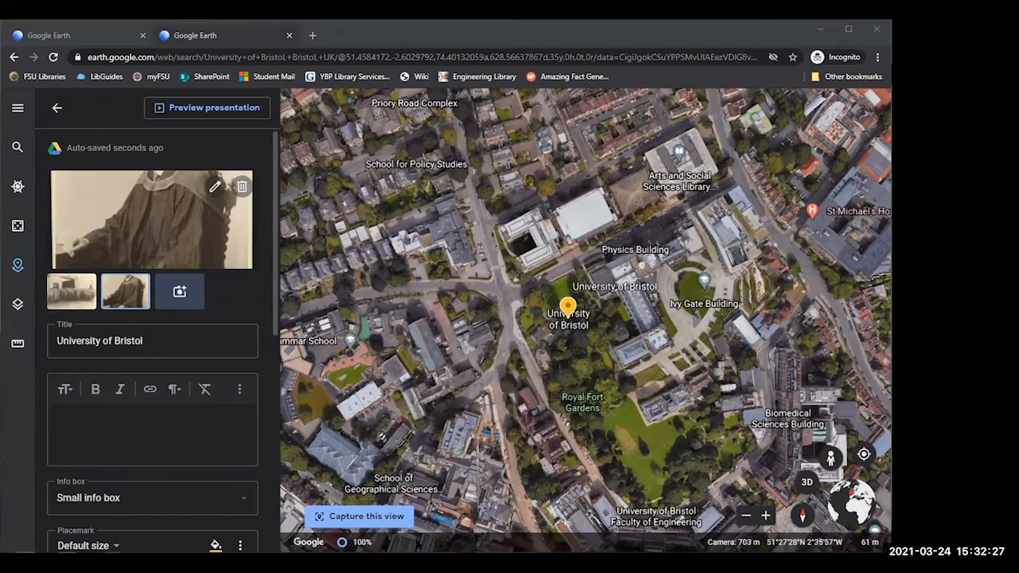
click(112, 418)
key(ctrl+v)
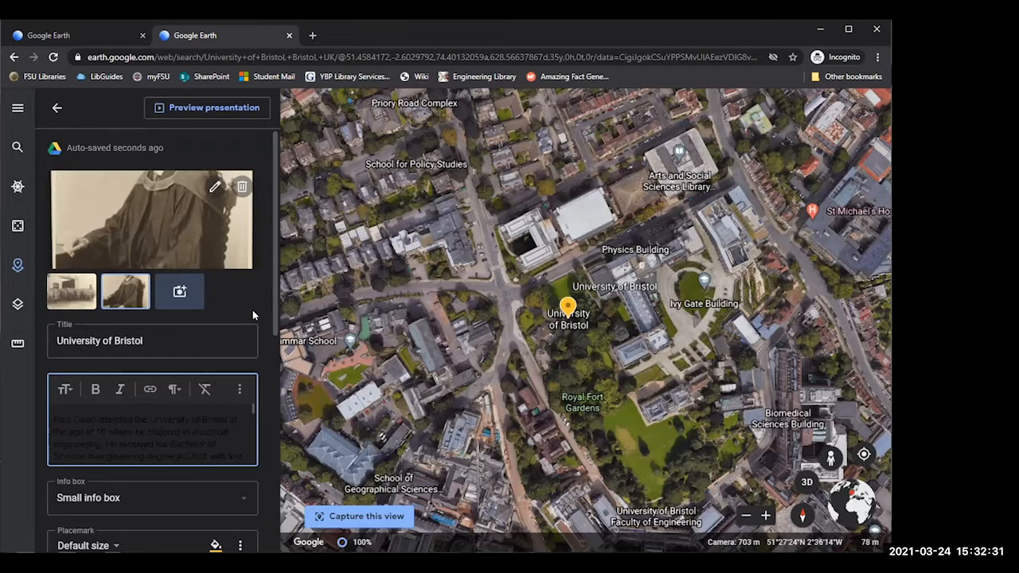
scroll(253, 310, down, 3)
scroll(237, 310, up, 2)
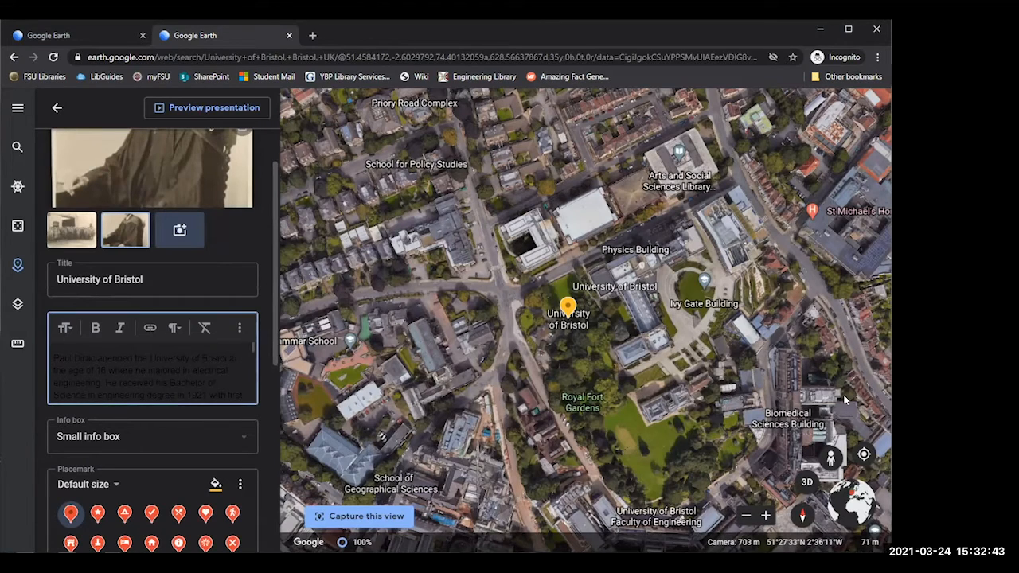
click(120, 406)
scroll(250, 350, down, 1)
scroll(88, 316, down, 2)
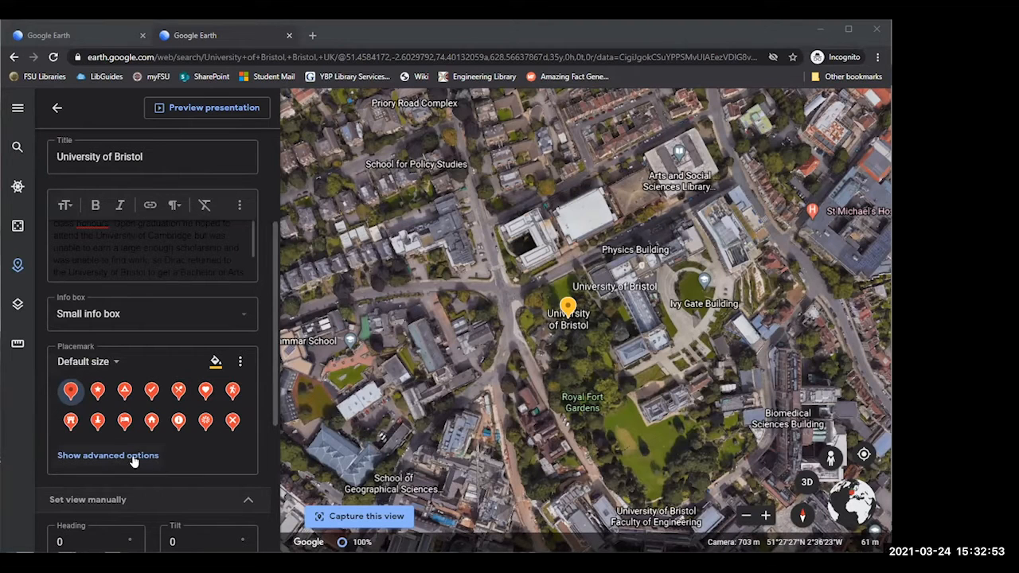
Step: Show the placemark's advanced options and set the University of Bristol label color to purple
click(93, 457)
scroll(40, 397, down, 2)
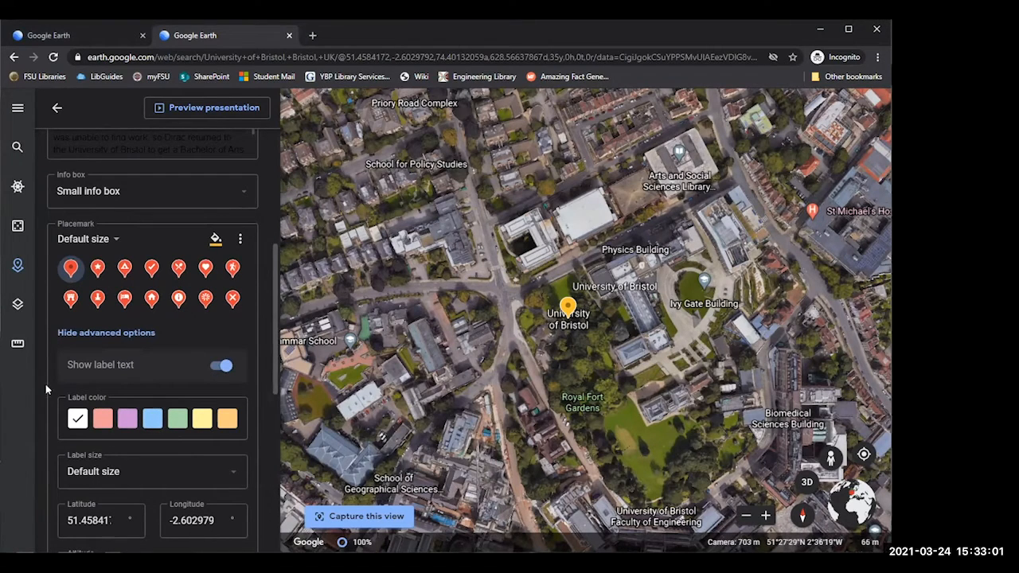
click(130, 427)
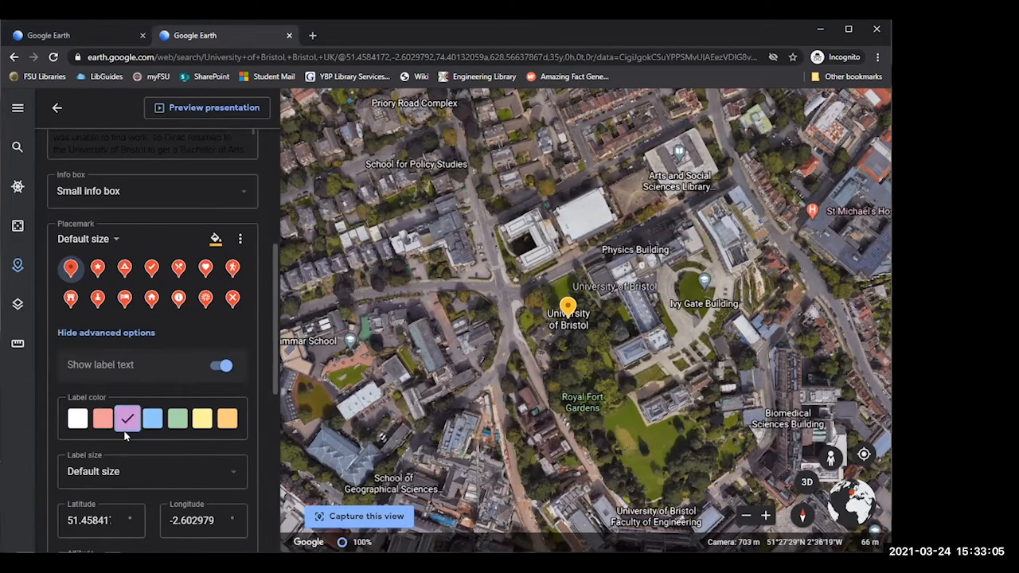
Step: Try the Extra large and Small sizes on the University of Bristol label, and return it to Default size
click(122, 471)
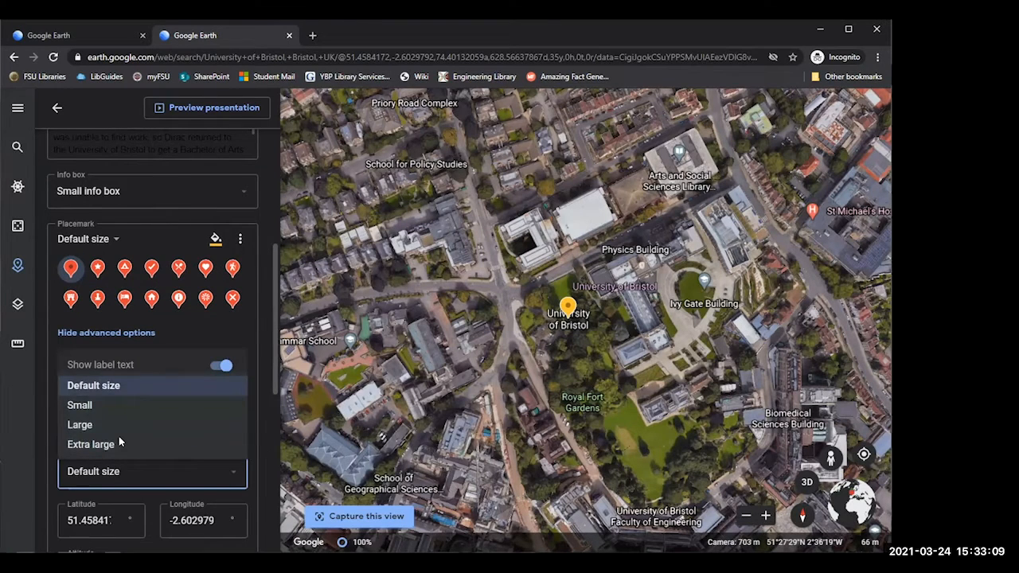
click(119, 443)
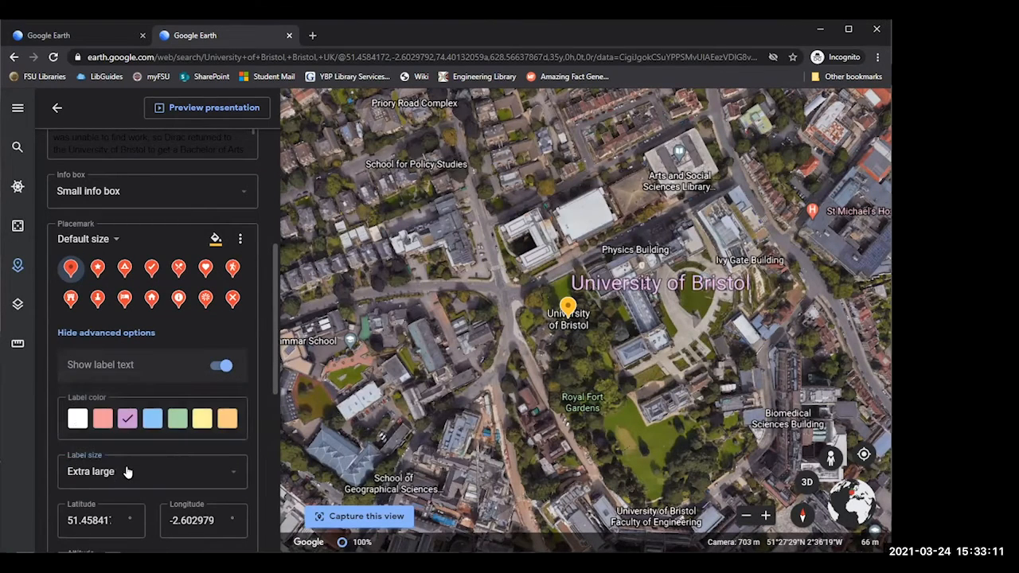
click(125, 473)
click(102, 406)
click(132, 471)
click(107, 383)
Step: Try the Clamp to ground and Absolute grounding options on the placemark, and return it to Relative to ground
scroll(155, 466, down, 3)
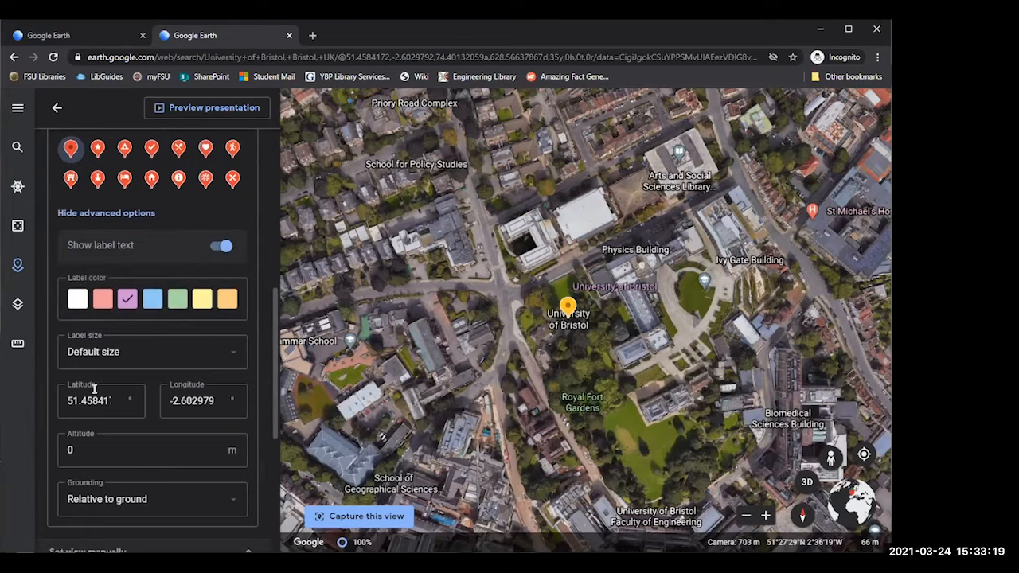
scroll(100, 374, down, 1)
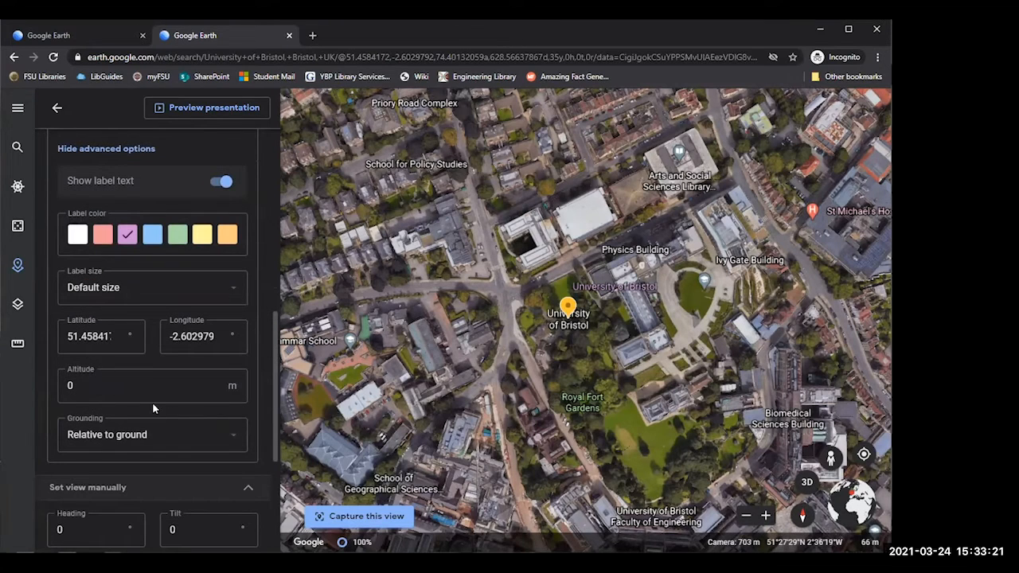
click(154, 434)
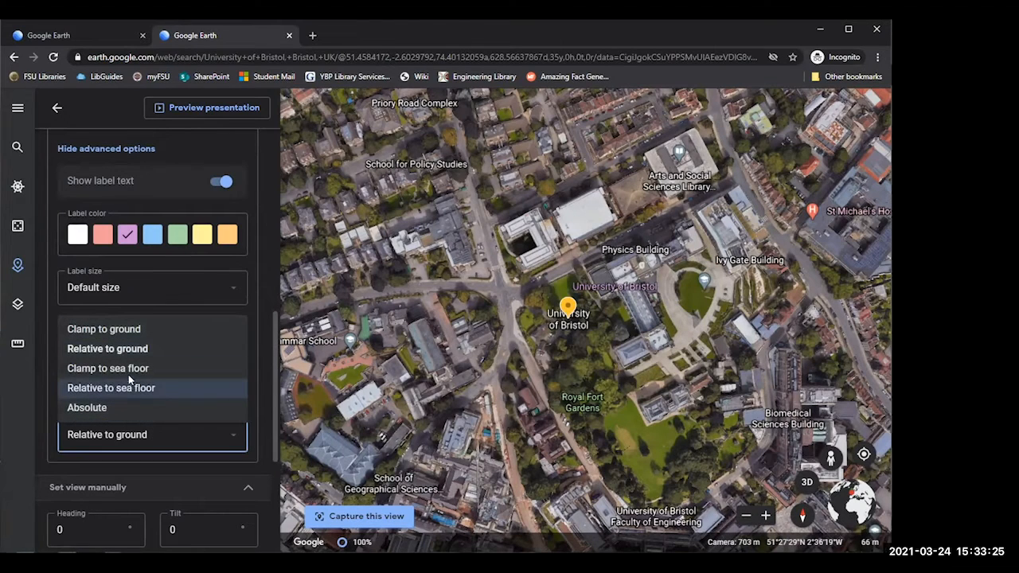
click(129, 336)
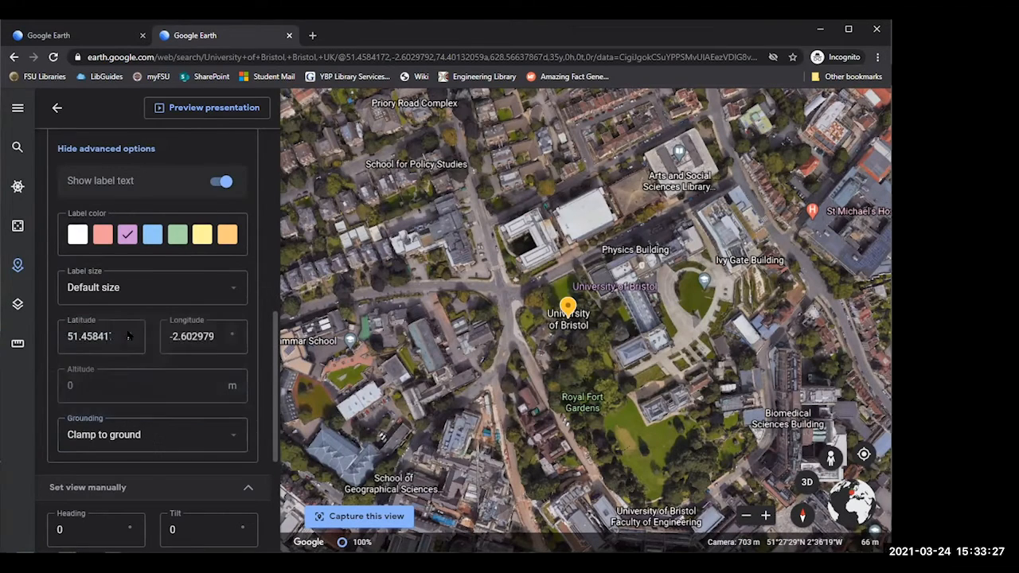
click(150, 436)
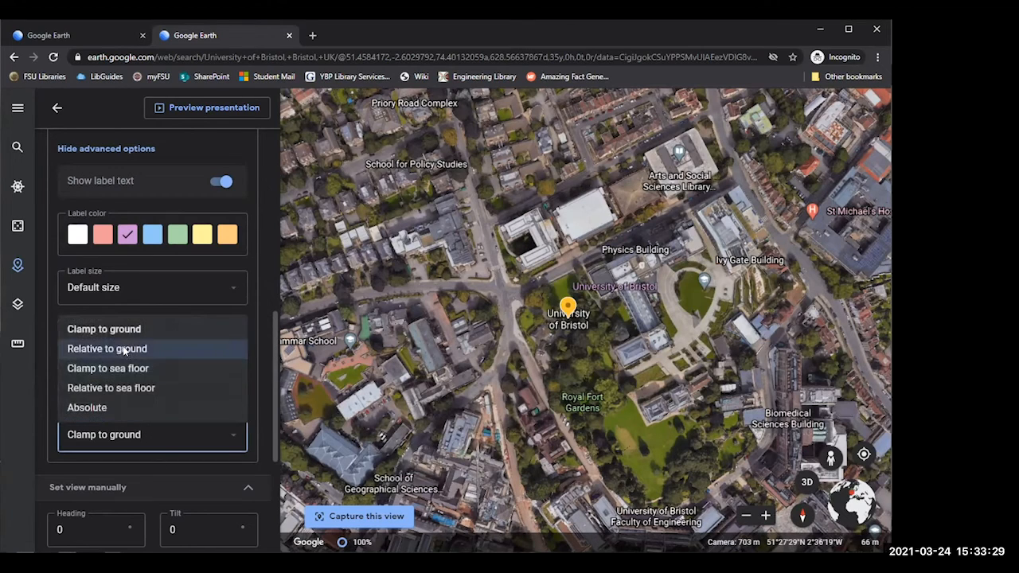
click(120, 402)
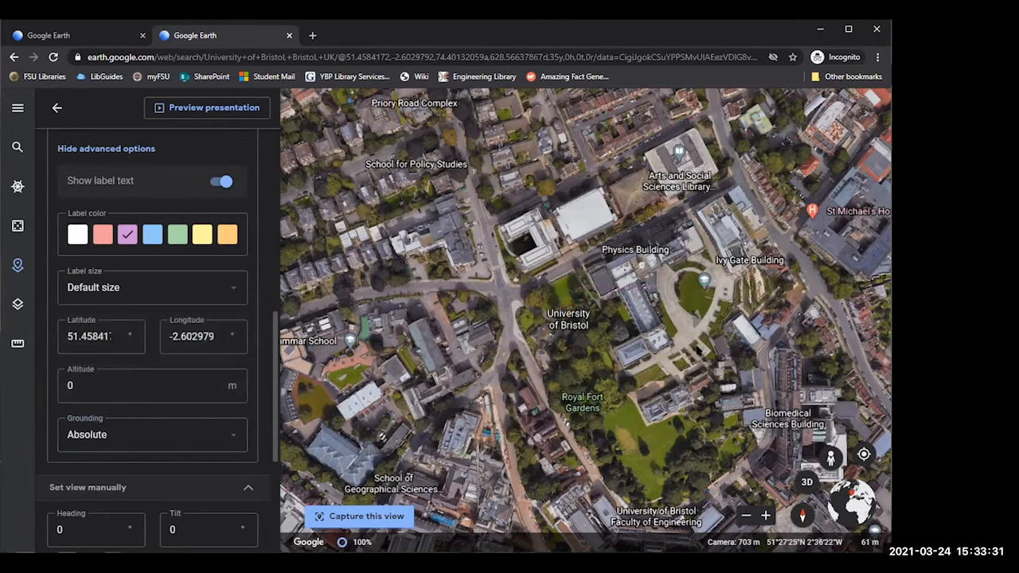
click(183, 436)
click(170, 350)
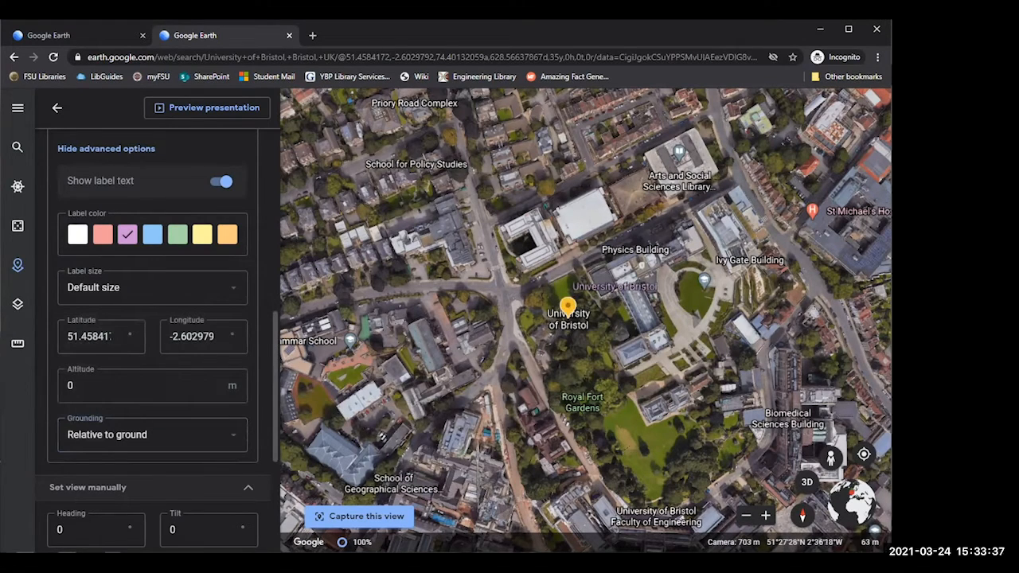
Step: Reset the University of Bristol place's manual view settings to their defaults
scroll(159, 422, down, 1)
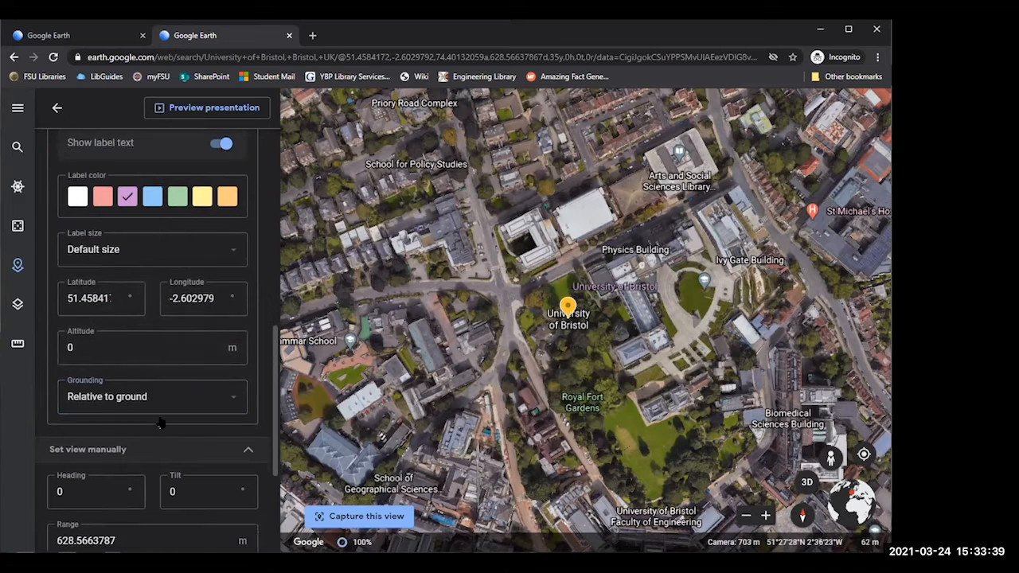
scroll(159, 422, down, 3)
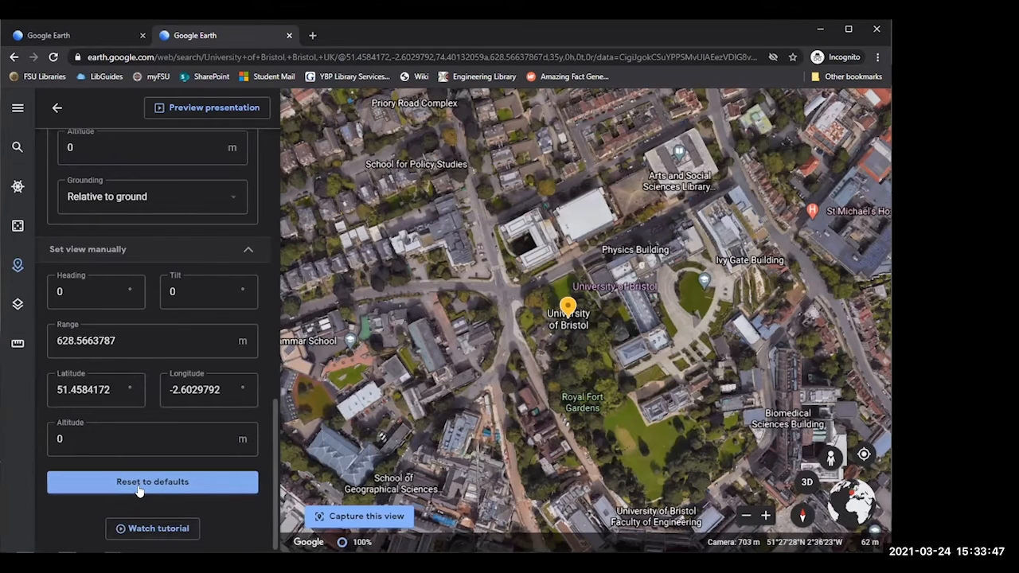
click(138, 484)
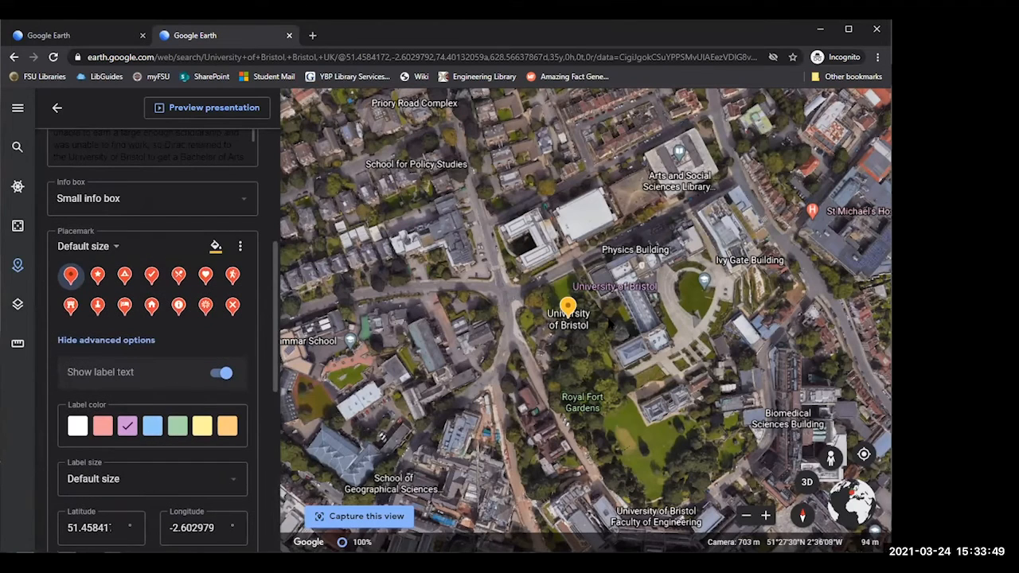
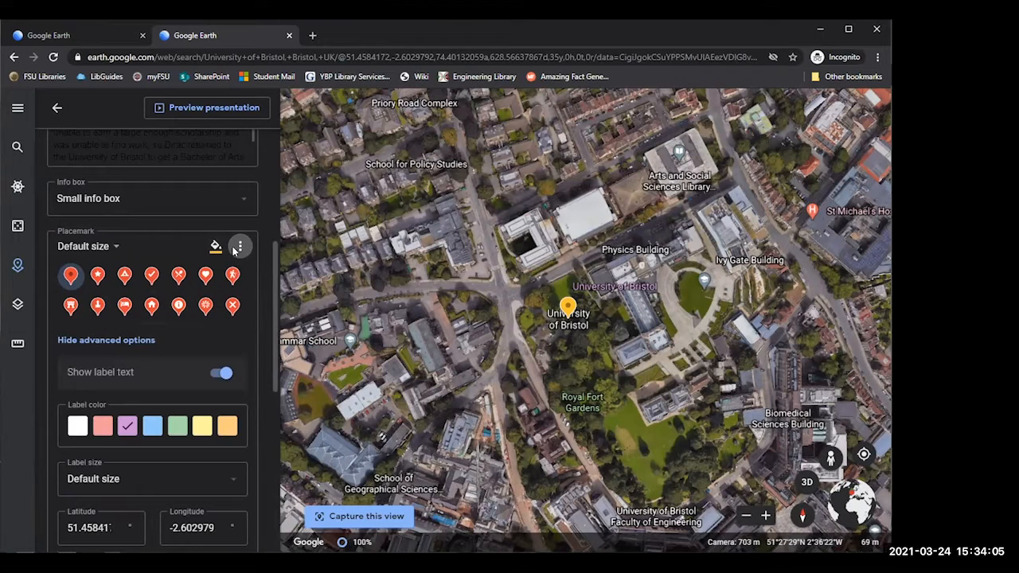
Step: Browse the full placemark icon library for the University of Bristol place, from Shapes through Crisis and Weather to Animals
click(240, 249)
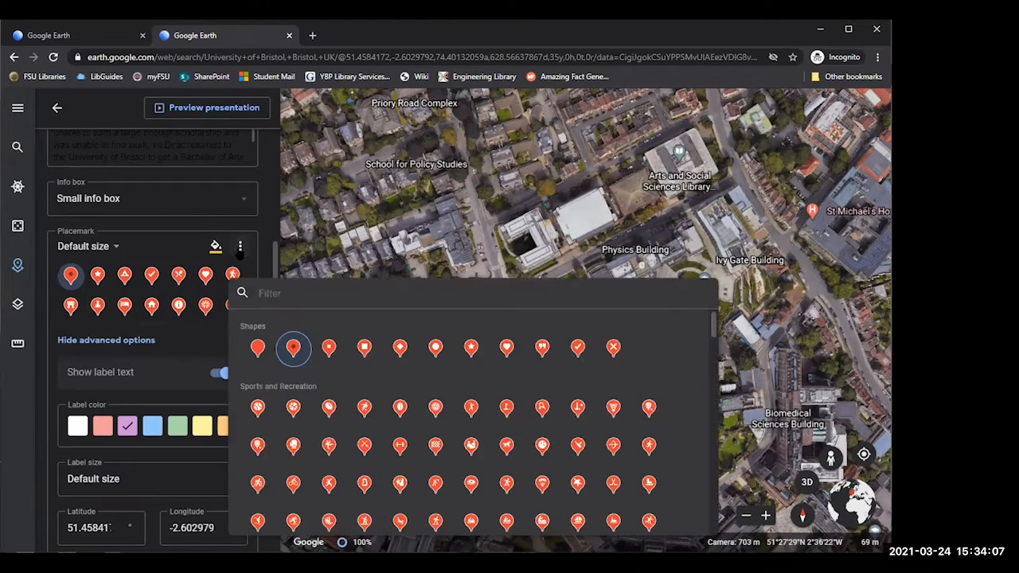
scroll(382, 380, down, 2)
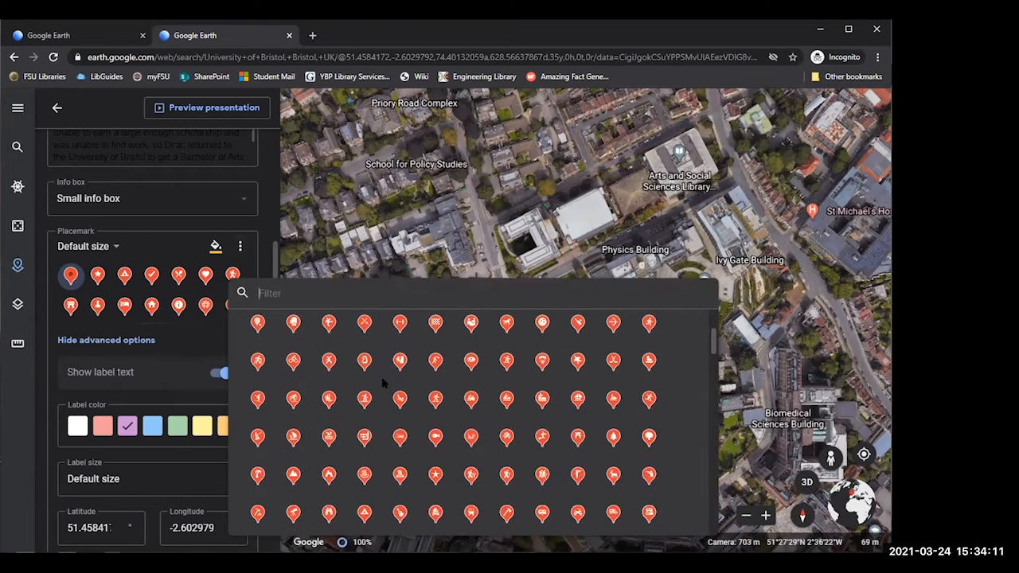
scroll(362, 480, down, 5)
scroll(361, 479, down, 1)
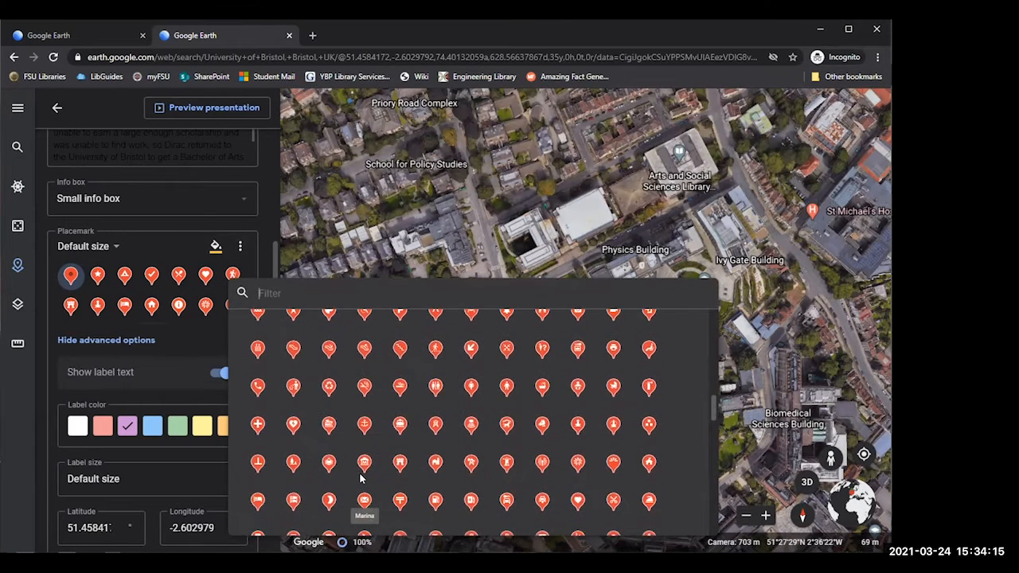
scroll(360, 476, down, 2)
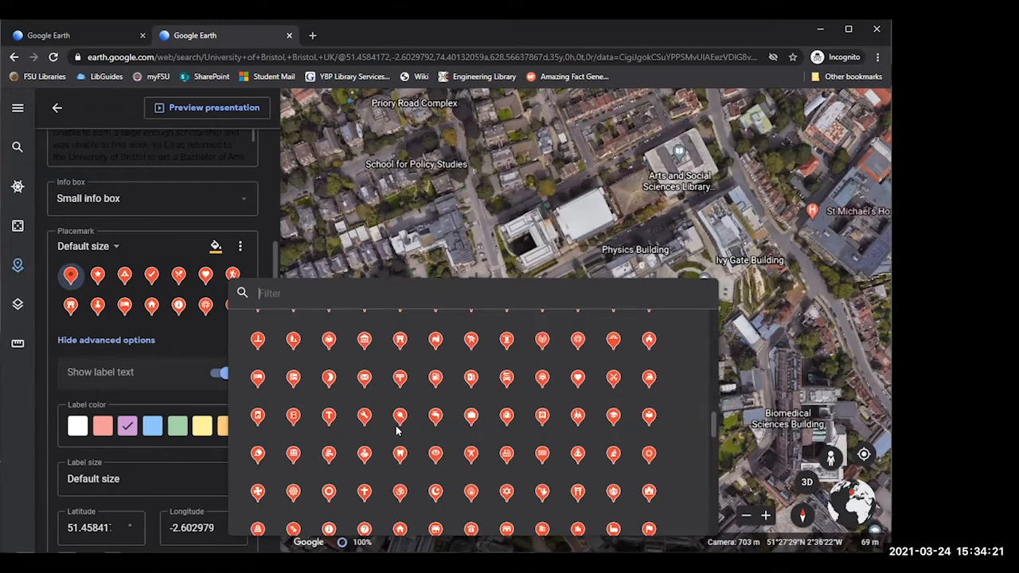
scroll(396, 430, down, 2)
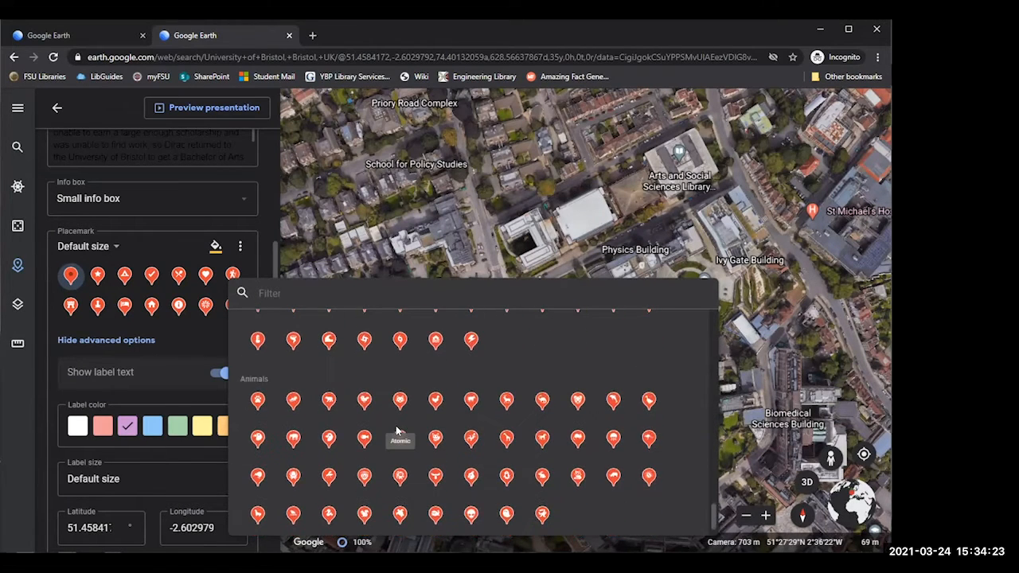
scroll(396, 430, down, 1)
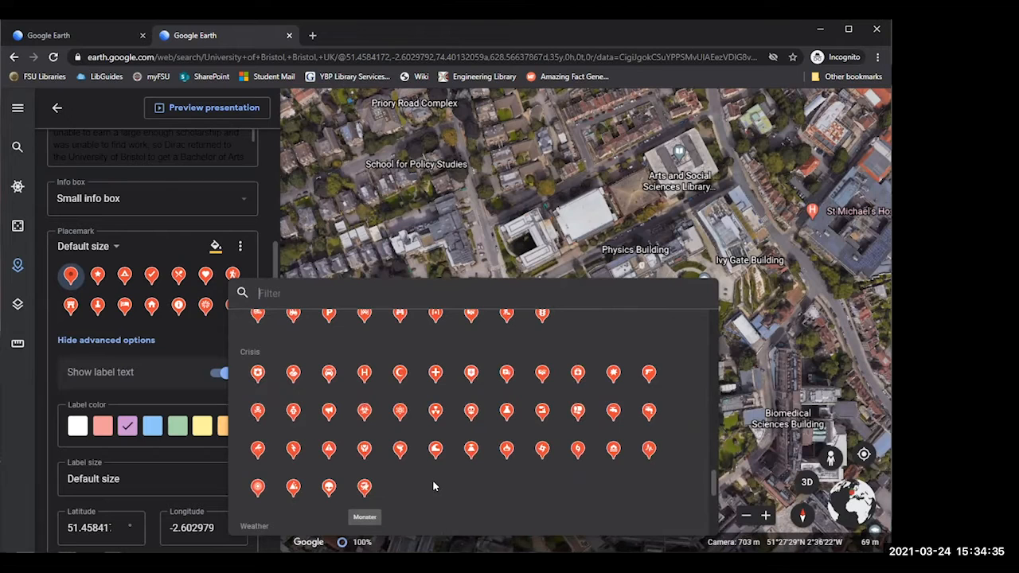
scroll(259, 348, down, 5)
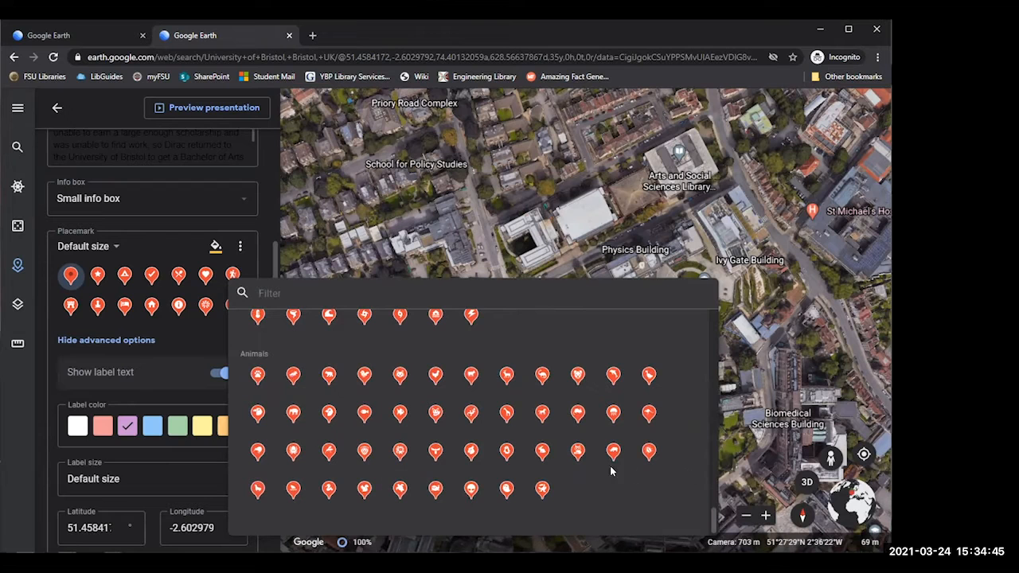
scroll(513, 417, up, 10)
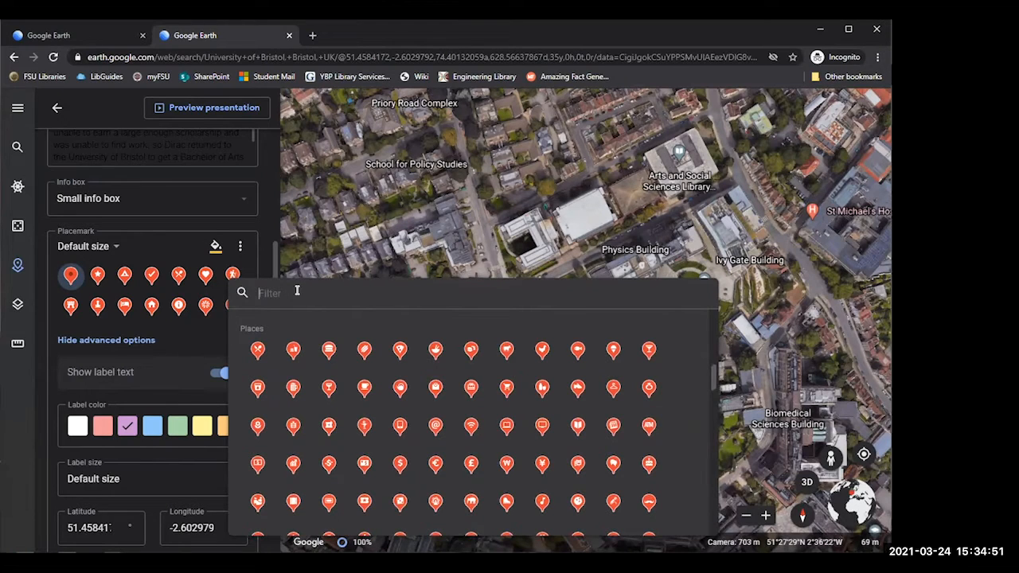
Step: Filter the placemark icons by "sch", apply the two-figure school icon to University of Bristol, and color it dark purple
text(sch)
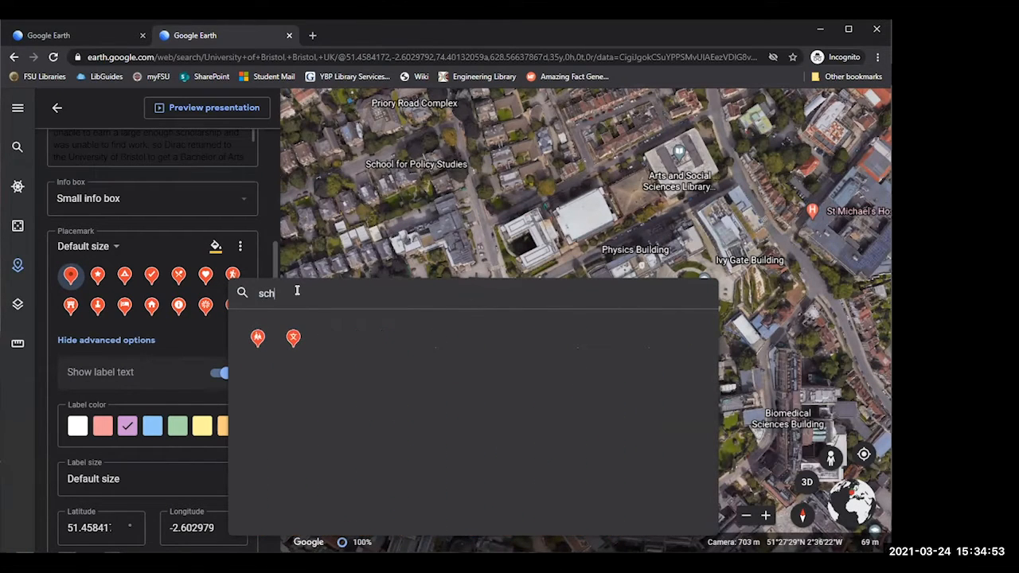
click(254, 341)
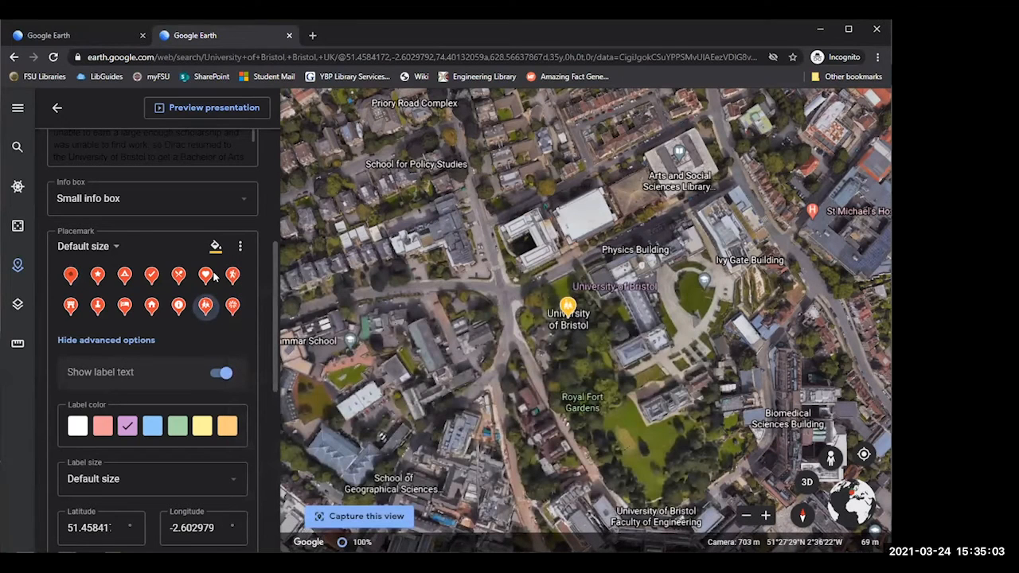
click(215, 248)
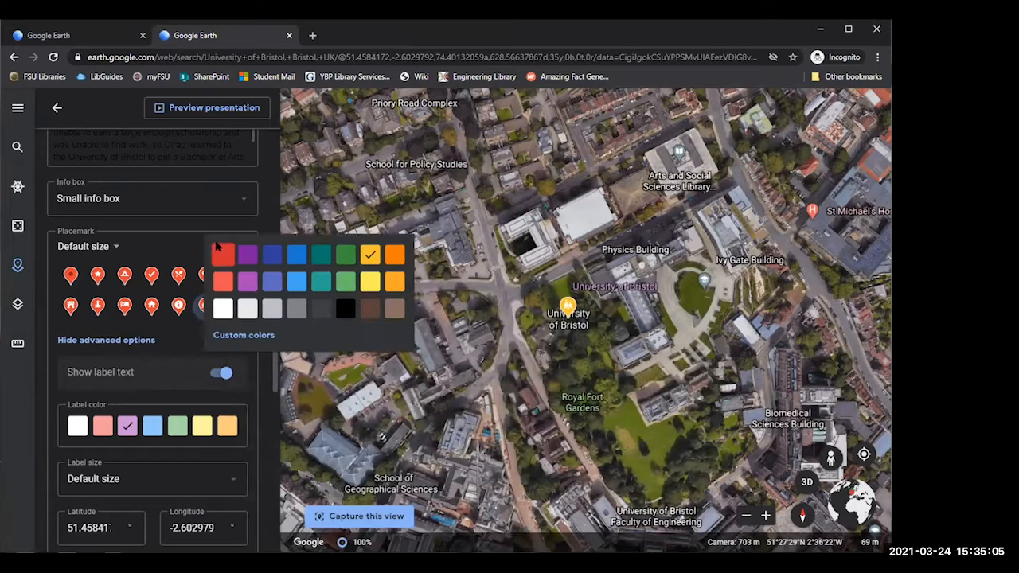
click(243, 254)
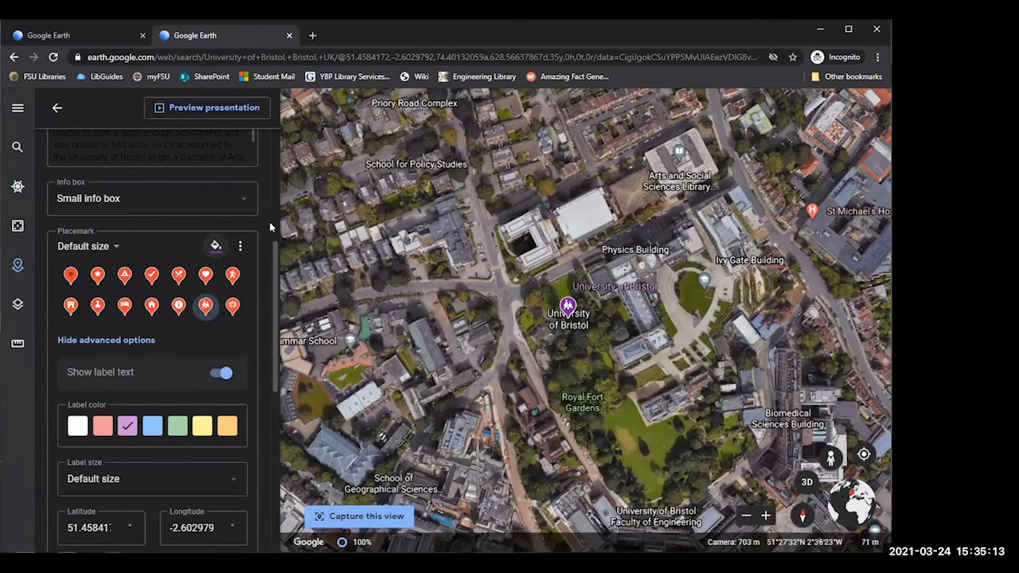
Step: Preview the University of Bristol slide in the presentation, checking its description and second image, and return to editing
click(201, 112)
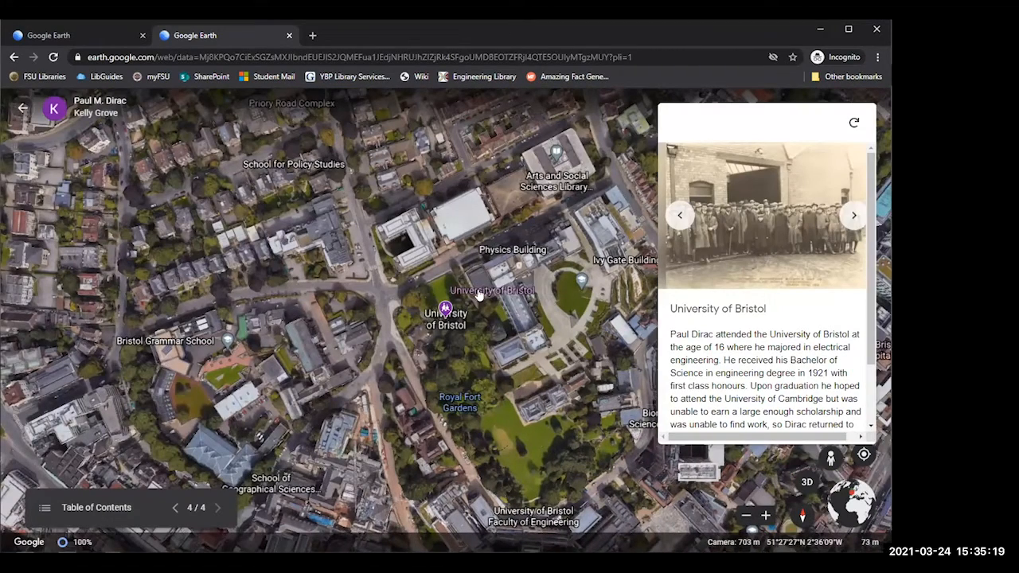
scroll(766, 270, down, 2)
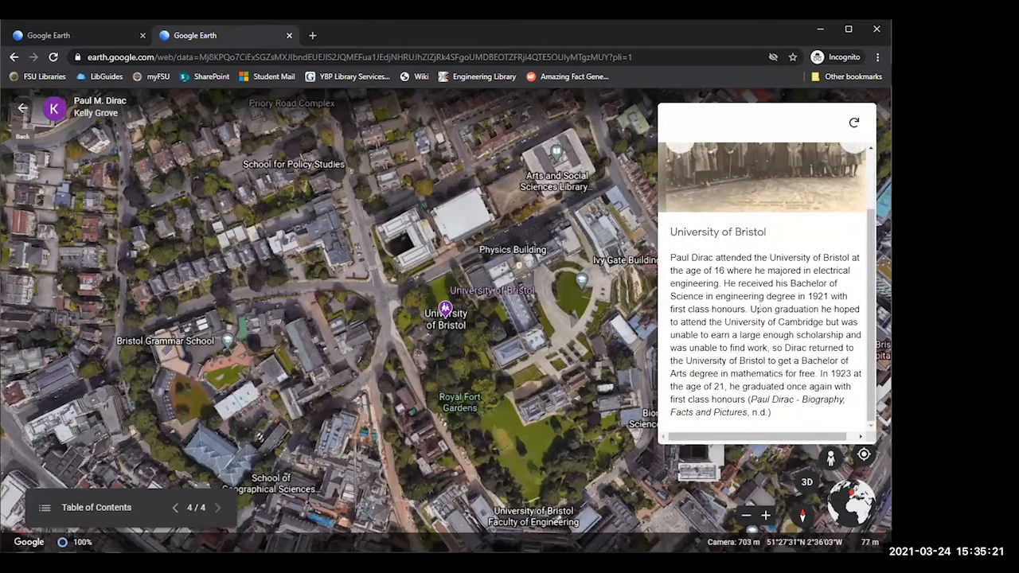
scroll(850, 215, up, 2)
click(851, 216)
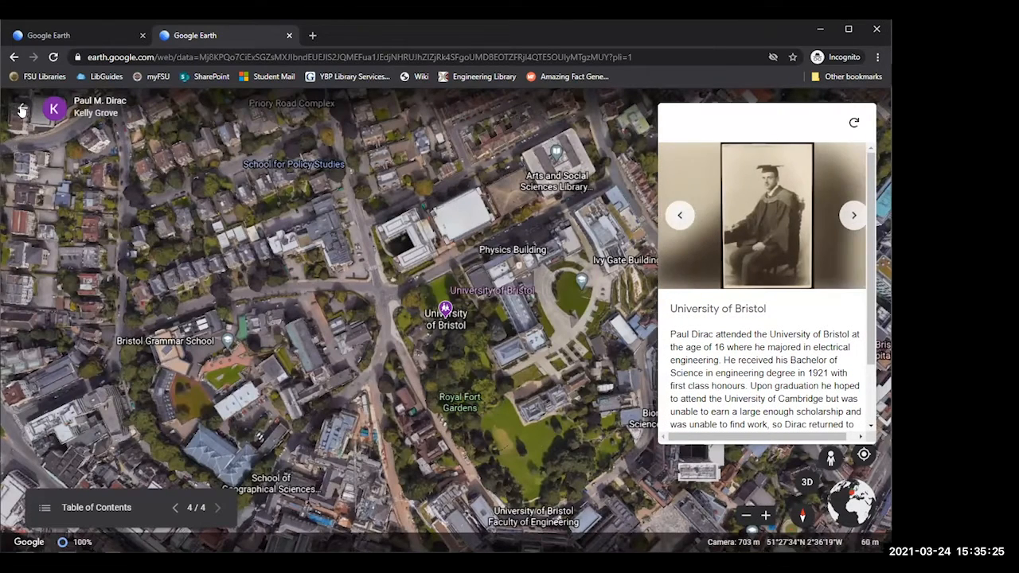
click(23, 110)
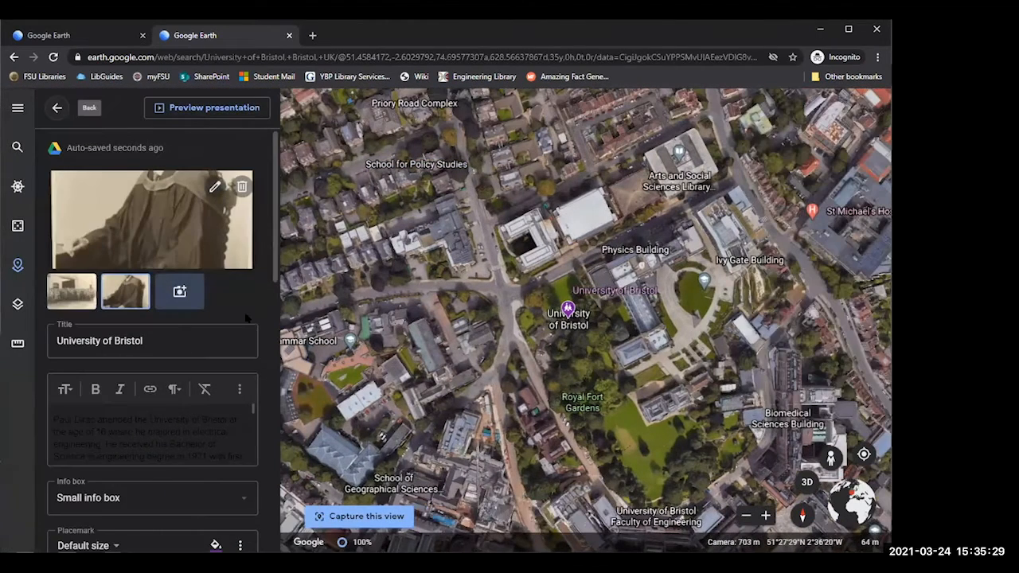
Step: Return to the Paul M. Dirac project and search for the Stockholm Concert Hall, Hötorget, as a new place
click(57, 109)
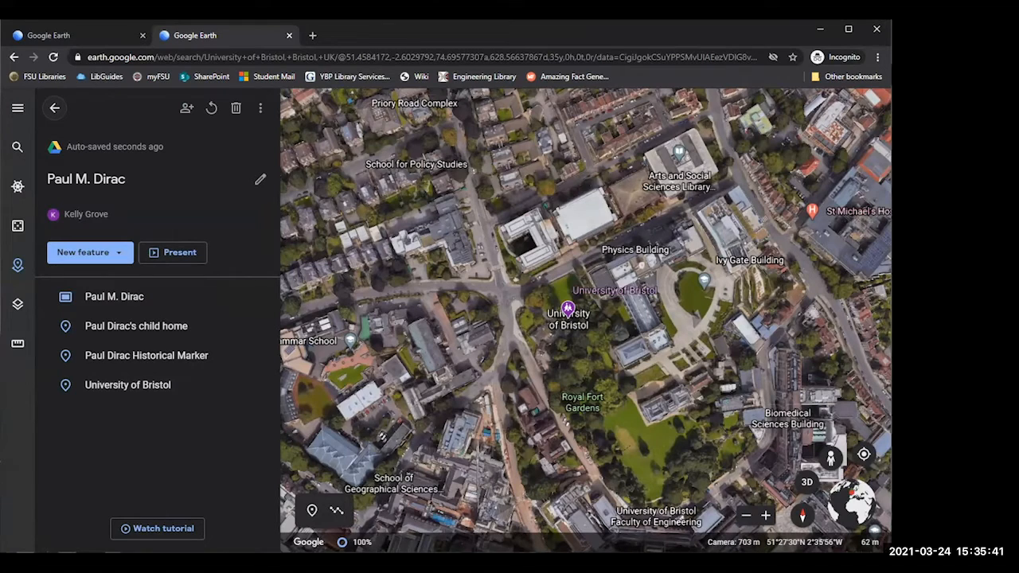
click(96, 261)
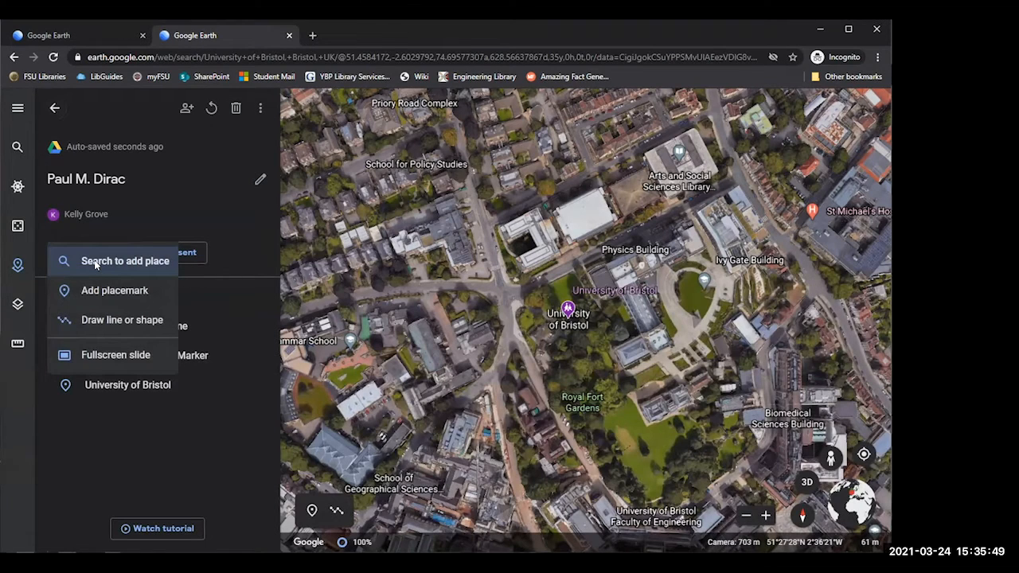
click(94, 263)
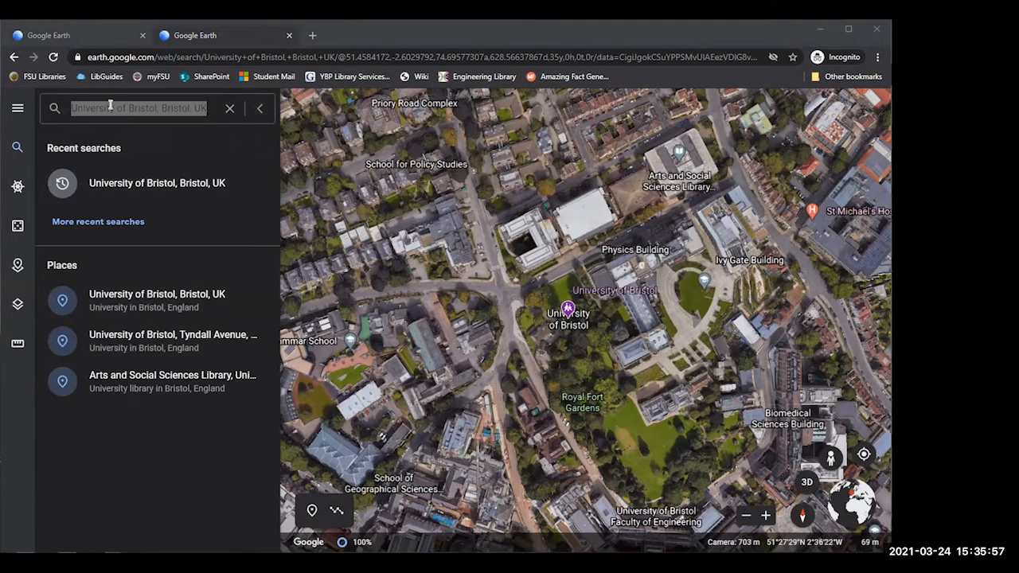
click(74, 103)
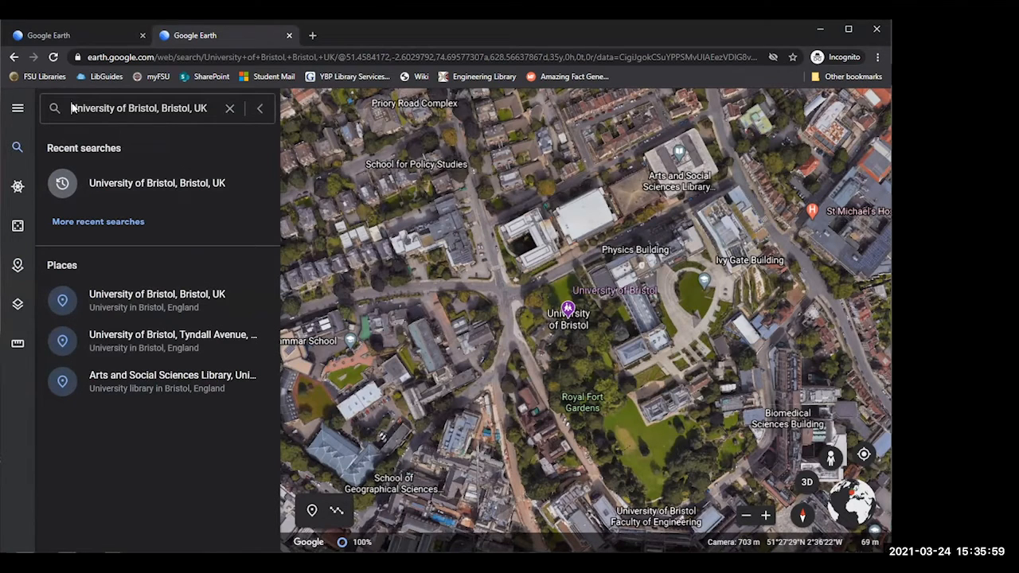
triple_click(71, 108)
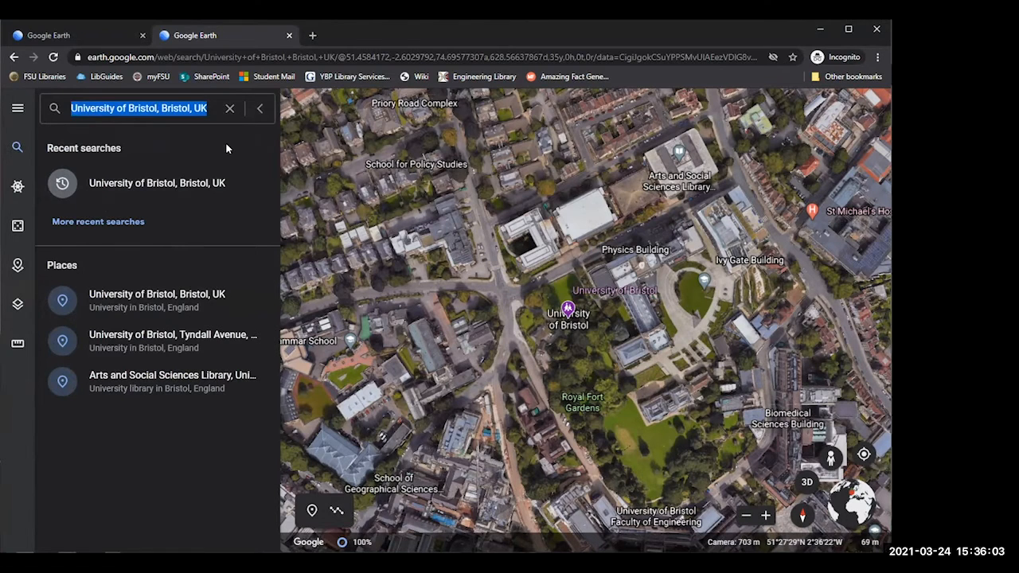
text(Stockholm Concert Hall)
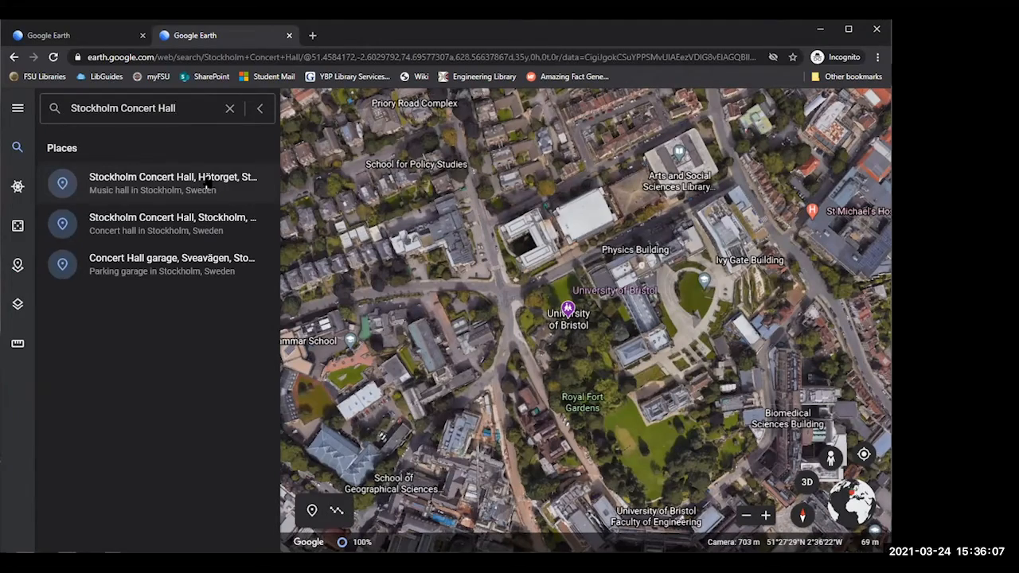
click(206, 181)
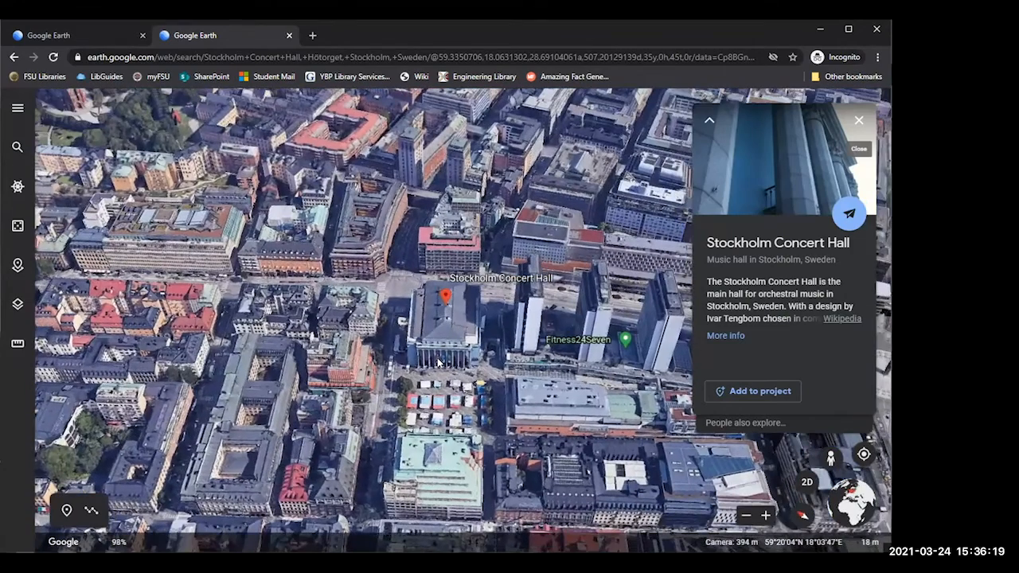
Step: Orient the view north and save the concert hall to the Paul M. Dirac project titled "Winning the Nobel Prize"
click(799, 516)
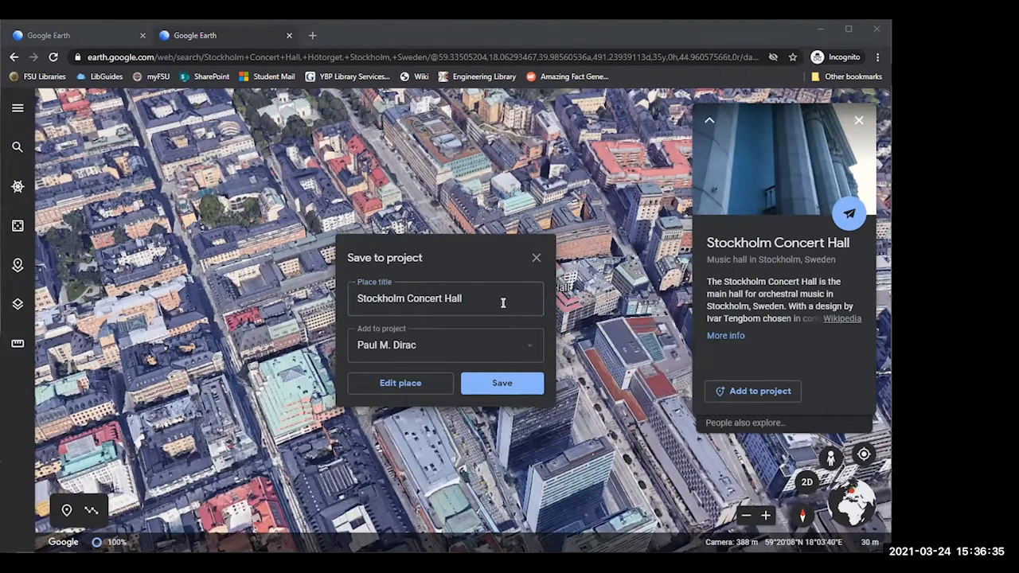
key(ctrl+a)
text(Winning the Nobel Prize)
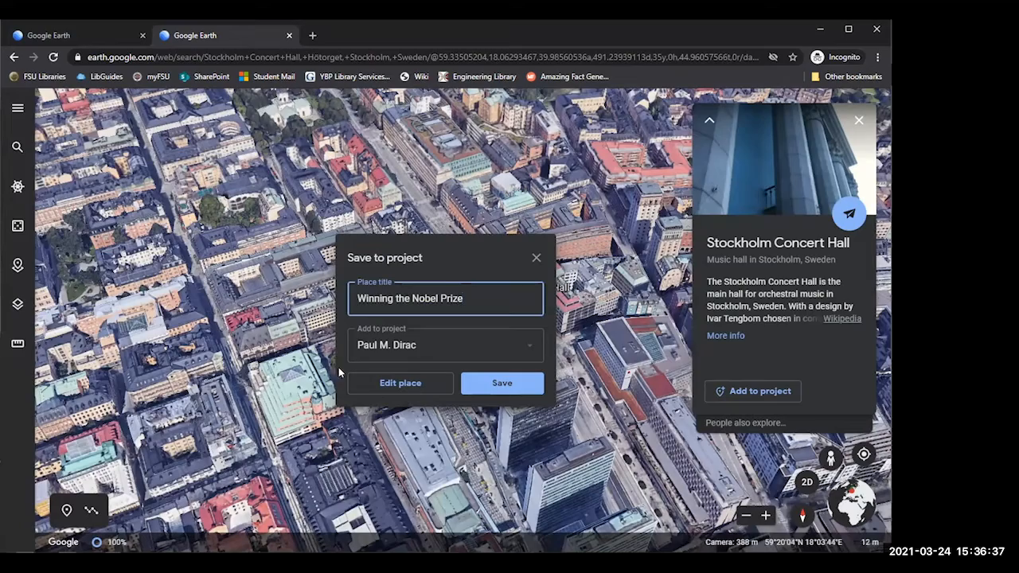
click(502, 384)
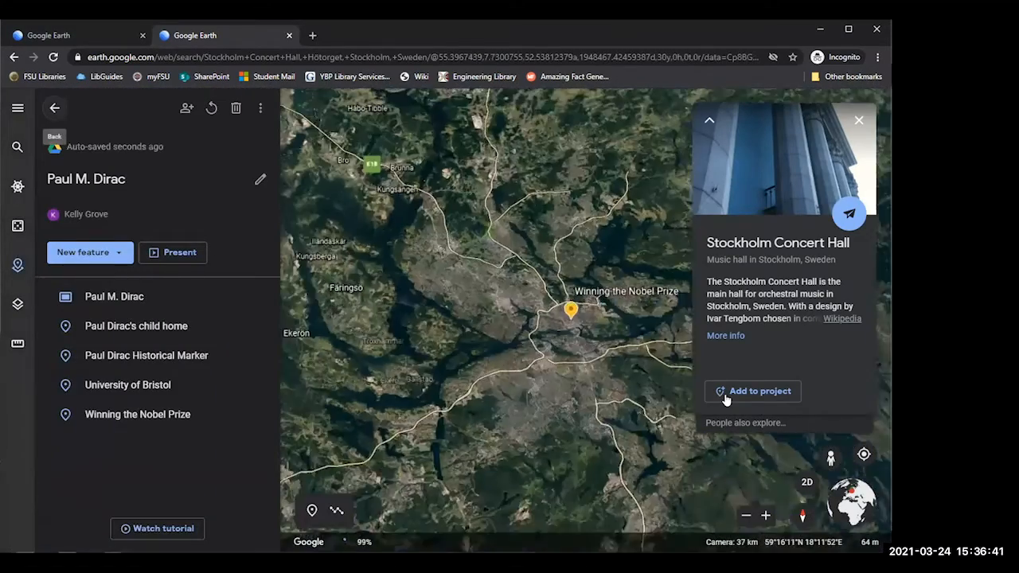
click(726, 394)
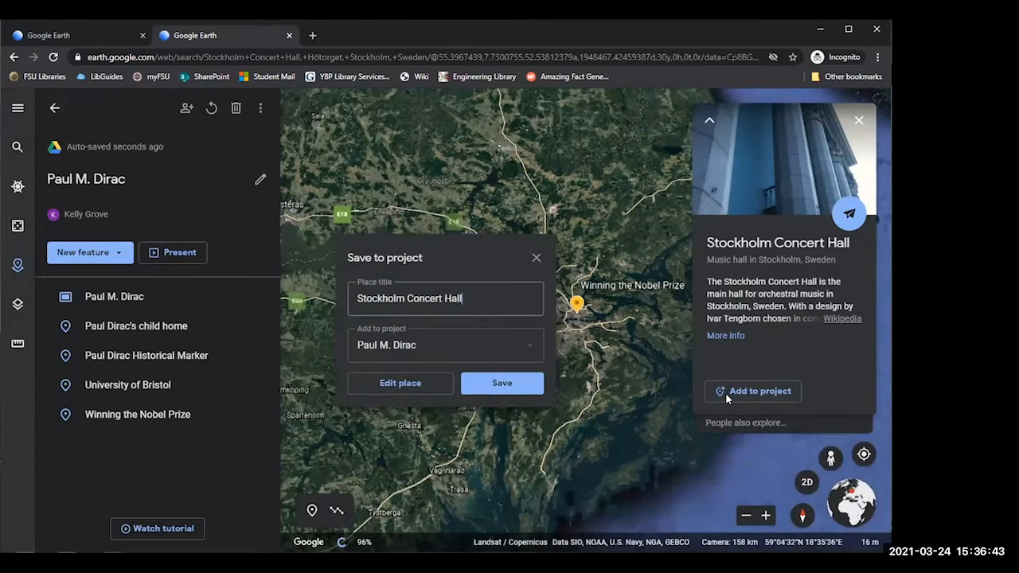
click(536, 258)
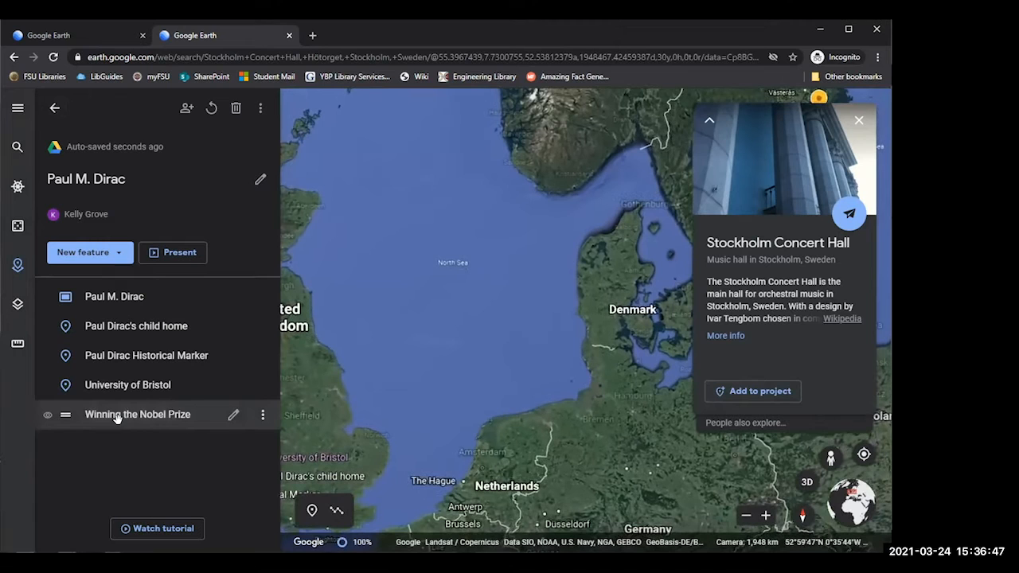
Step: Open the Winning the Nobel Prize place for editing and replace the Google-provided information with custom content fields
click(116, 417)
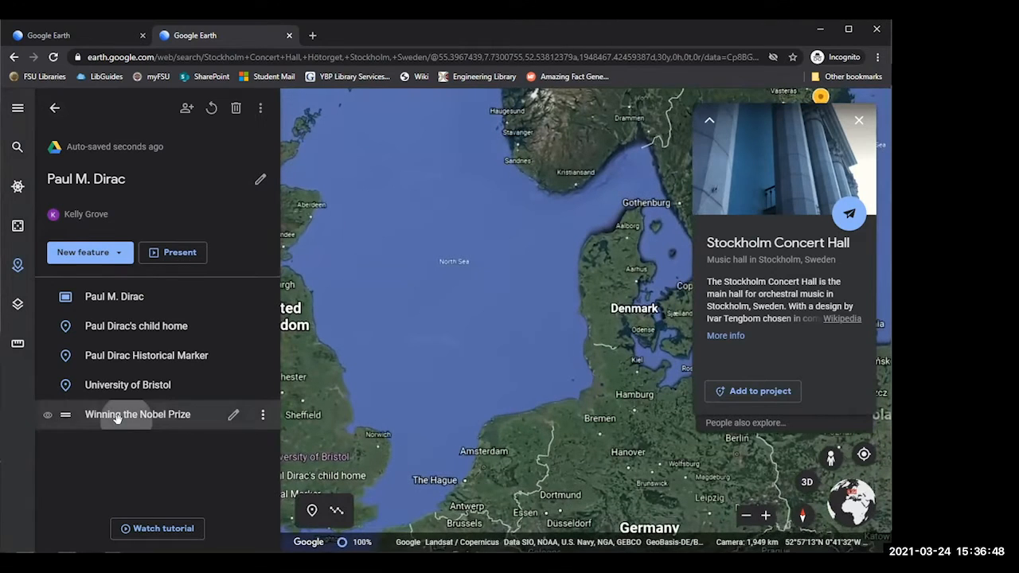
click(197, 422)
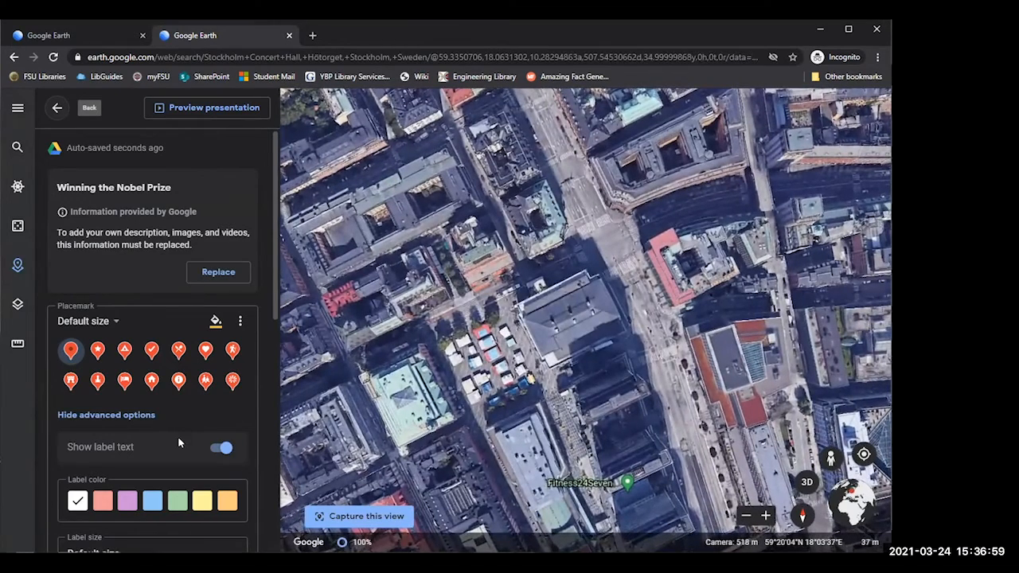
click(203, 272)
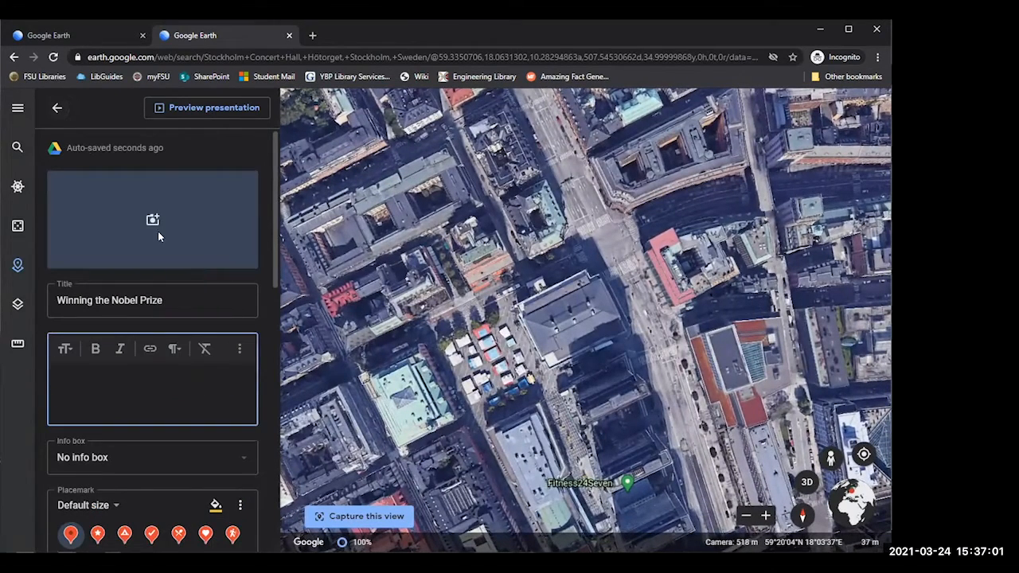
Step: Upload the Telegram, Nobel Prize newspaper and Nobel Dinner Ticket images to the Winning the Nobel Prize place
click(433, 353)
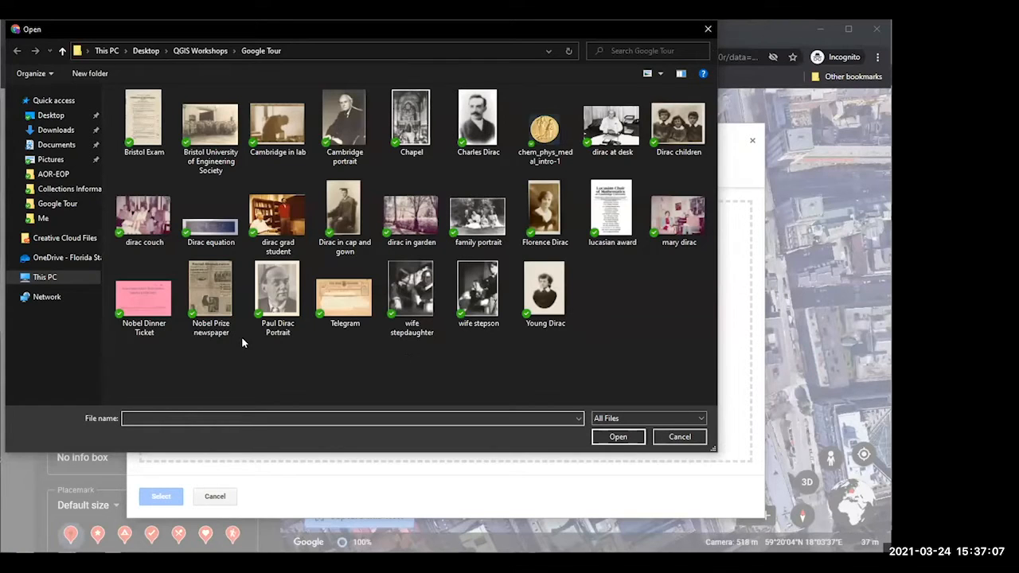
double_click(344, 306)
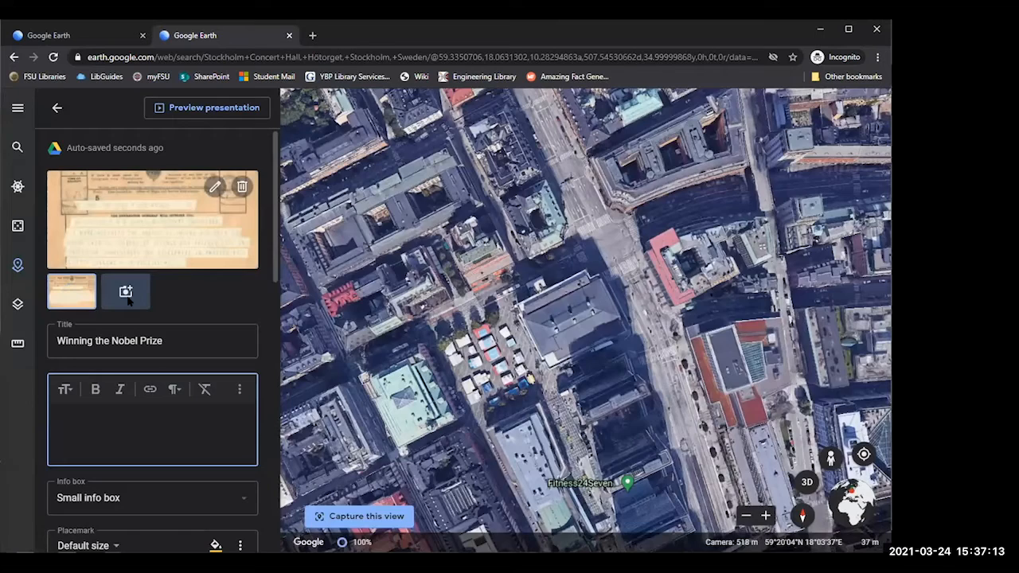
click(126, 293)
click(424, 353)
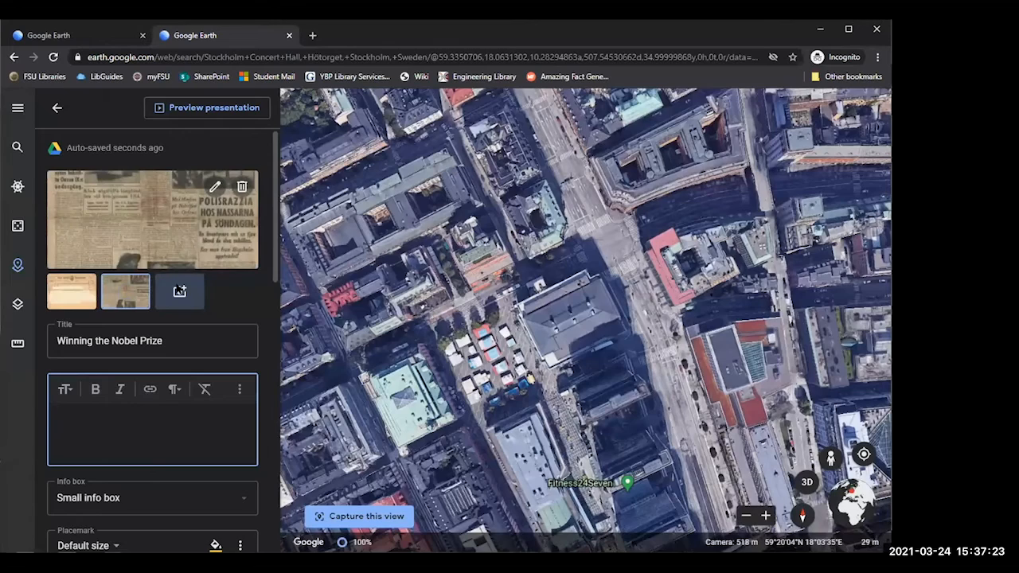
click(195, 289)
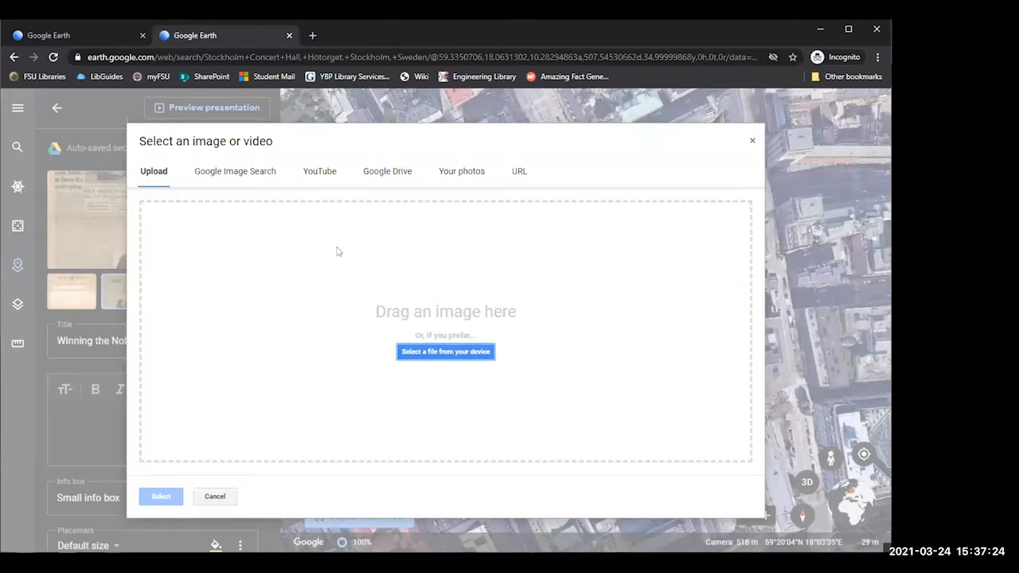
click(422, 352)
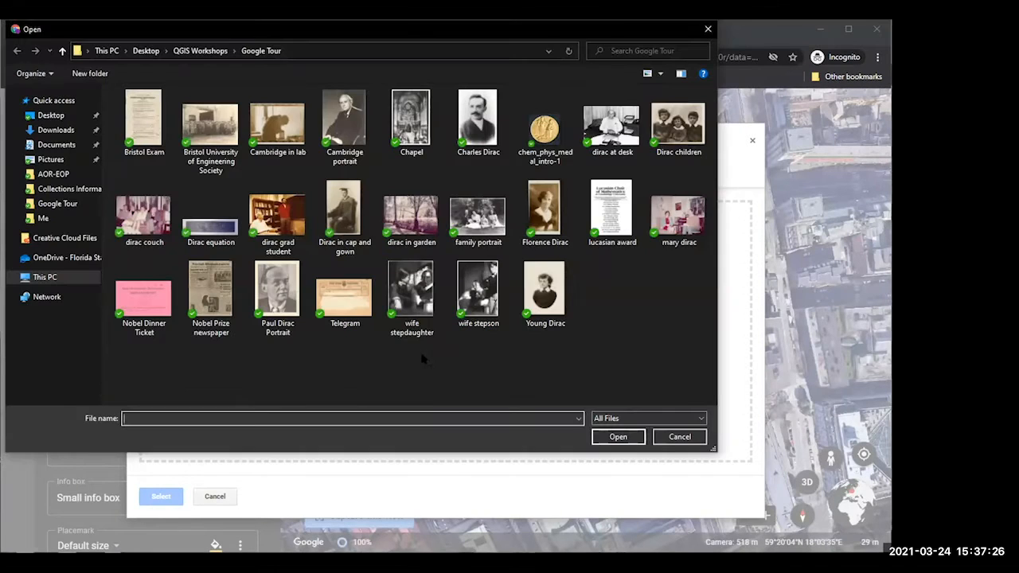
click(151, 299)
double_click(152, 299)
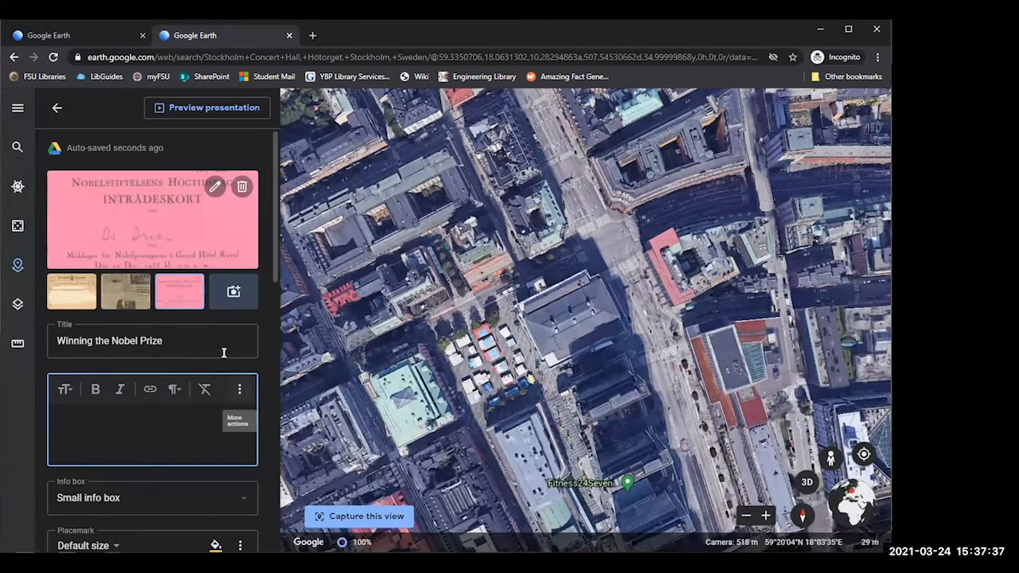
Step: Add the Dirac equation image and paste the description of Dirac's 1933 Nobel Prize for Physics into the place
click(233, 292)
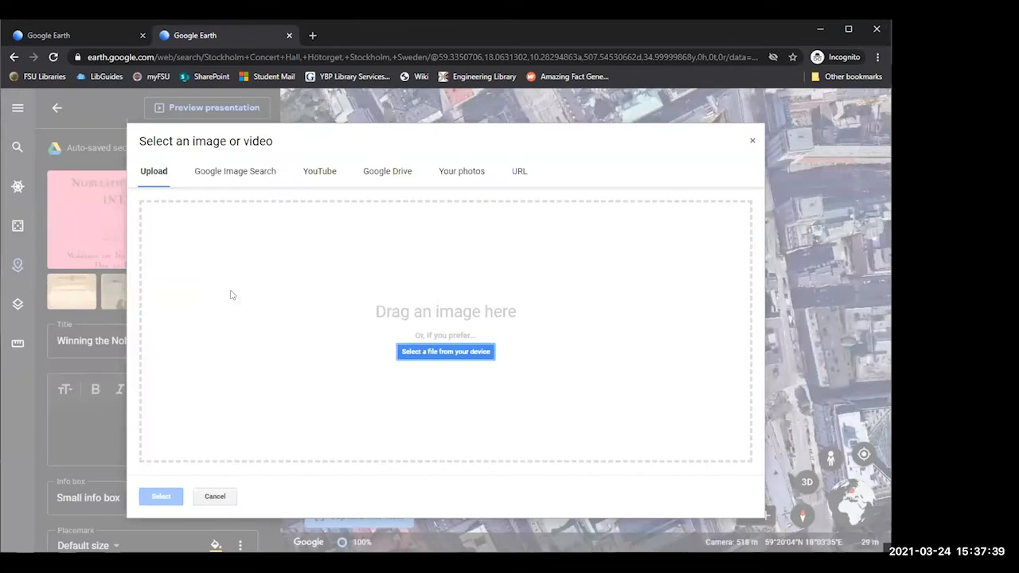
click(471, 356)
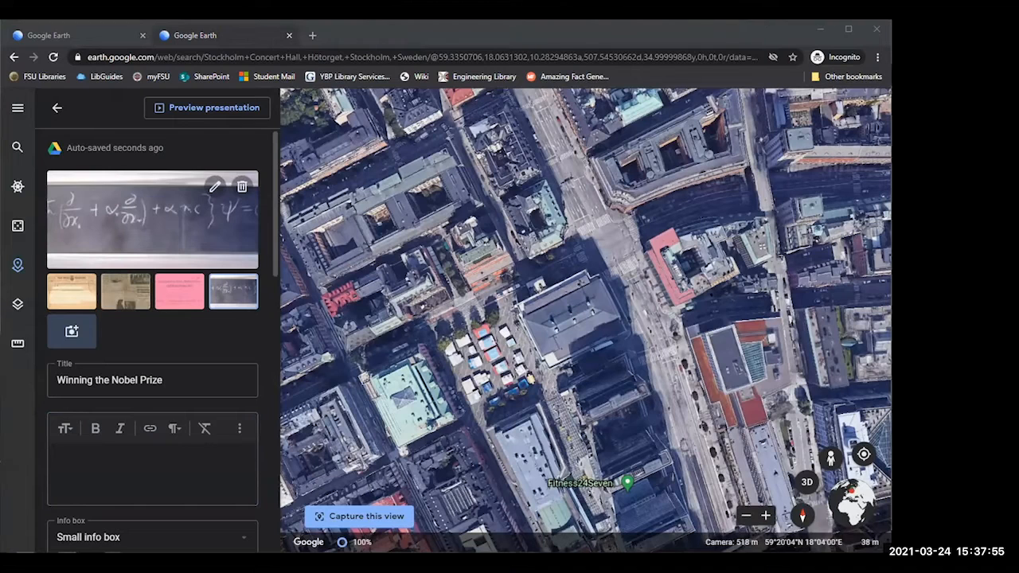
click(162, 489)
key(ctrl+v)
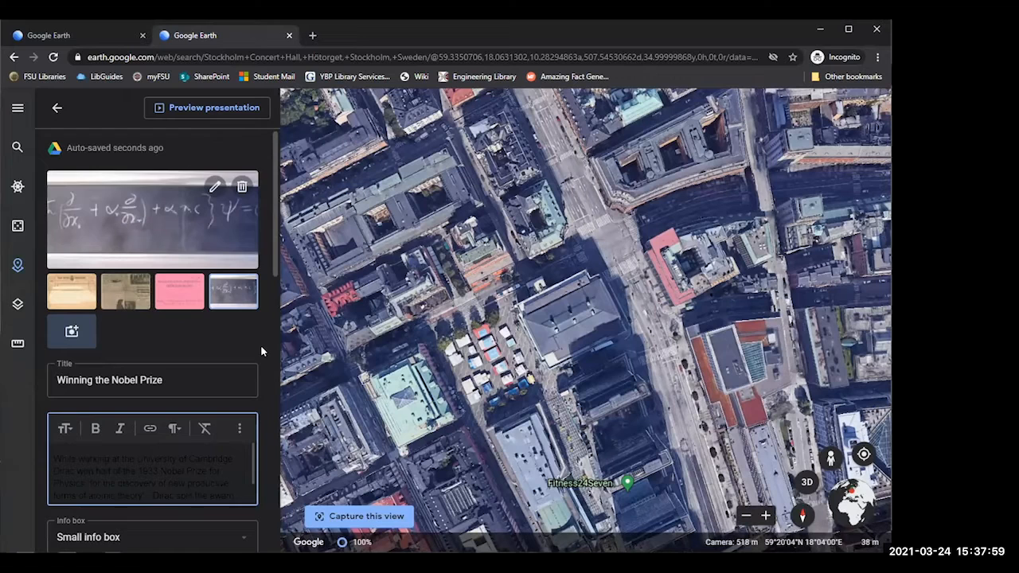
Step: Upload the chem_phys_medal_intro-1 image as the custom placemark icon for Winning the Nobel Prize
scroll(260, 346, down, 5)
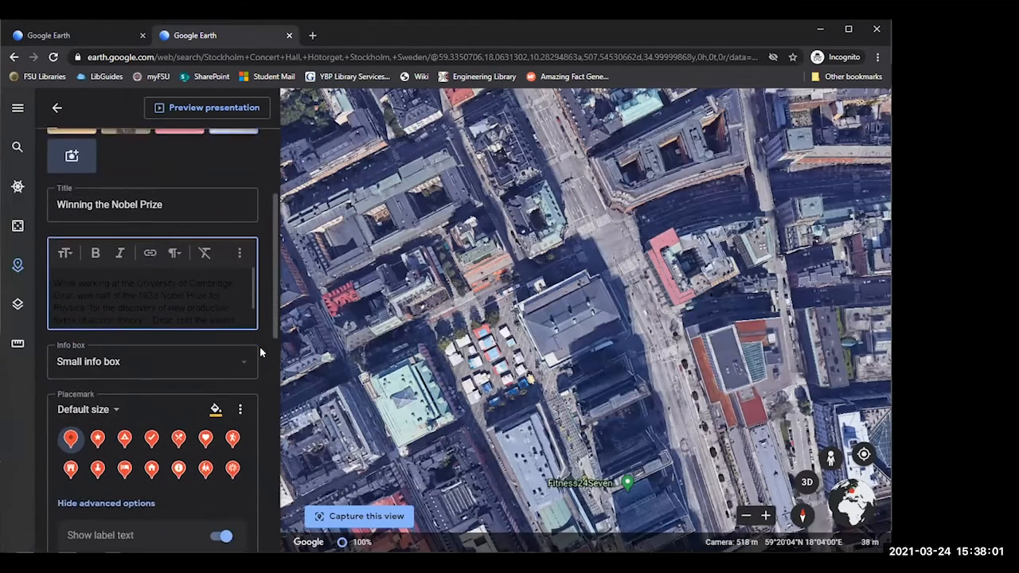
scroll(259, 347, down, 1)
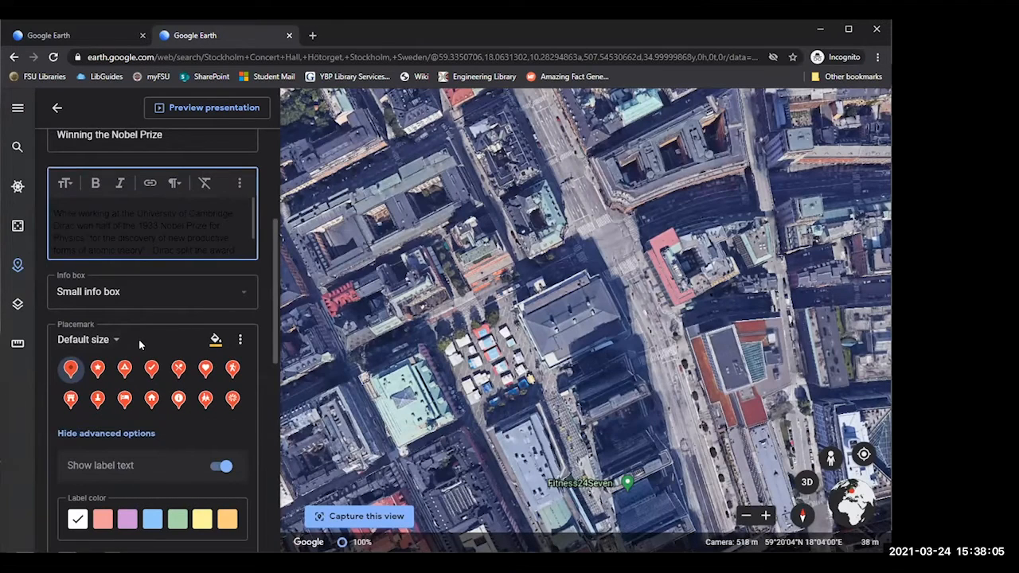
scroll(138, 339, down, 1)
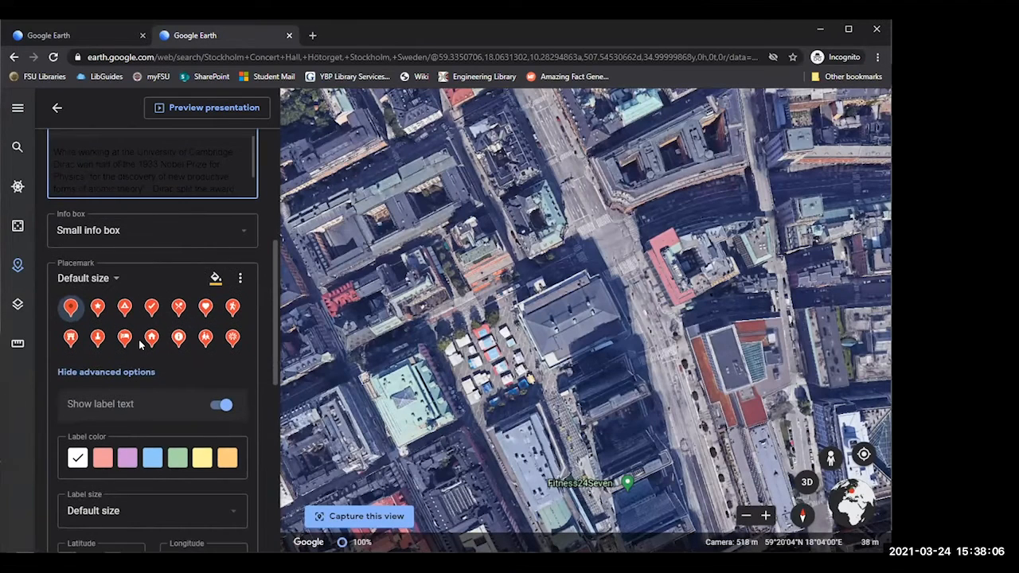
click(240, 278)
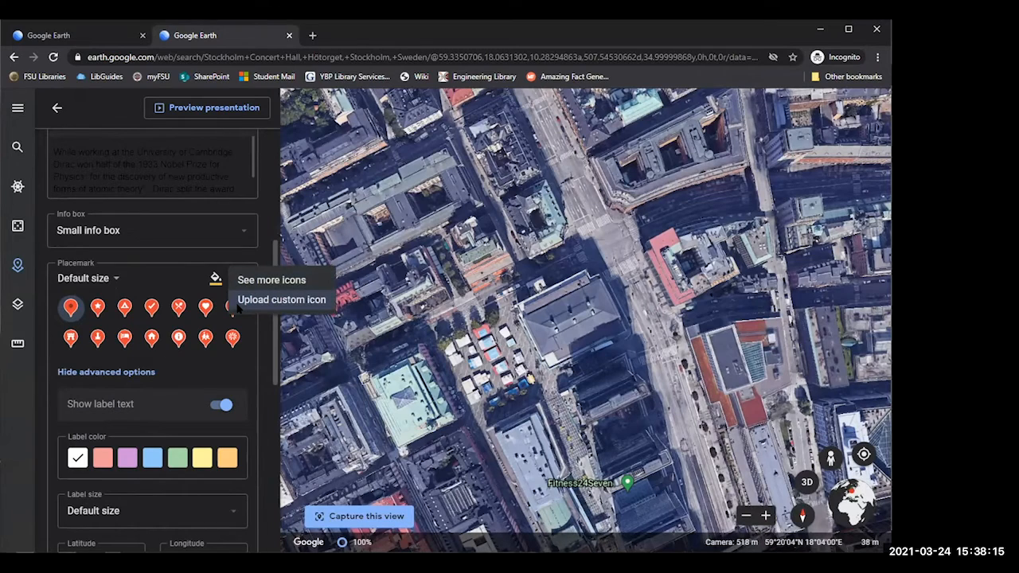
click(239, 302)
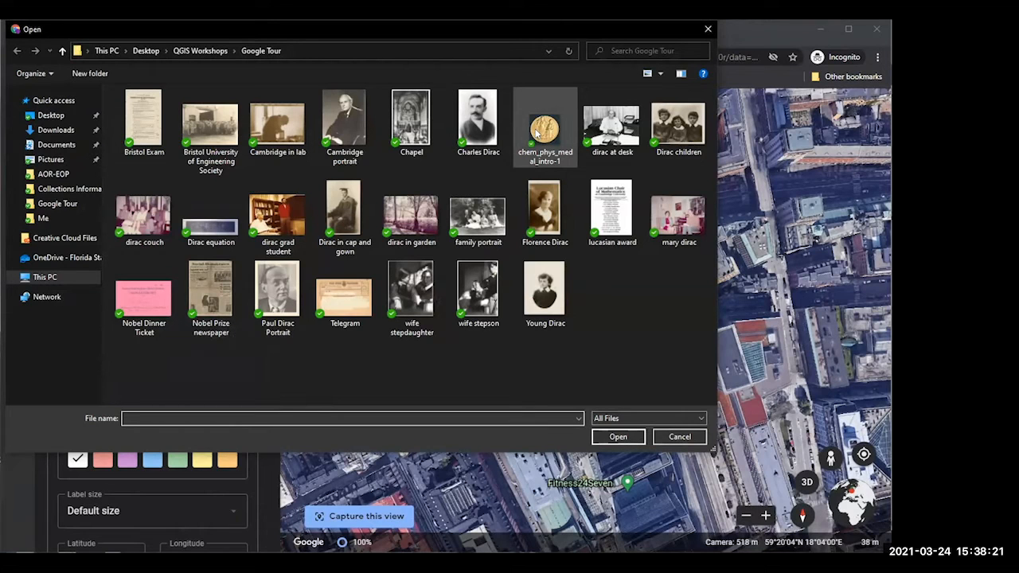
double_click(535, 133)
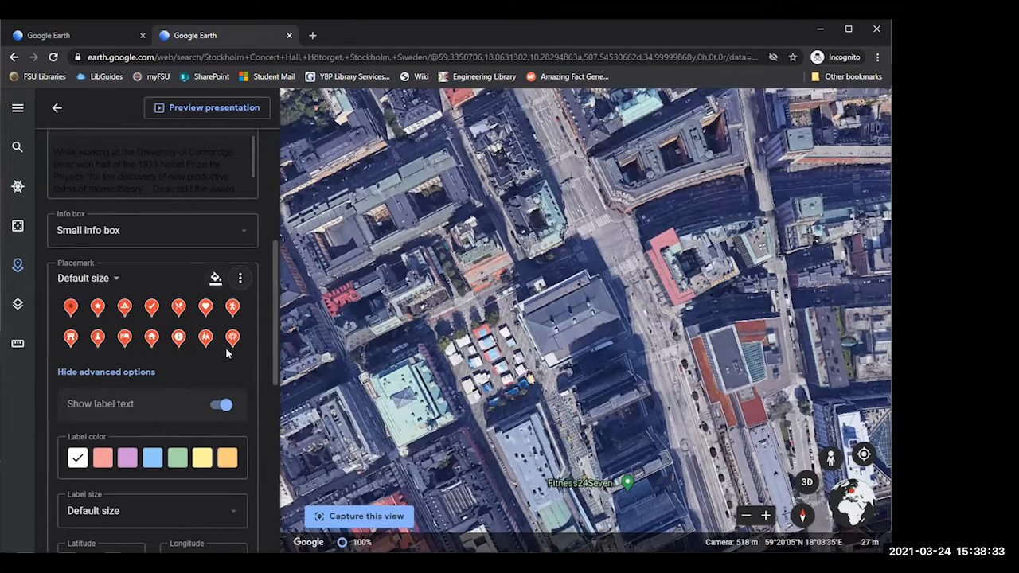
Step: Look at the placemark colour choices, then check the medal icon on the map and review the place's content
click(215, 280)
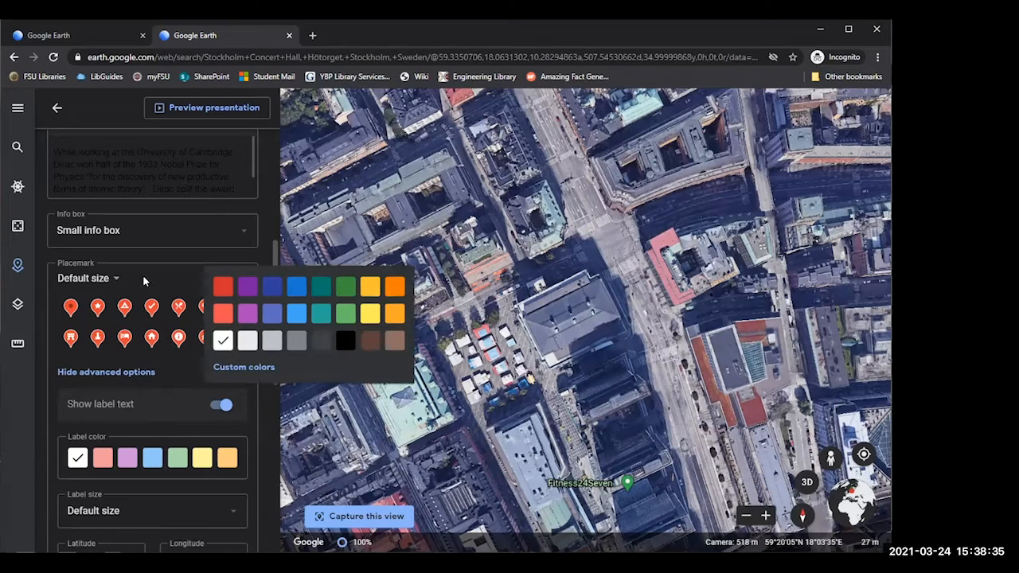
click(513, 331)
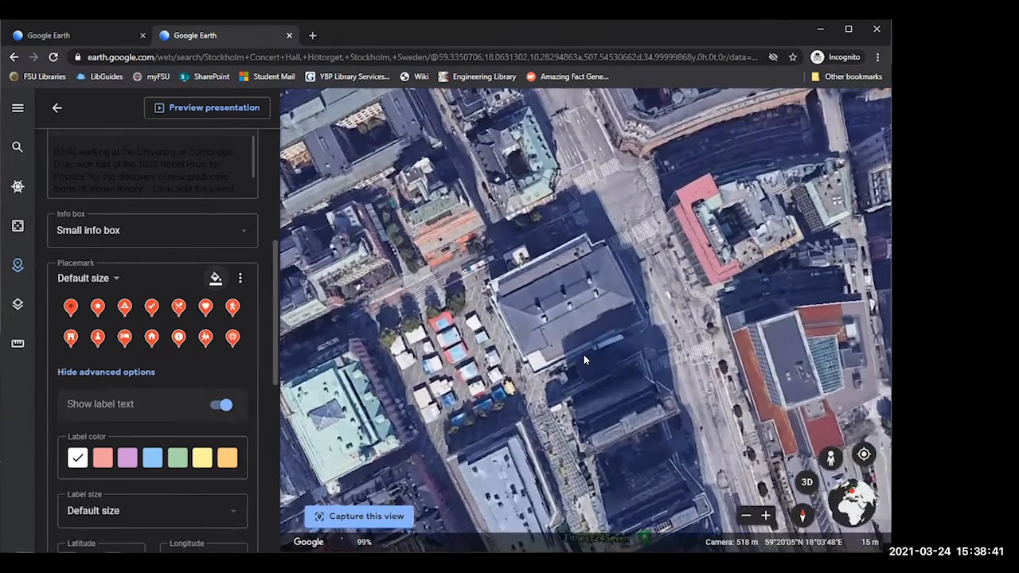
scroll(583, 354, down, 3)
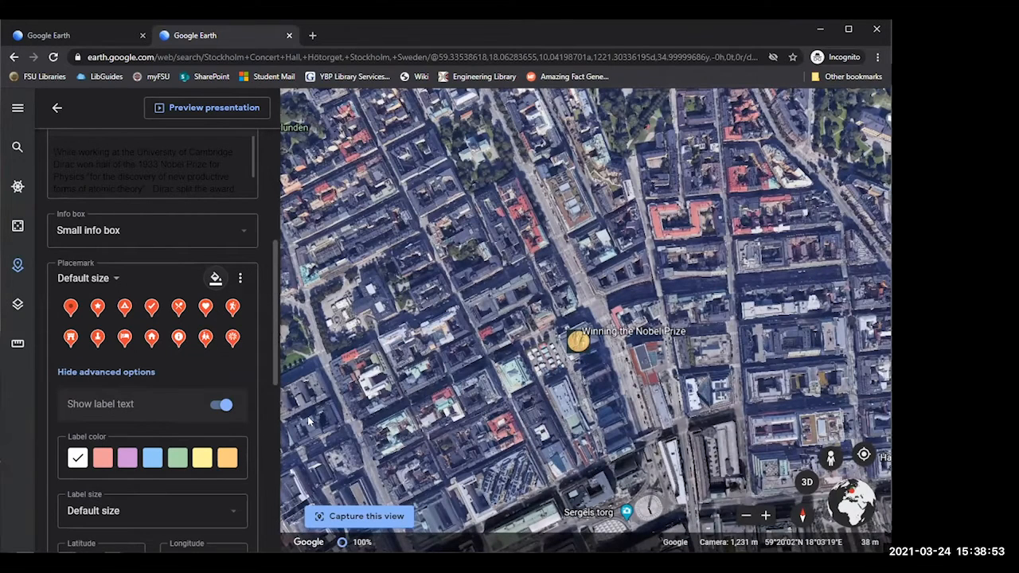
scroll(227, 362, down, 1)
scroll(227, 363, up, 3)
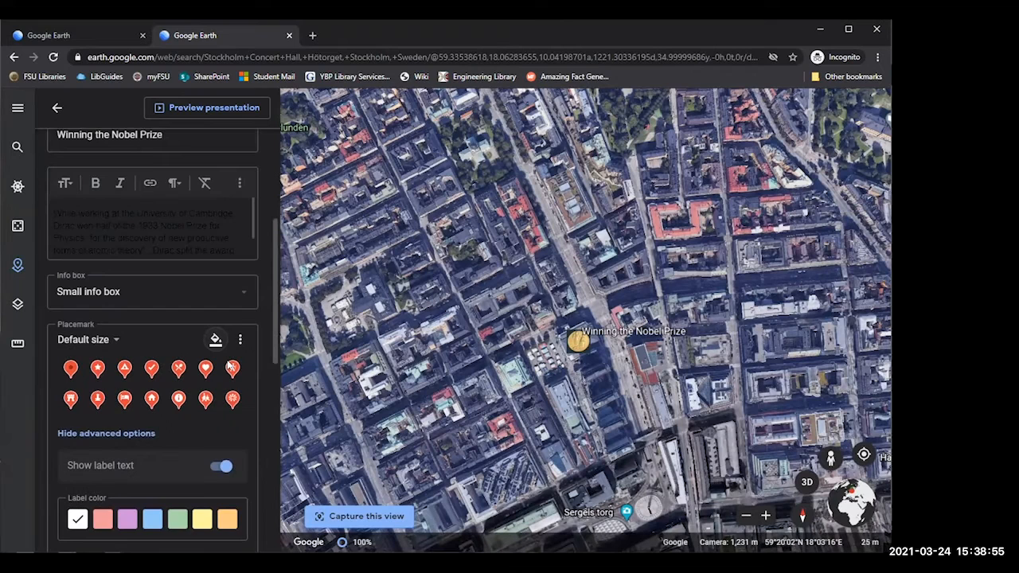
scroll(227, 364, up, 3)
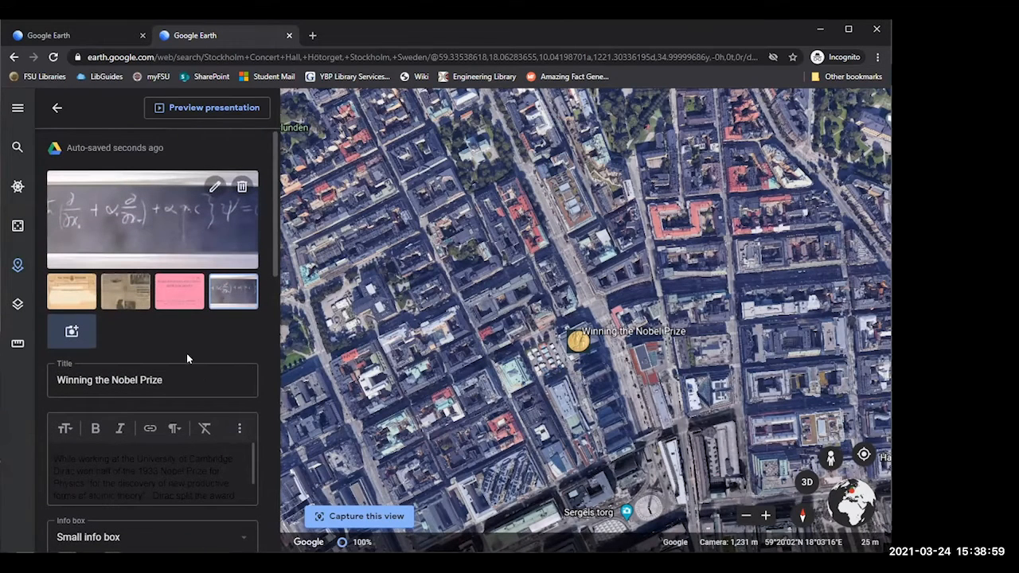
Step: Search for Florida State University as a new feature and save it to the Paul M. Dirac project
click(56, 109)
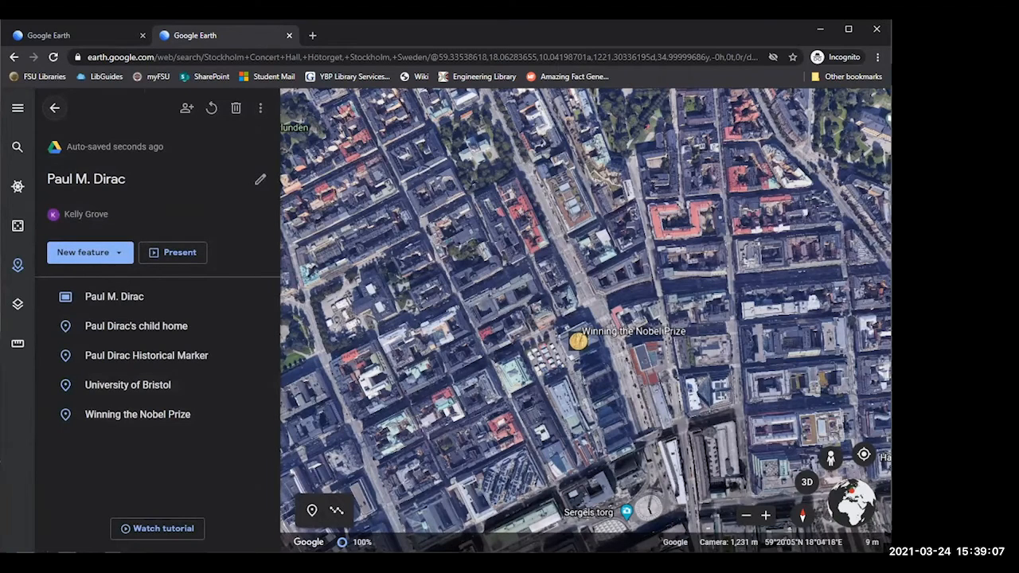
click(93, 263)
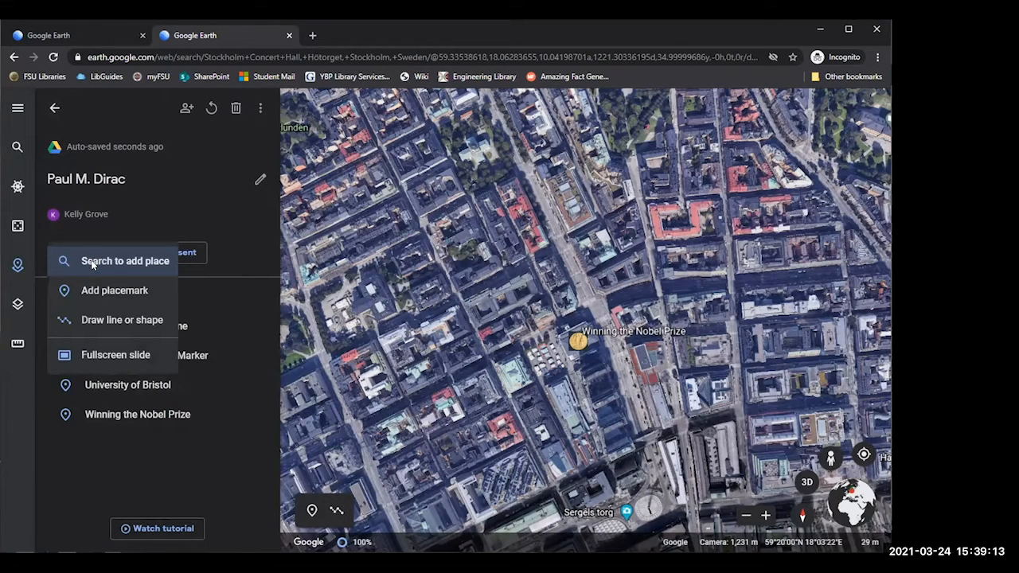
click(92, 263)
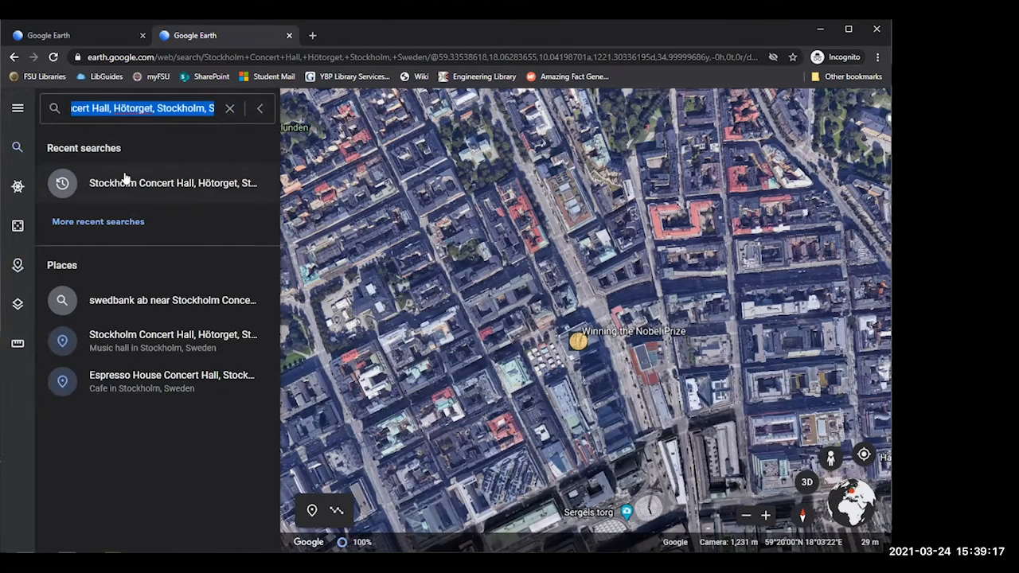
text(Flor)
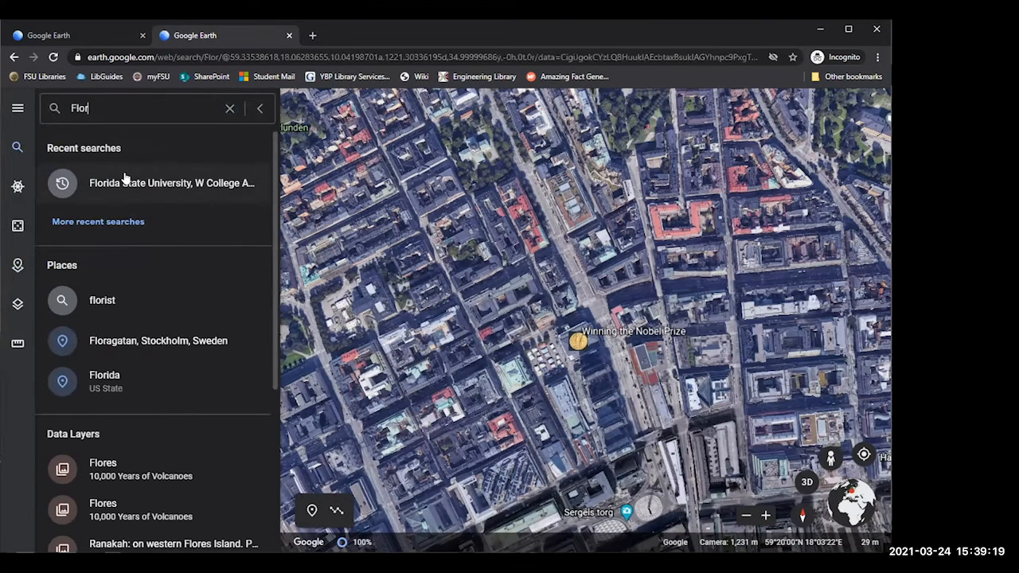
click(124, 179)
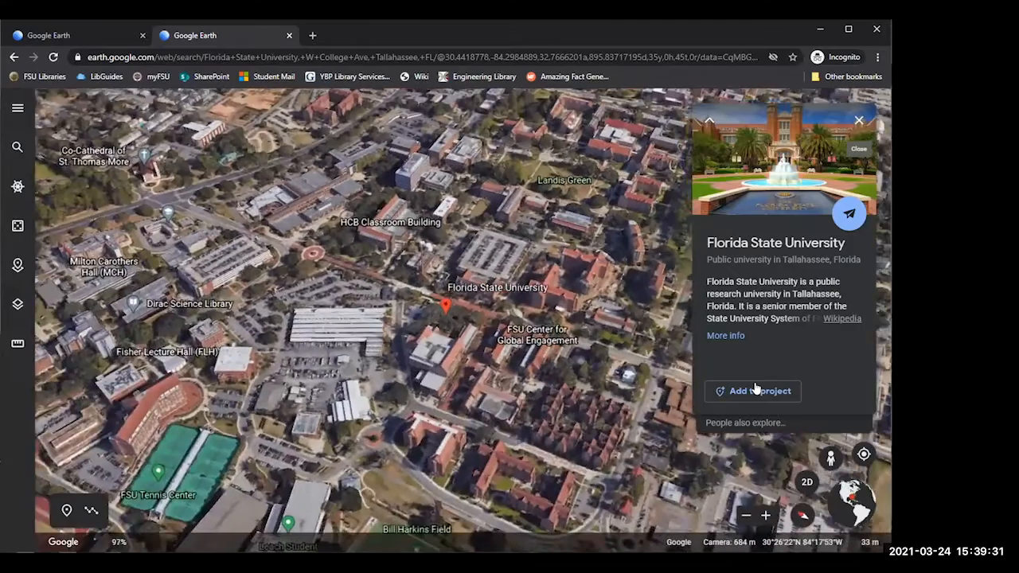
click(756, 391)
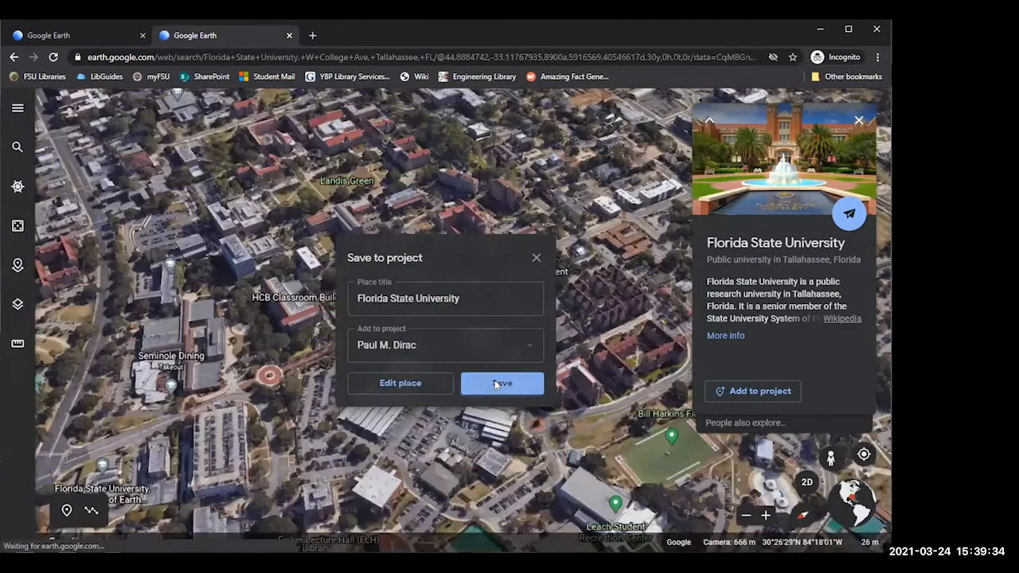
click(495, 384)
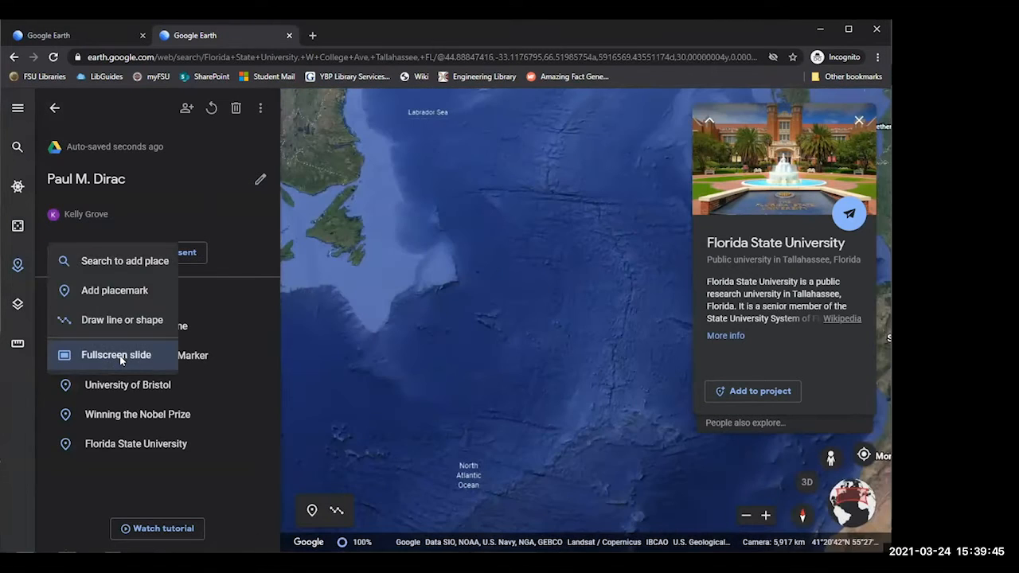
Step: Add a fullscreen slide to the Paul M. Dirac project and title it "Citations"
click(119, 355)
drag(125, 186, 19, 186)
key(BackSpace)
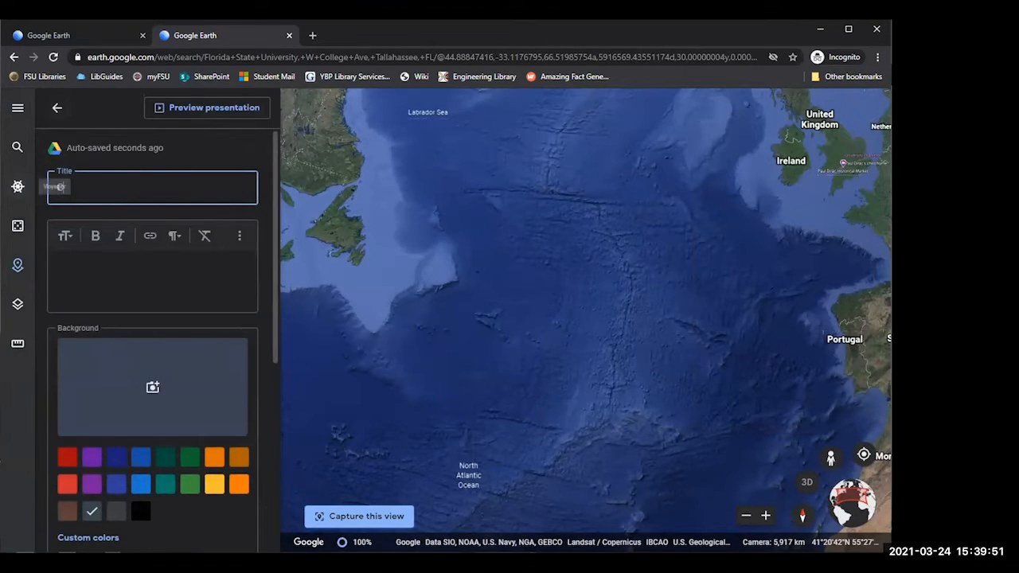
text(Citations)
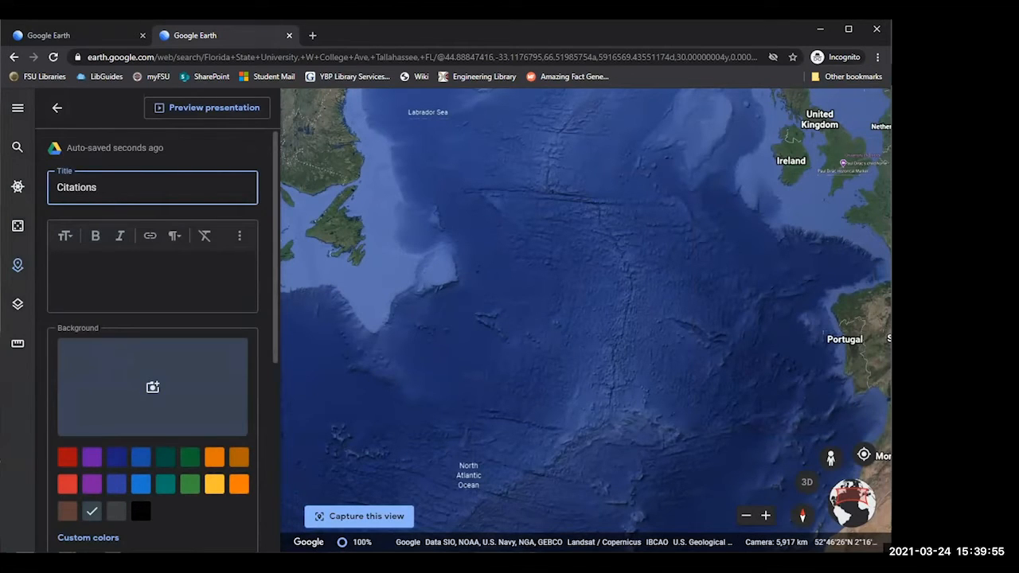
Step: Copy the prepared source citations from the other window and paste them into the Citations slide's description
key(alt+Tab)
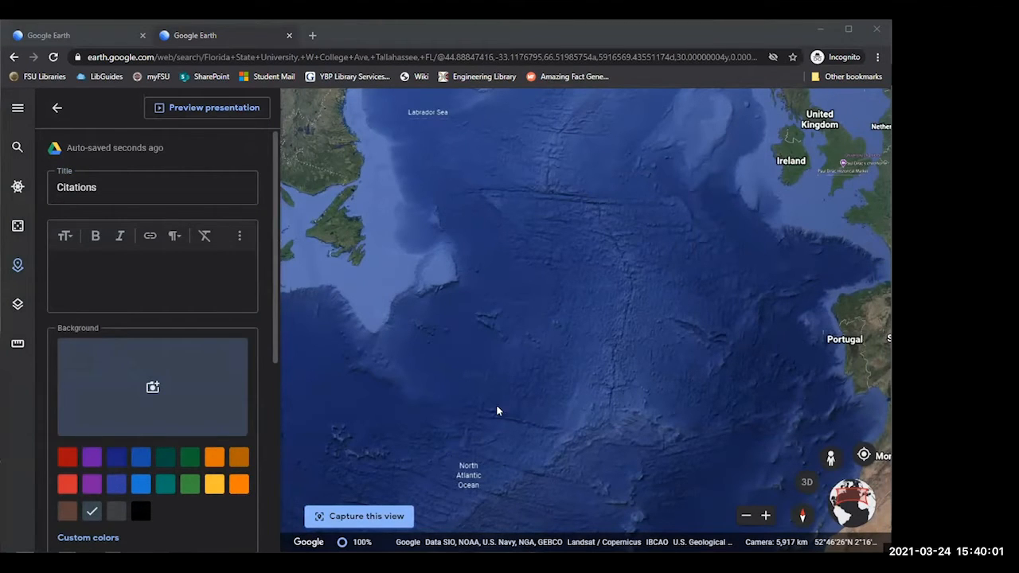
click(156, 306)
key(ctrl+v)
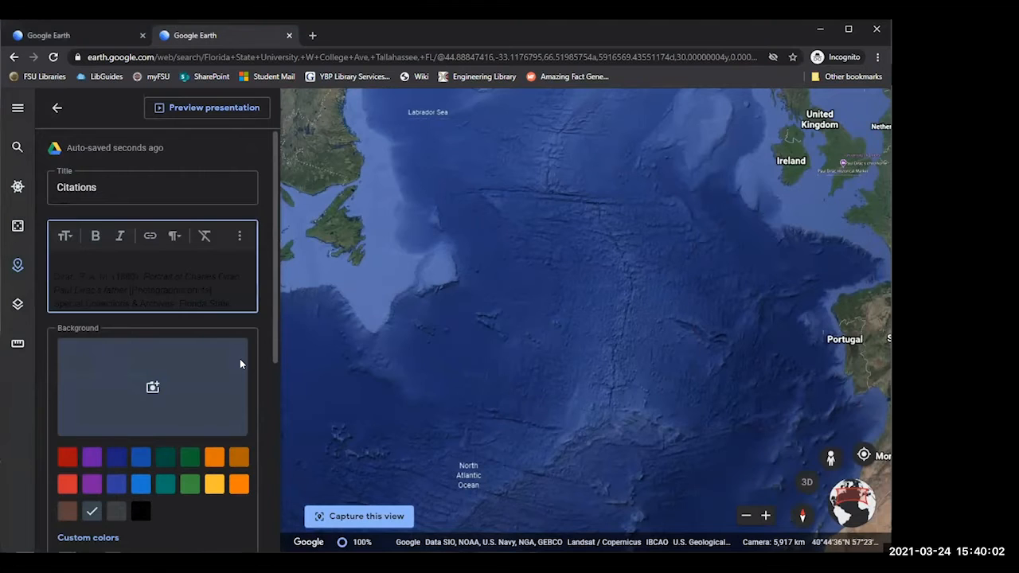
click(48, 275)
Step: Apply a custom background colour to the Citations slide and return to the project's feature list
scroll(117, 398, down, 3)
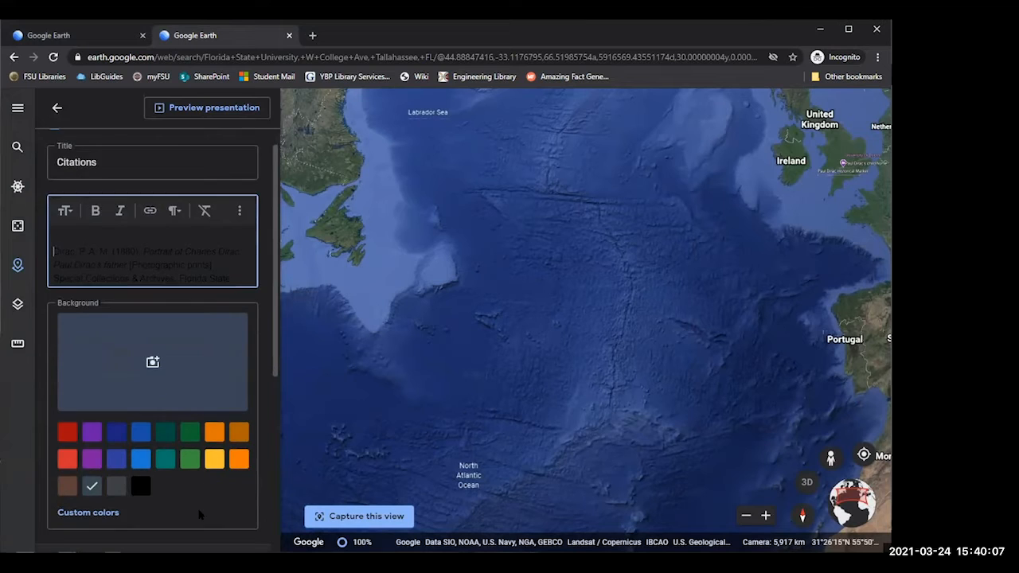
click(102, 414)
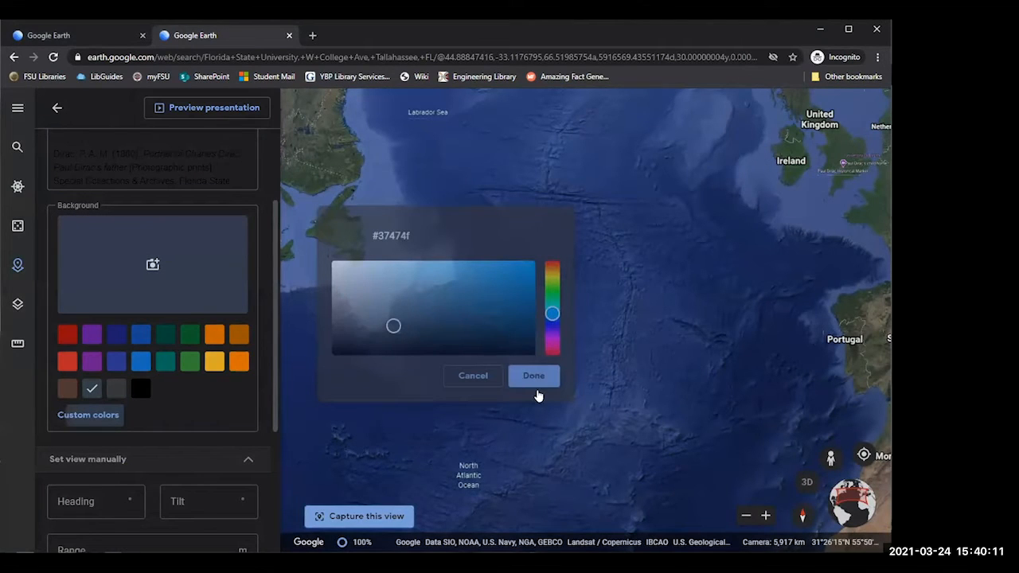
scroll(141, 426, down, 3)
scroll(141, 426, up, 6)
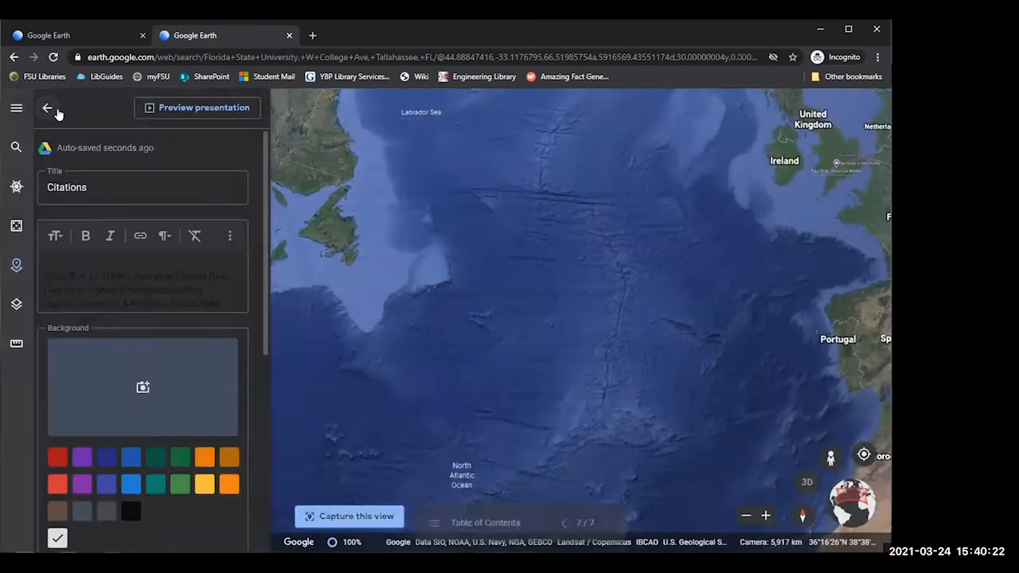
click(56, 108)
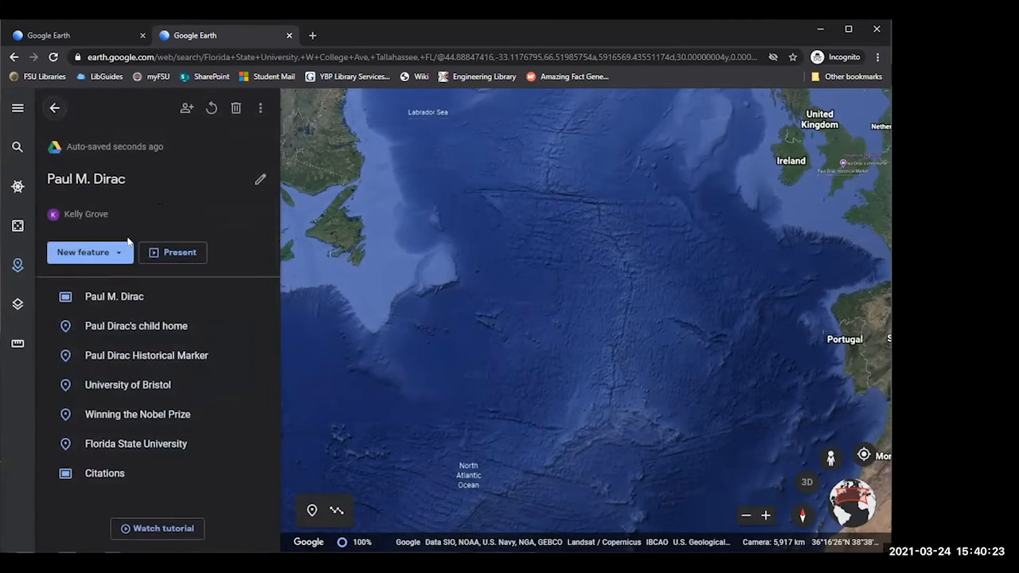
Step: Play the Paul M. Dirac project as a presentation from title slide to Citations, browsing the Nobel Prize images, and return to the project
click(178, 253)
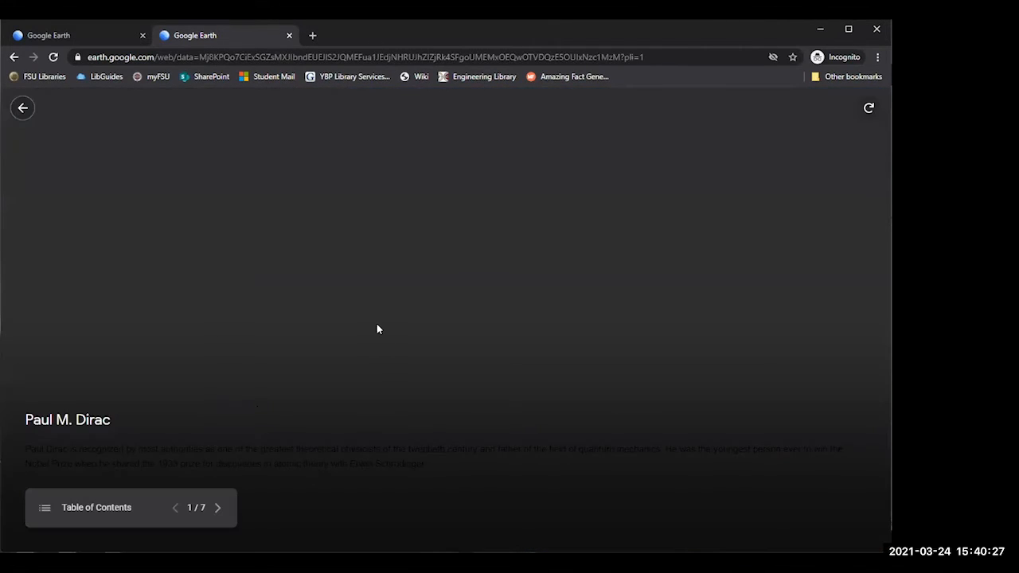
click(216, 509)
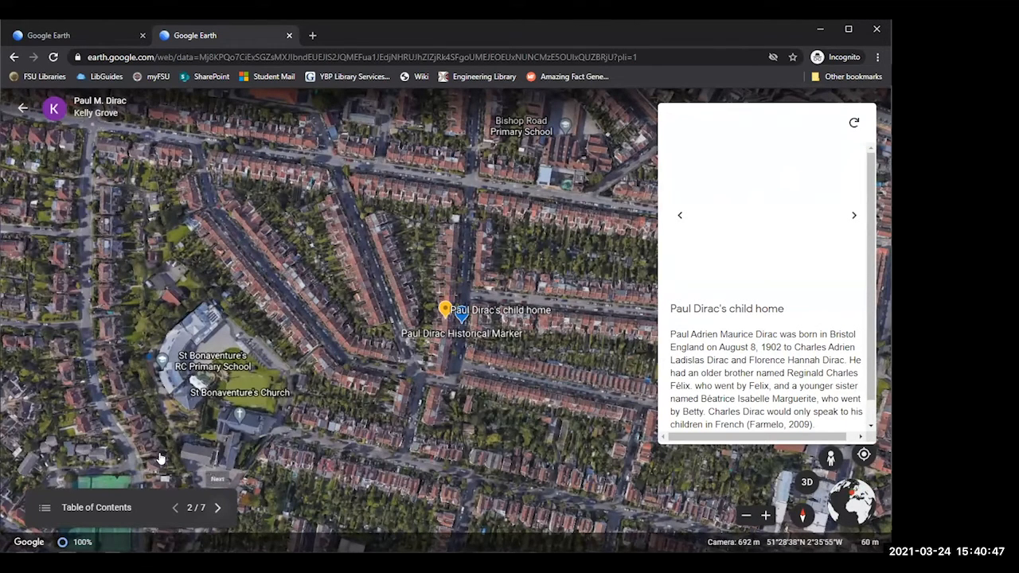
click(218, 508)
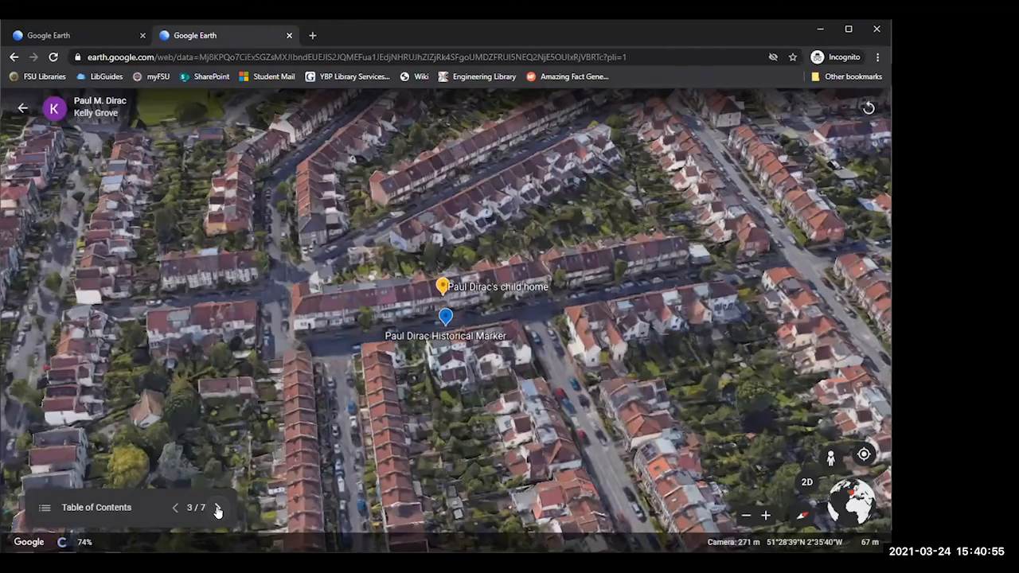
click(218, 509)
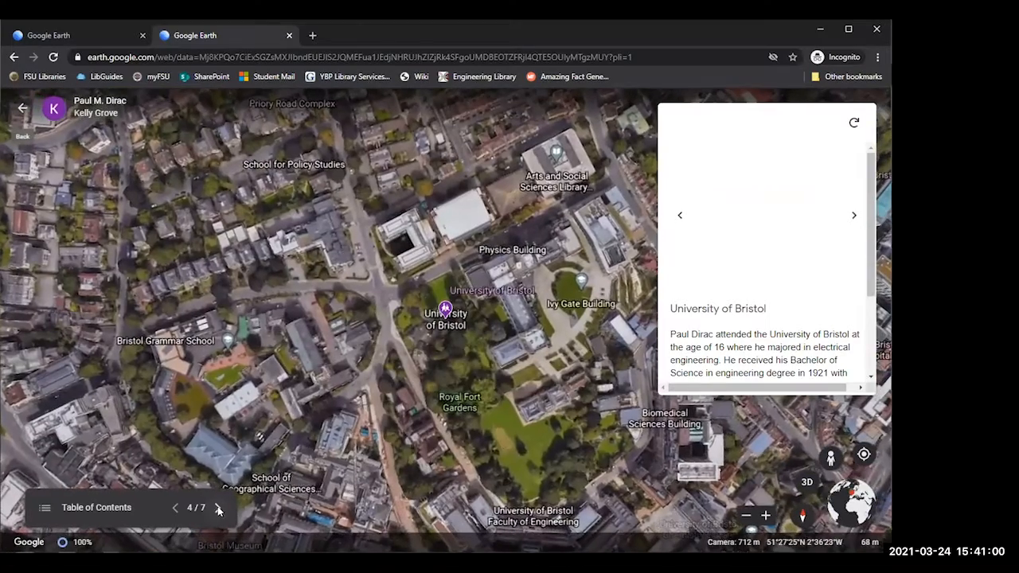
click(218, 508)
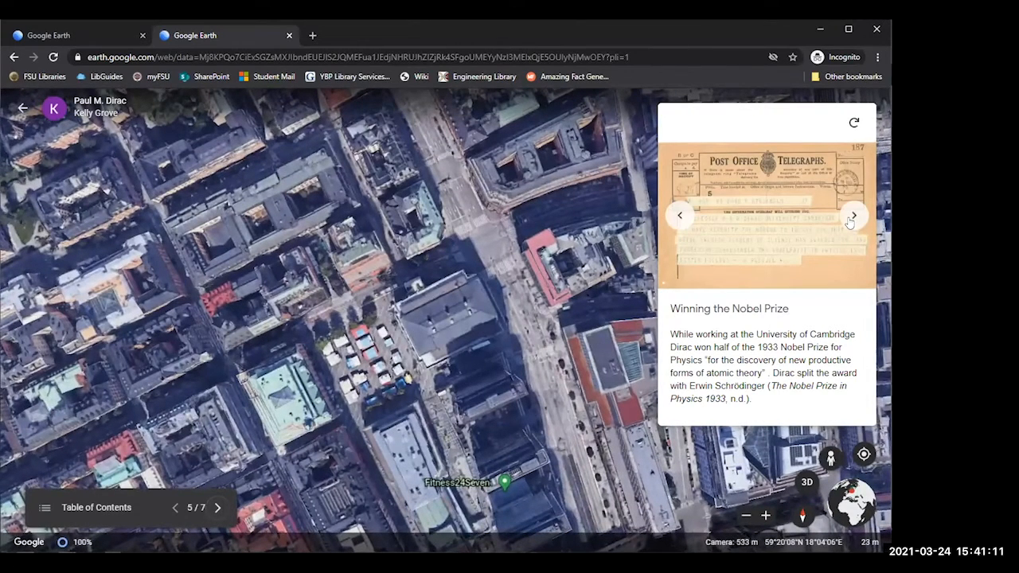
click(853, 216)
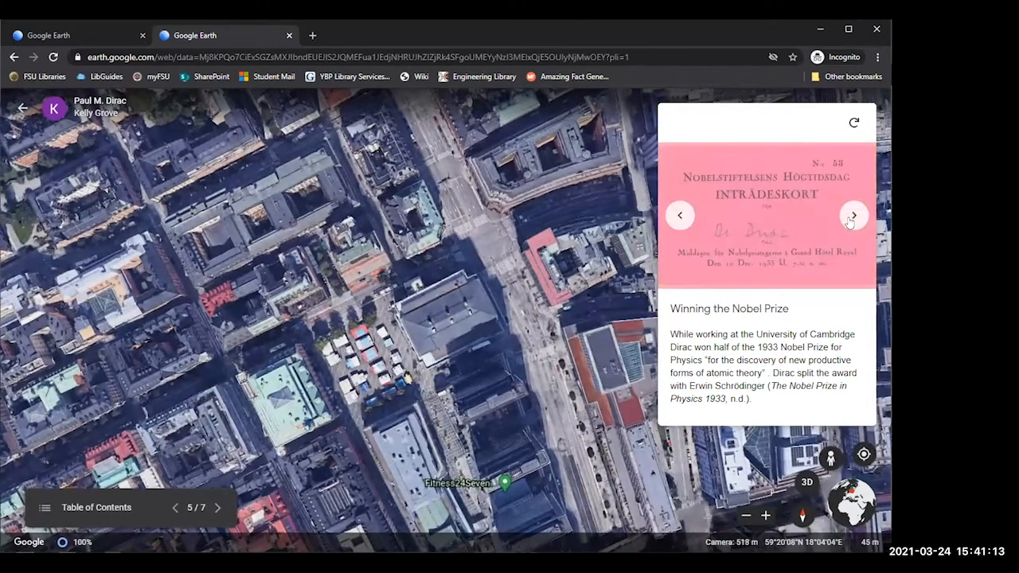
click(220, 511)
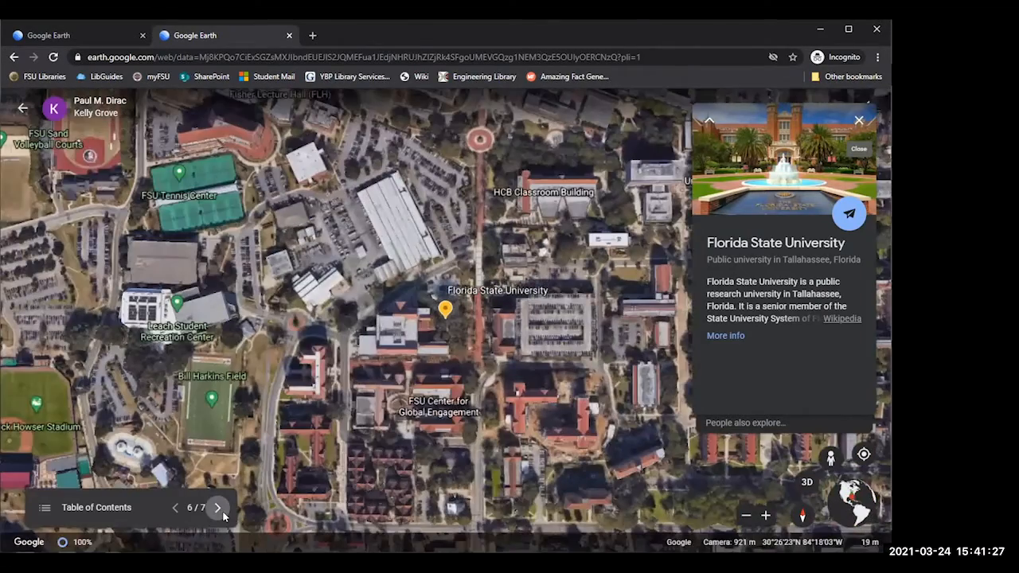
click(219, 510)
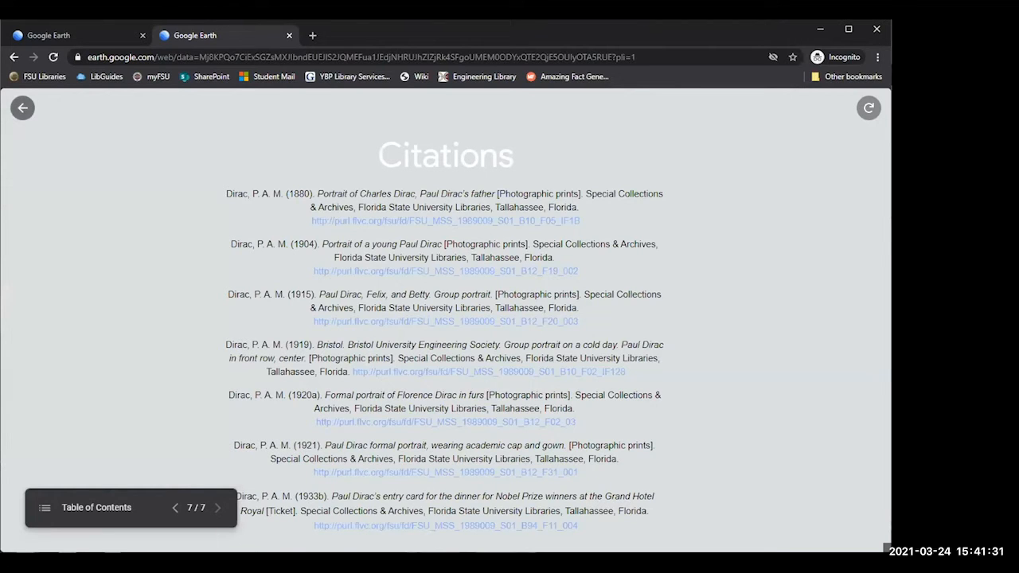
click(22, 108)
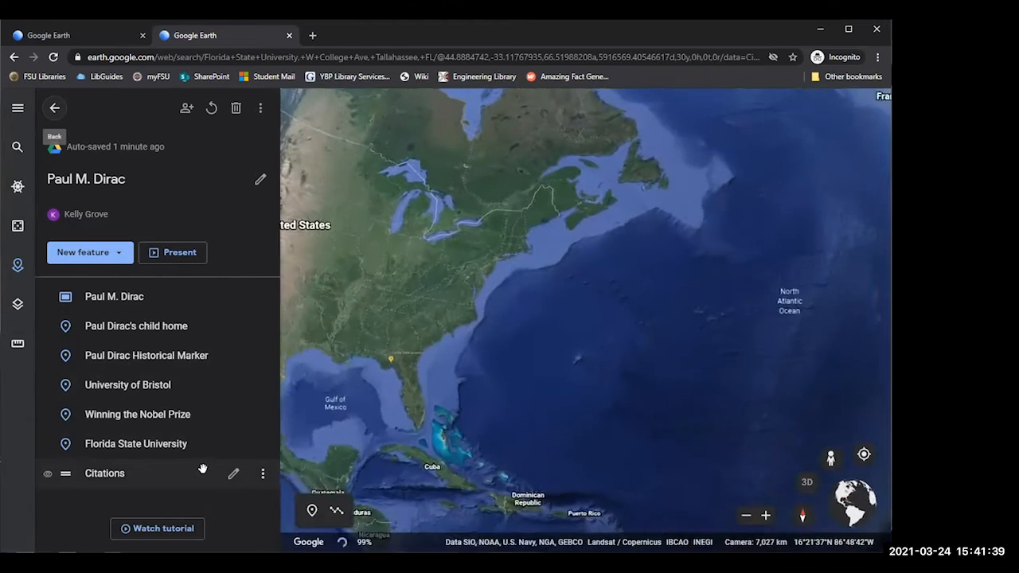
Step: Share the Paul M. Dirac project so that anyone with the link can open it as a Viewer
click(182, 115)
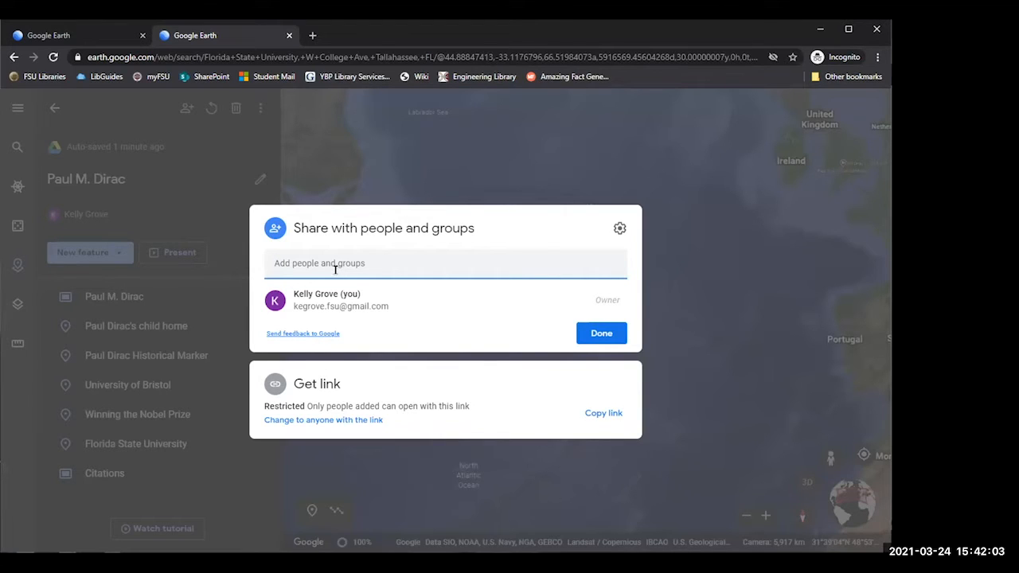
click(299, 422)
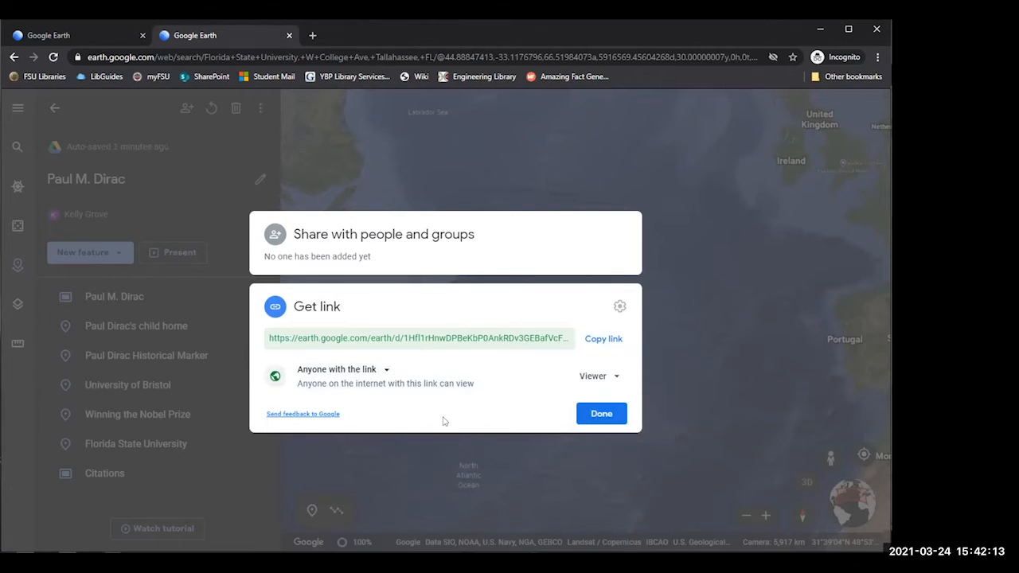
click(599, 414)
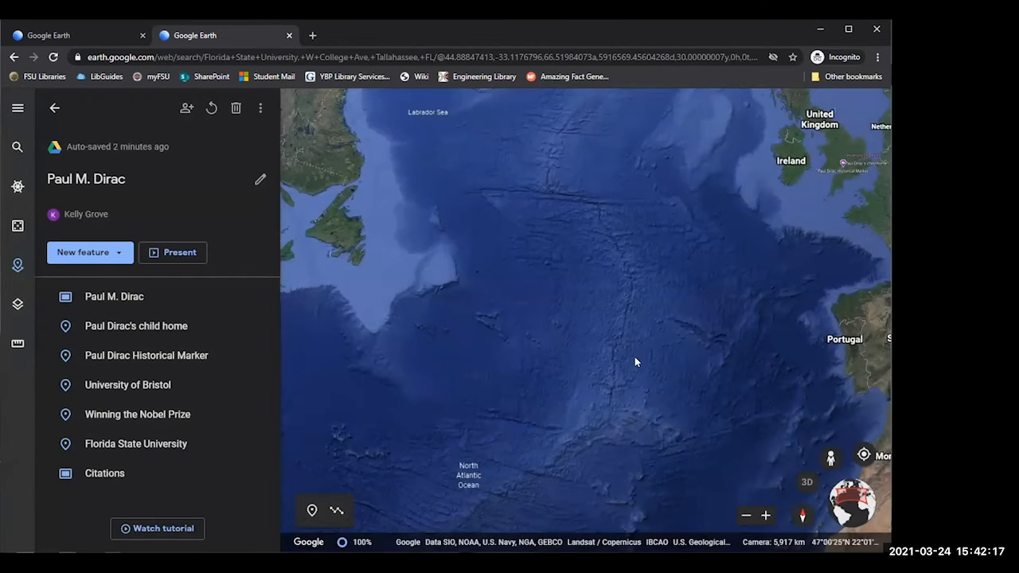
Step: Draw a six-point open line across eastern Canada, finish it, and discard it without saving to the project
click(336, 512)
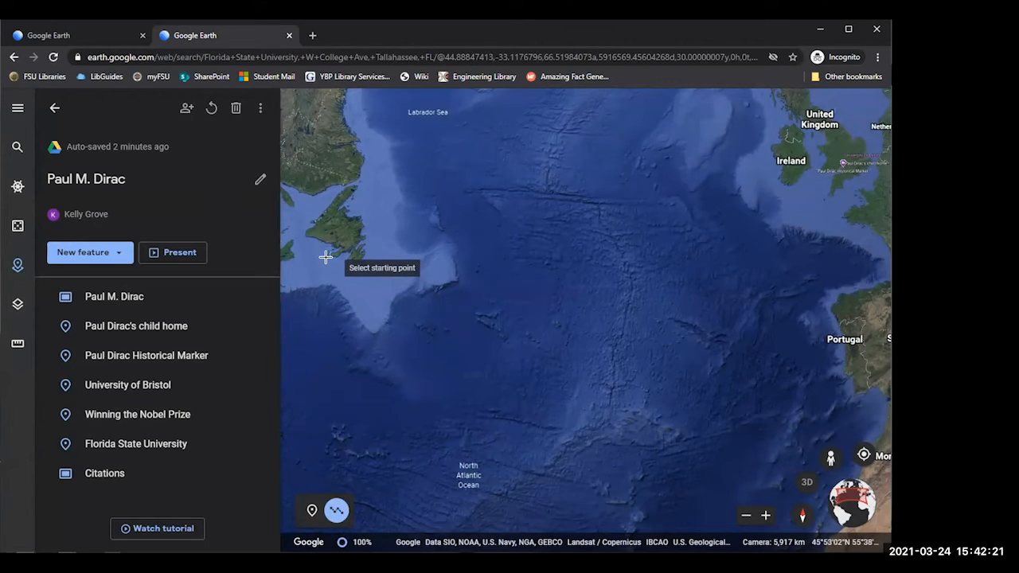
drag(431, 338, 529, 402)
drag(390, 324, 401, 382)
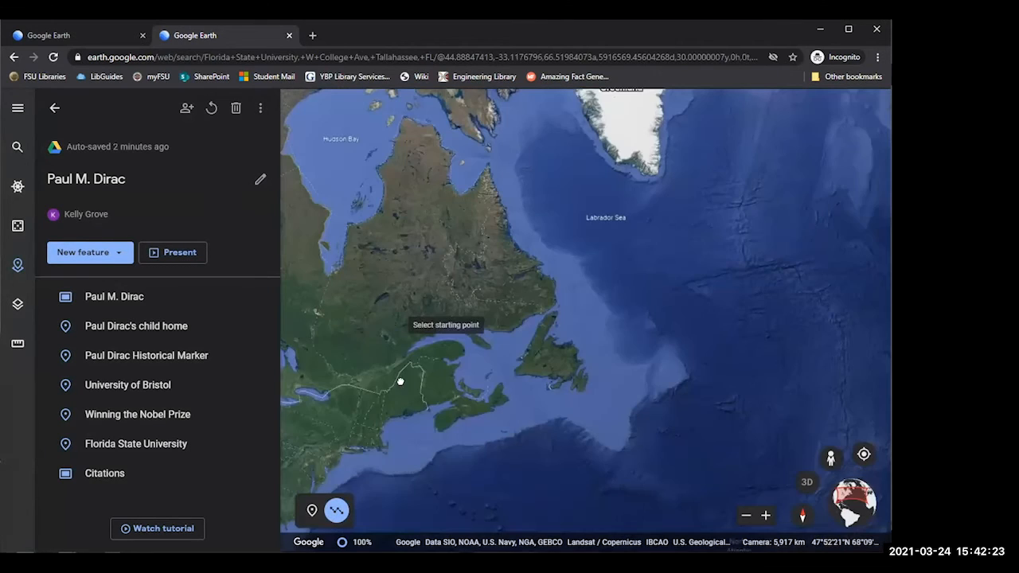
click(386, 343)
click(380, 407)
click(422, 446)
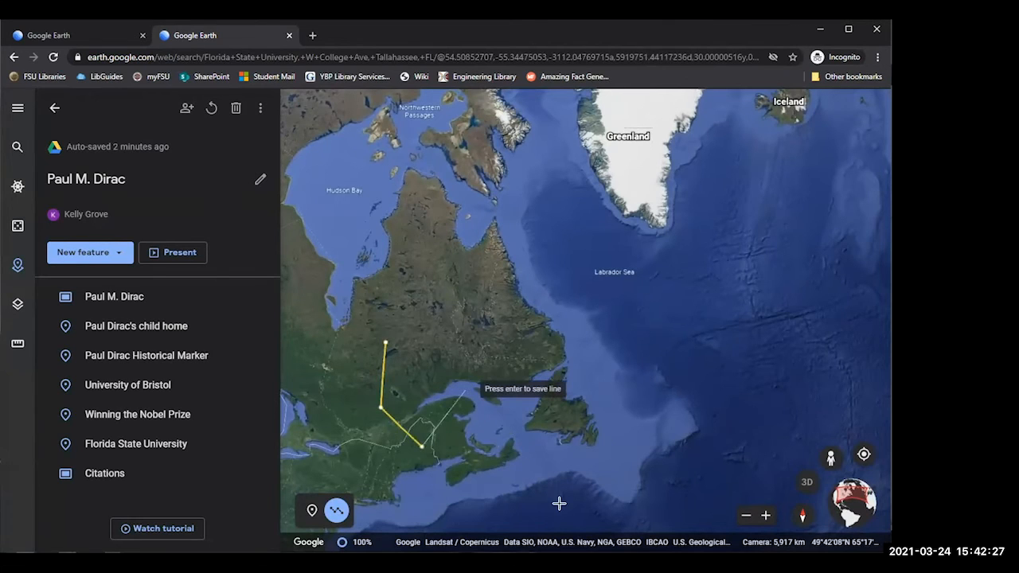
click(467, 386)
click(488, 333)
click(493, 280)
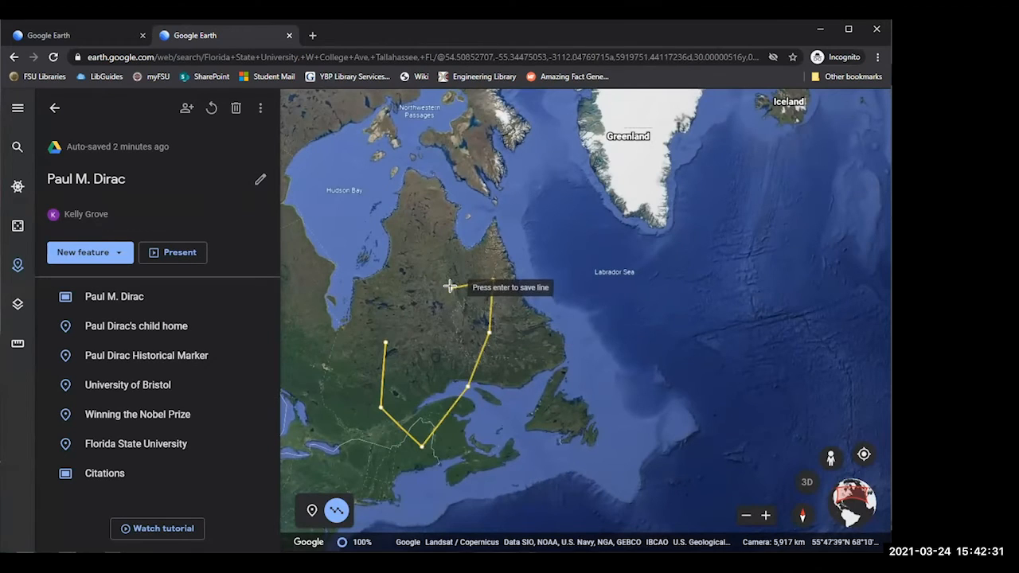
key(Return)
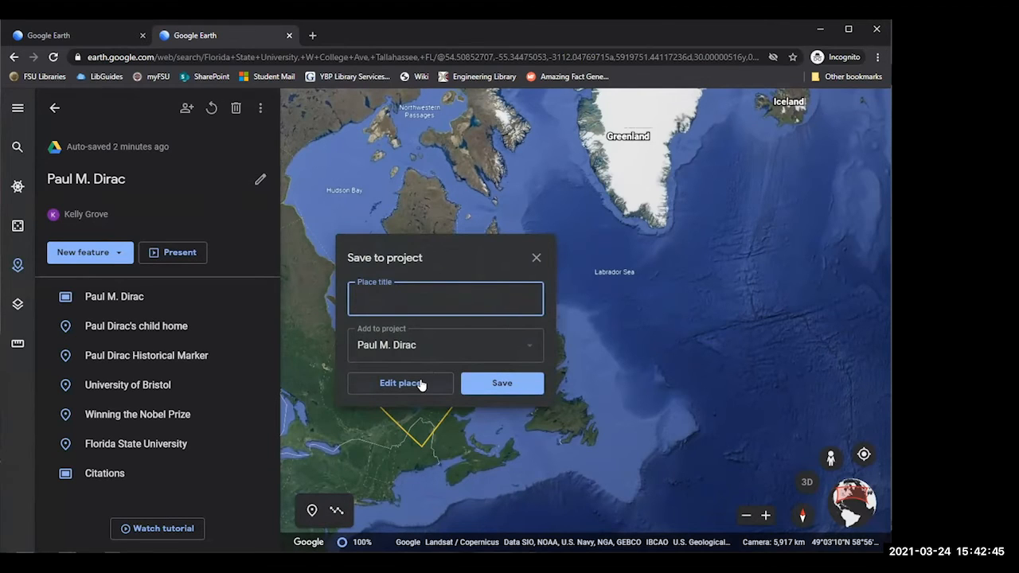
click(537, 258)
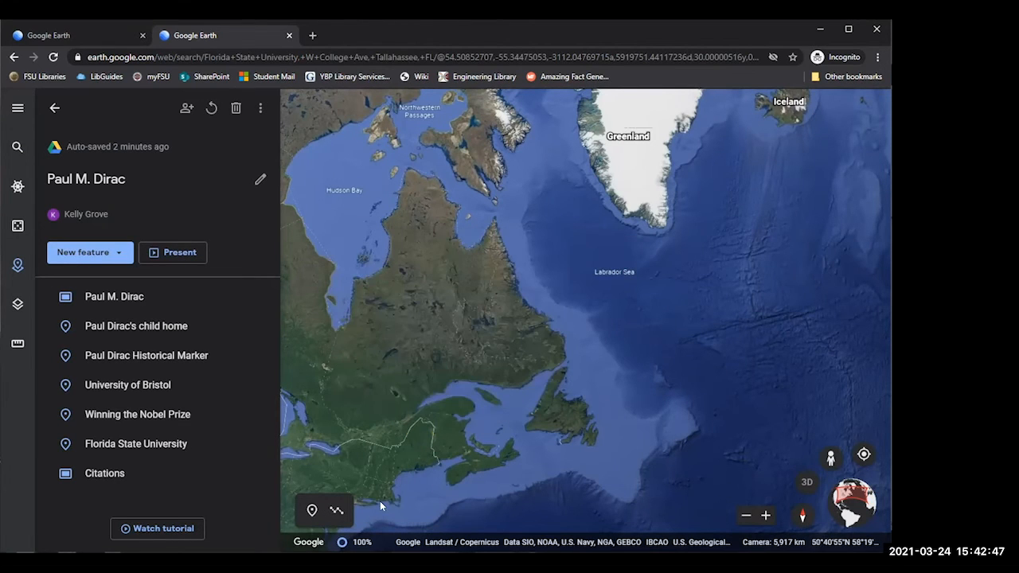